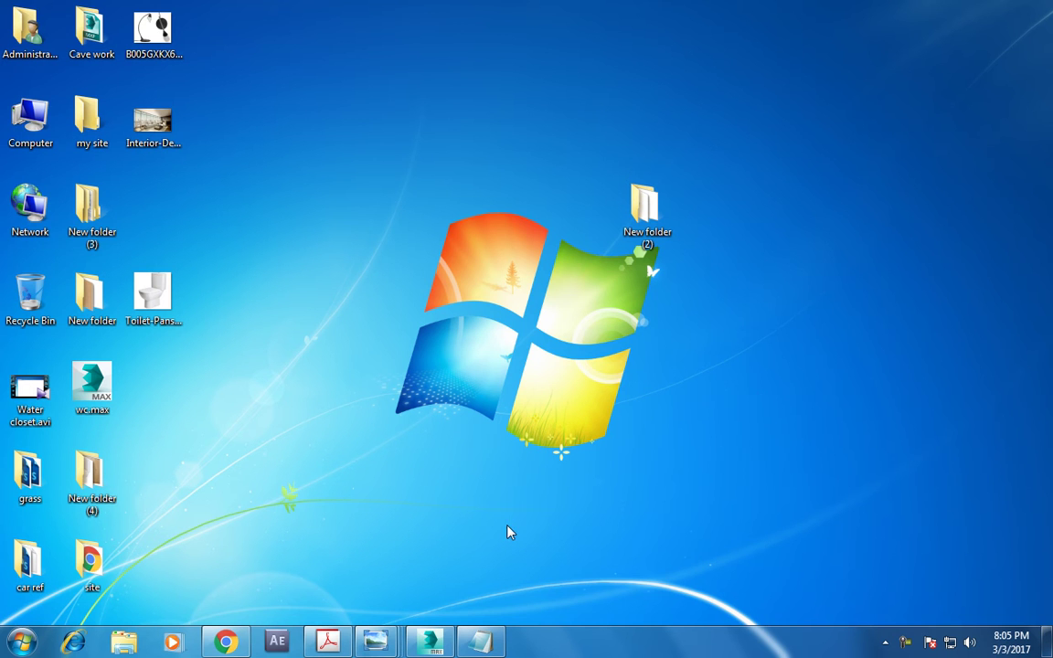
# Step: Bring up the blank Notepad window and type the tutorial's intro sentence
pyautogui.click(480, 641)
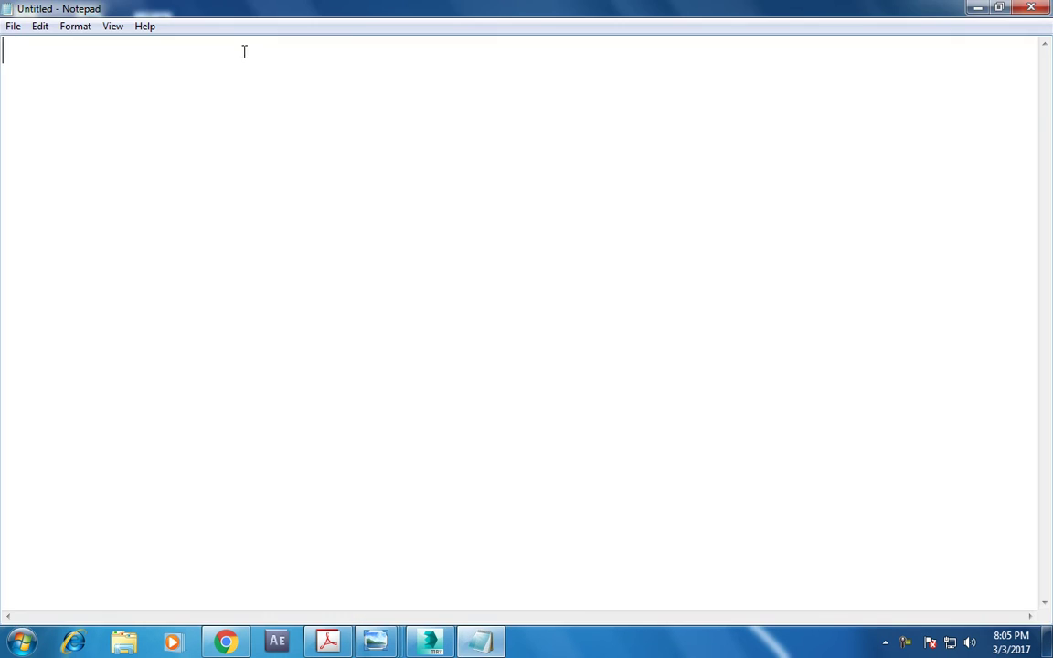
pyautogui.write('In this')
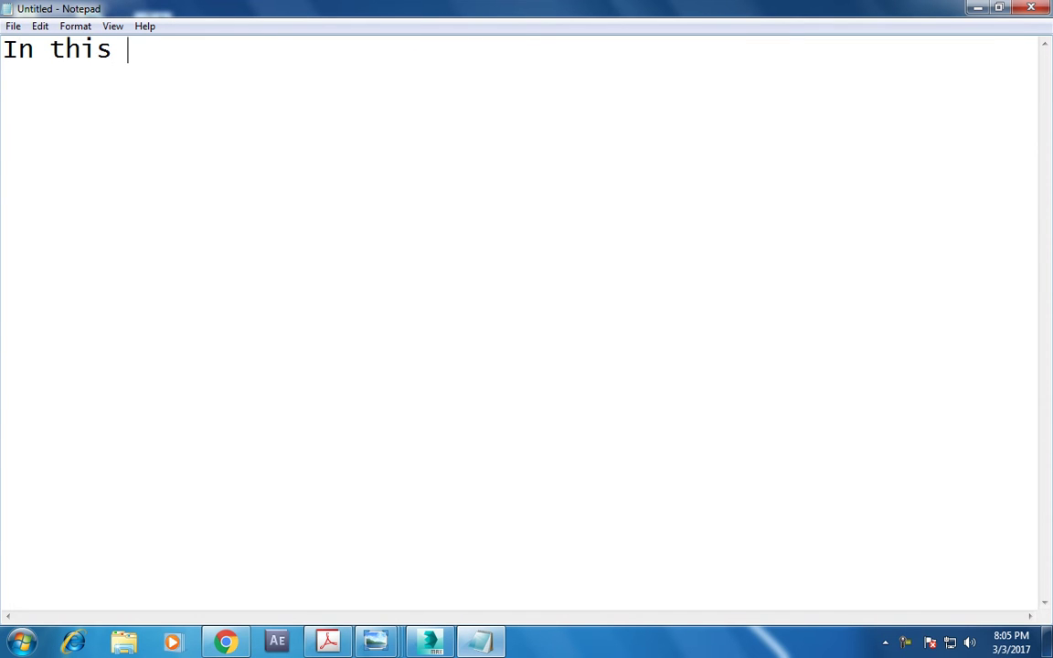
pyautogui.write('al ')
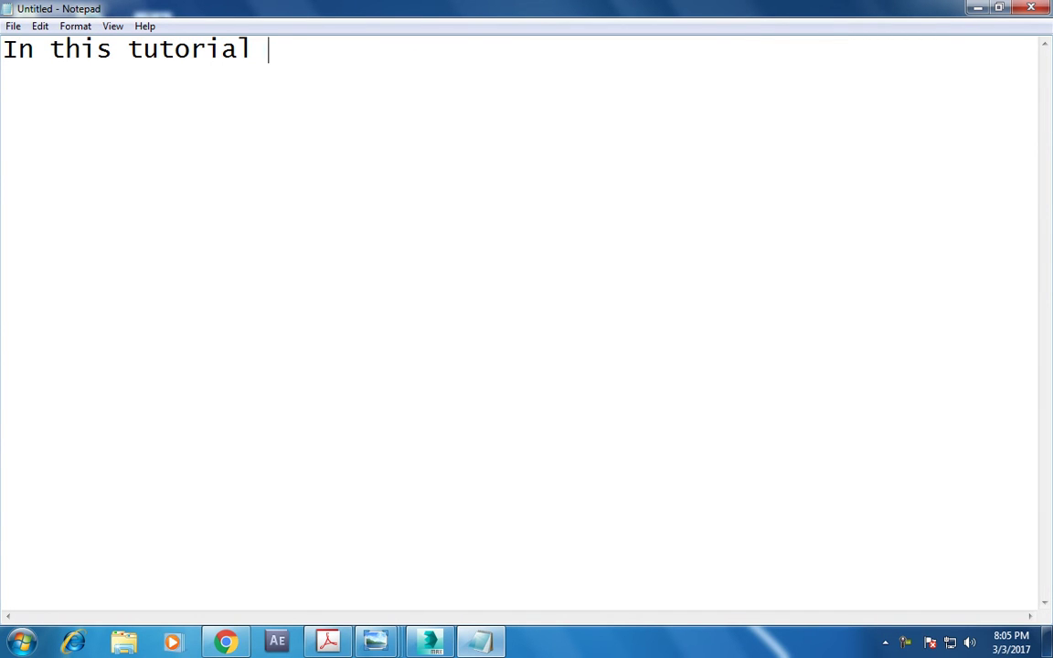
pyautogui.write('we will m')
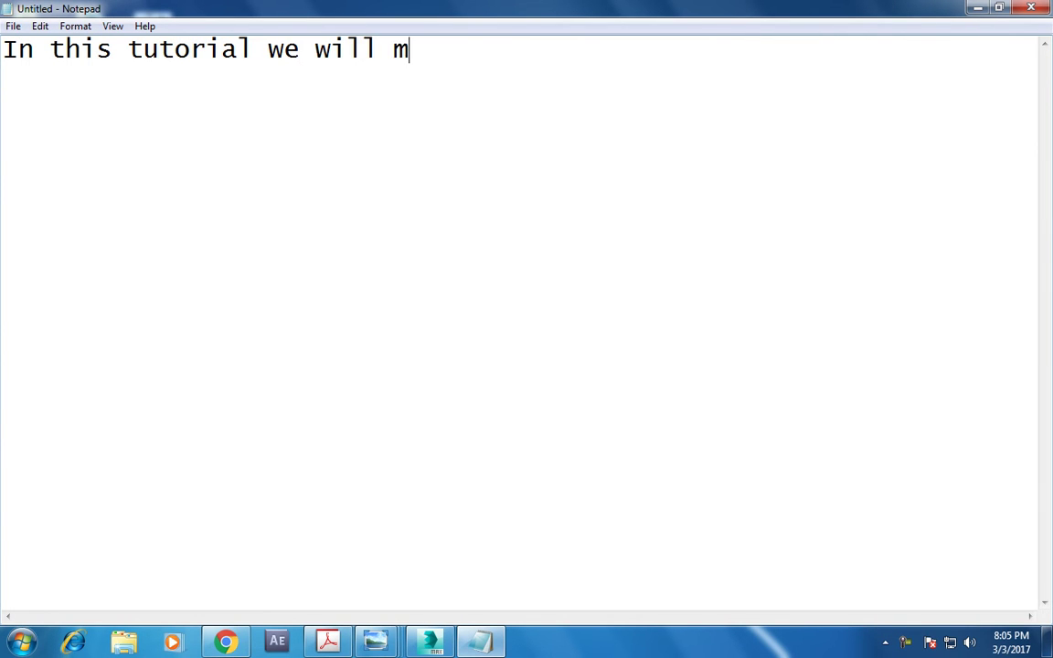
pyautogui.write('odel a Wa')
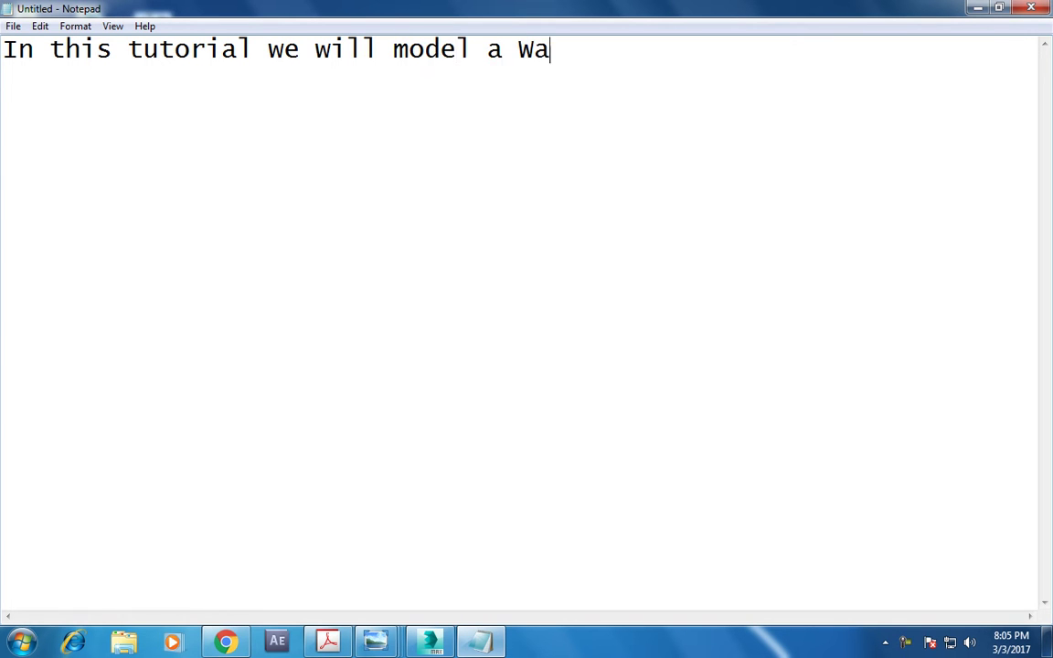
pyautogui.write(' 3d')
pyautogui.write('smax.')
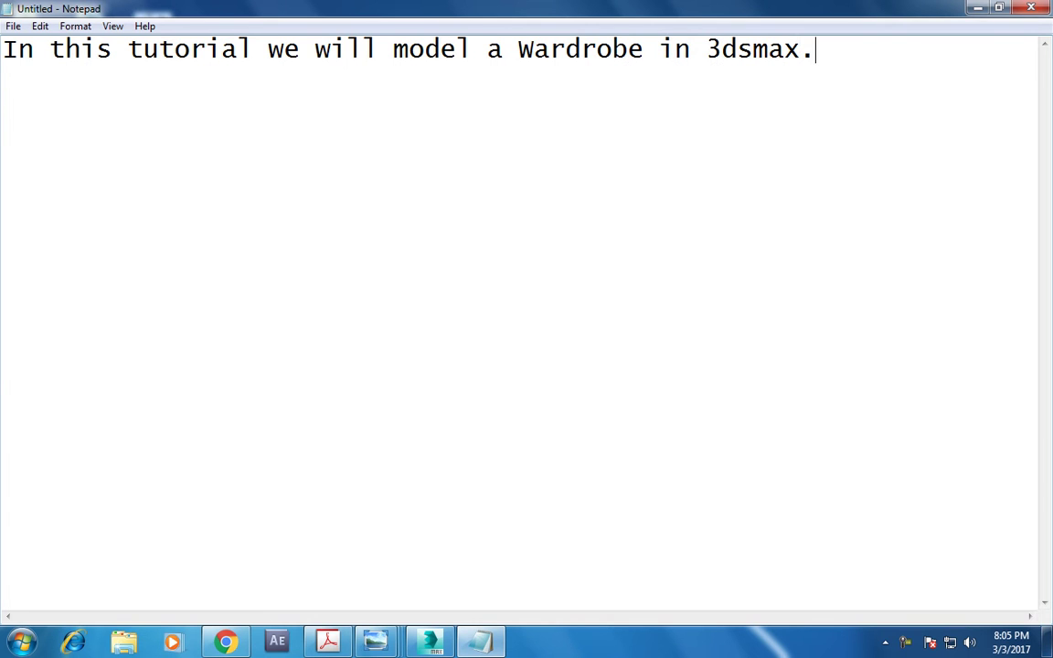
pyautogui.write('s get started')
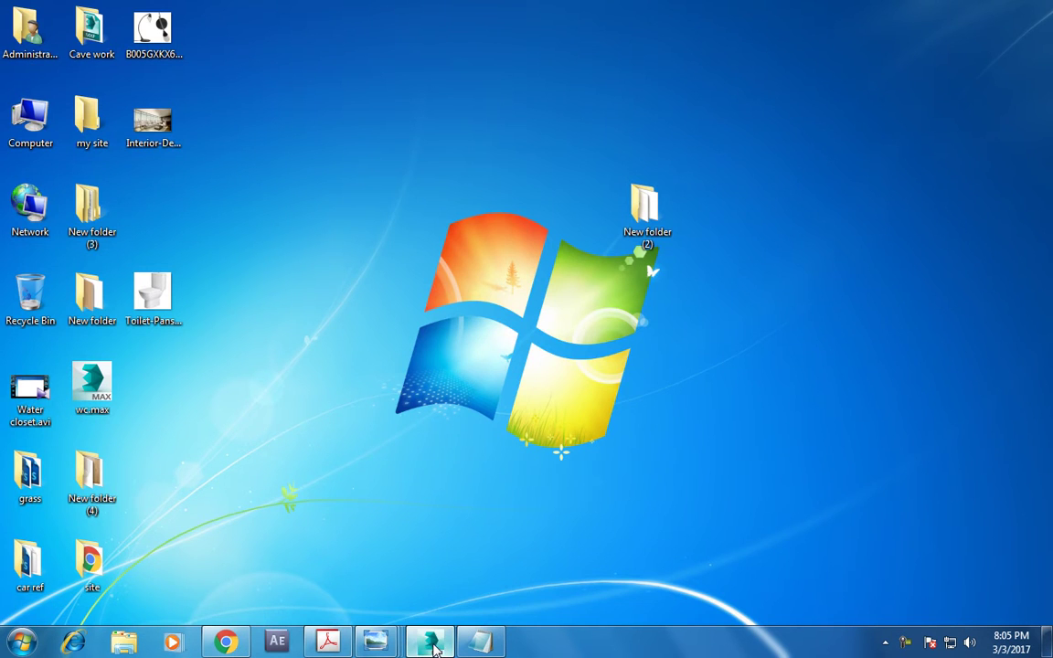
# Step: Bring 3ds Max forward and resize the viewports to give the perspective view more room
pyautogui.click(430, 641)
pyautogui.moveTo(265, 357); pyautogui.dragTo(265, 393)
pyautogui.click(697, 446)
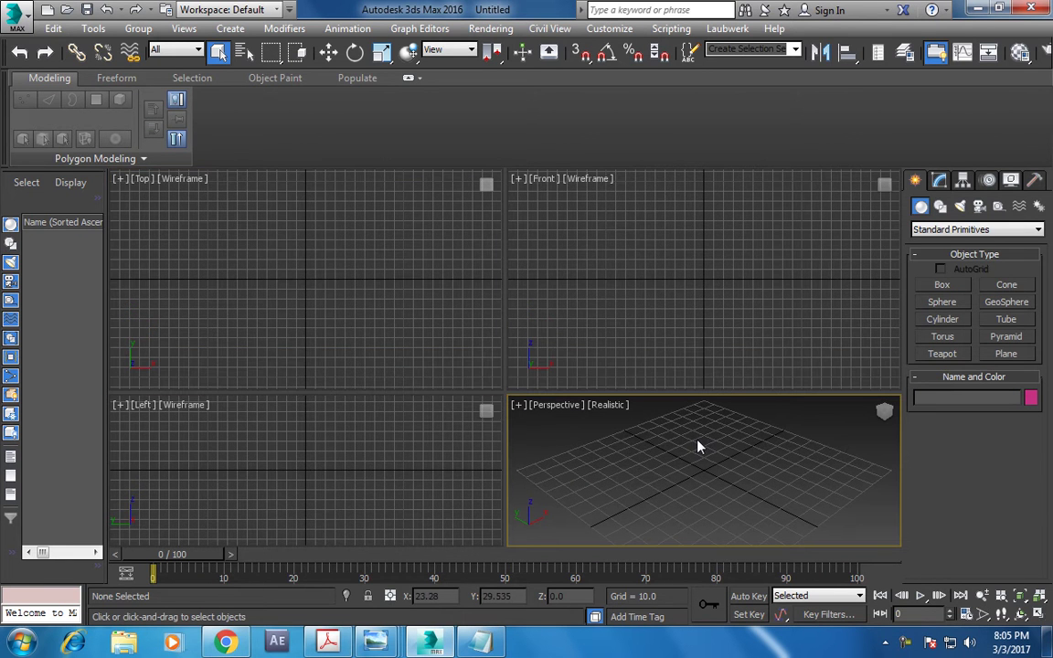
pyautogui.moveTo(503, 391); pyautogui.dragTo(478, 356)
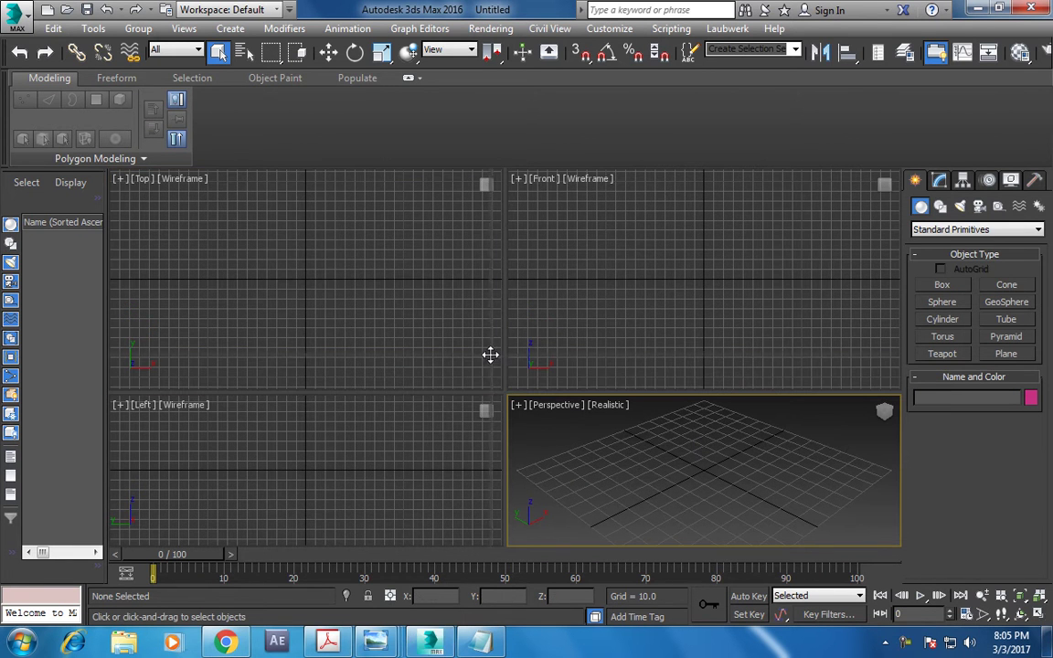
pyautogui.click(511, 393)
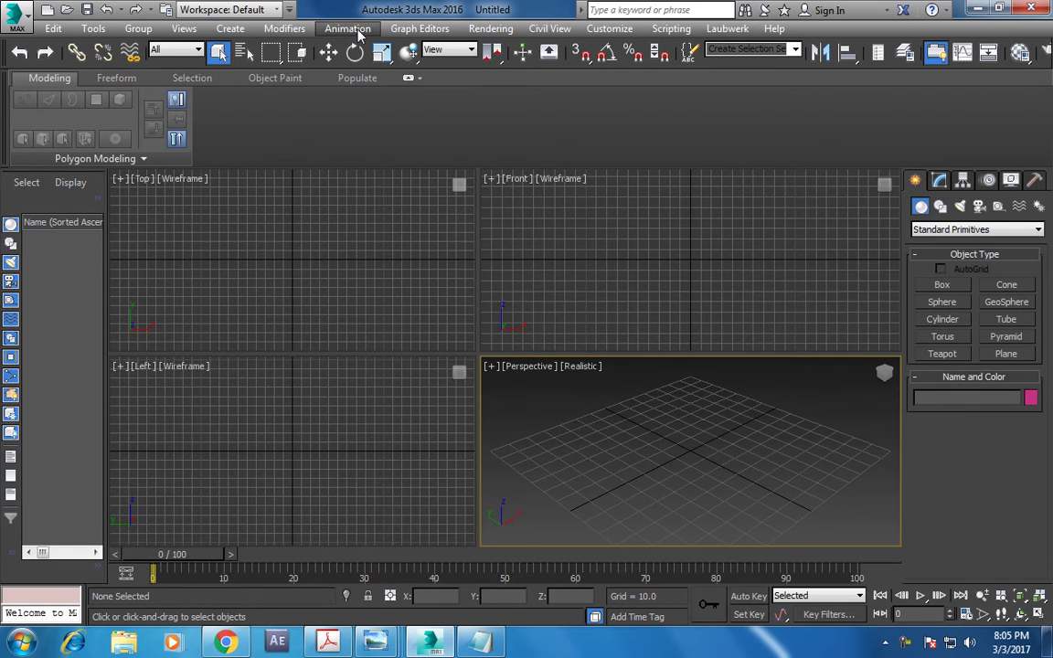
# Step: Open Rossett+4+Door+Wardrobe.jpg from New folder (4) via View Image File and enlarge its window
pyautogui.click(491, 29)
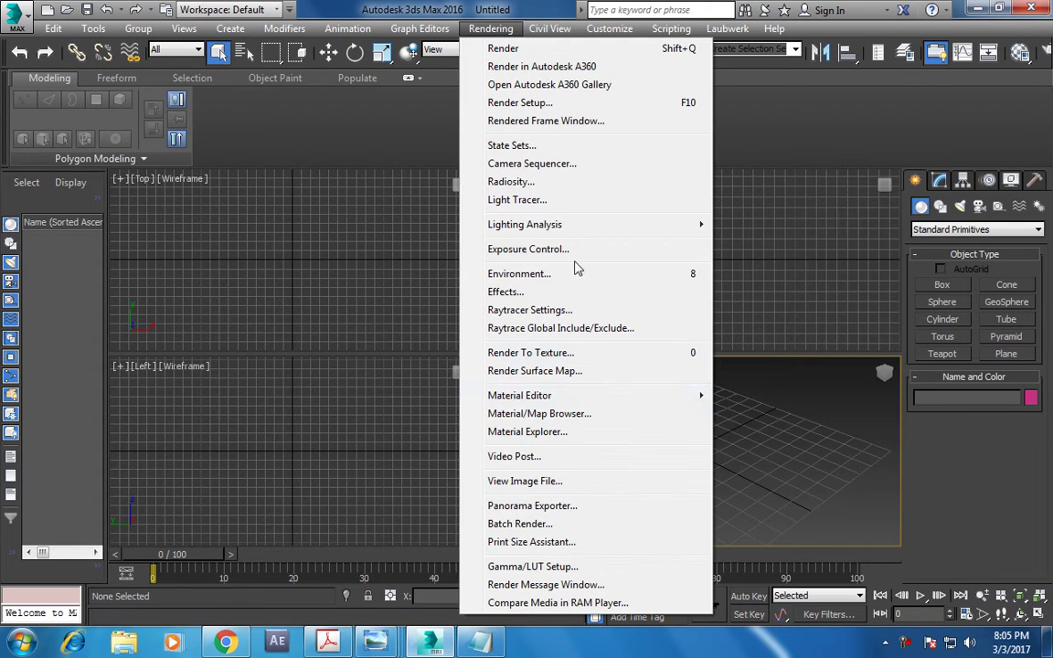
pyautogui.click(571, 489)
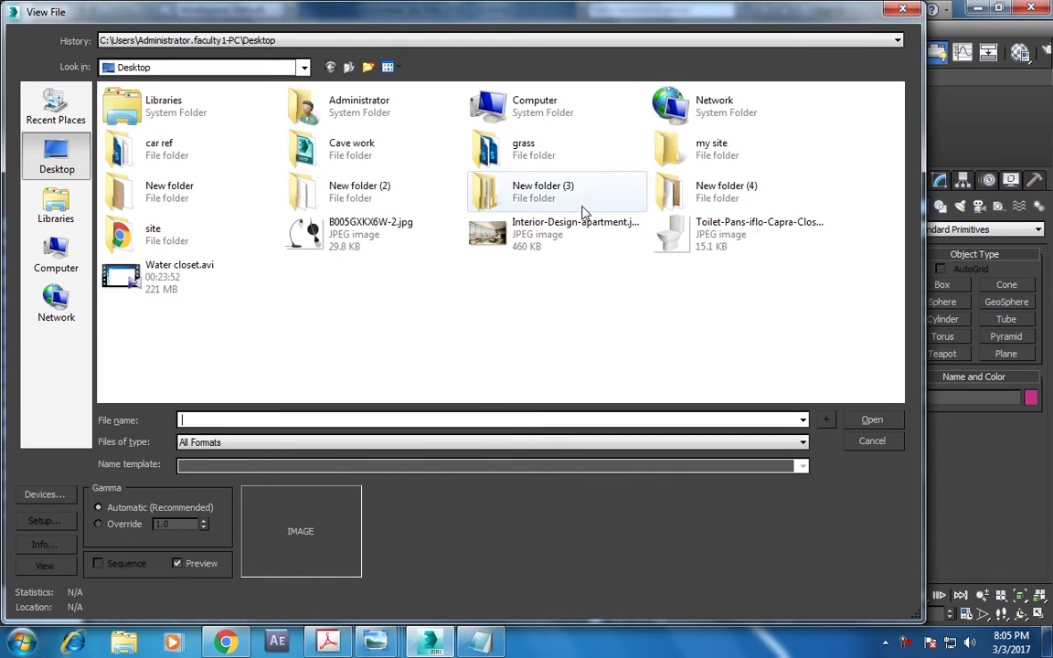
pyautogui.doubleClick(663, 198)
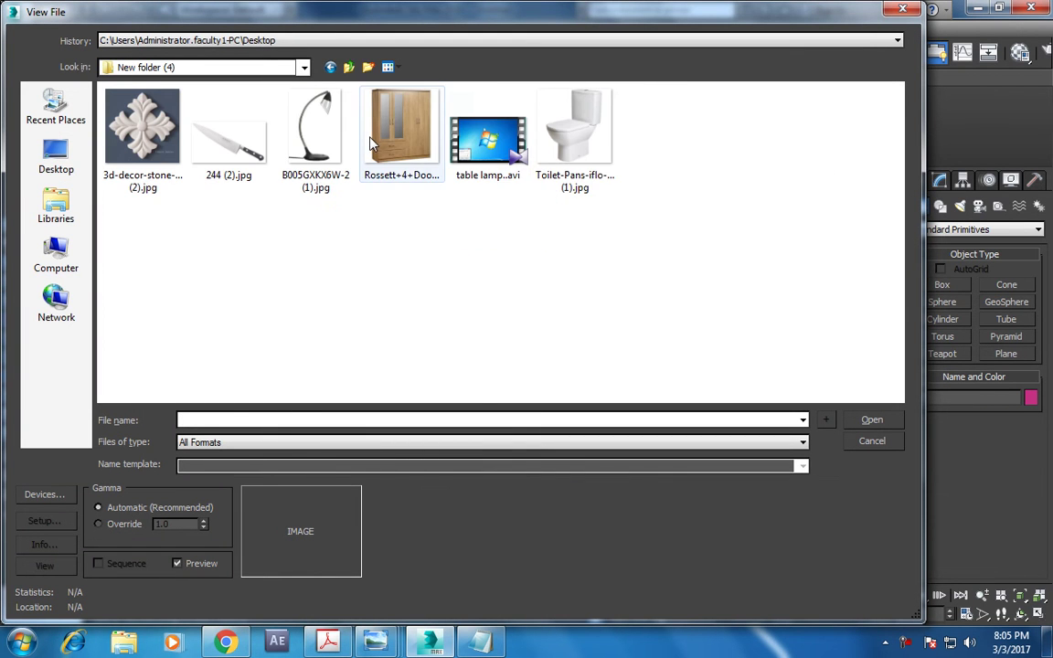
pyautogui.doubleClick(370, 143)
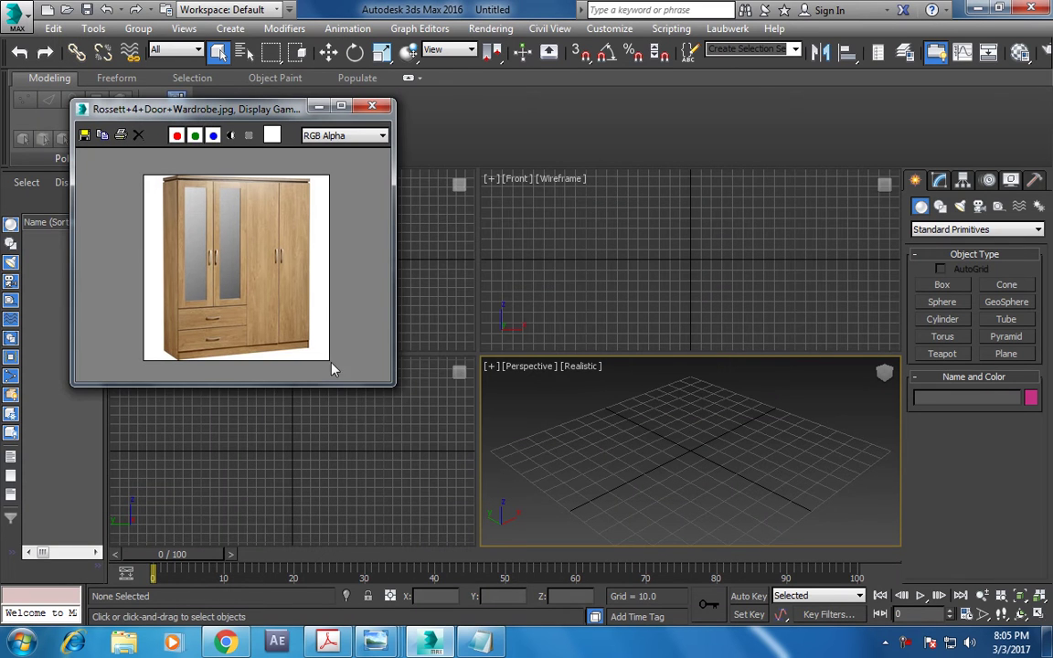
pyautogui.moveTo(393, 388); pyautogui.dragTo(452, 452)
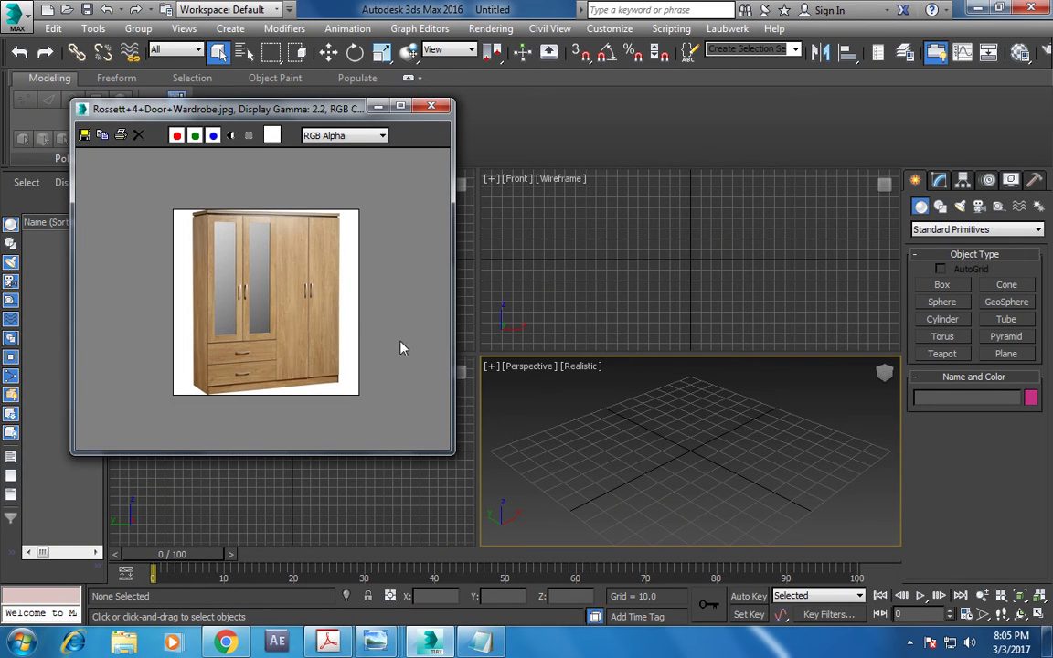
pyautogui.scroll(2, 332, 340)
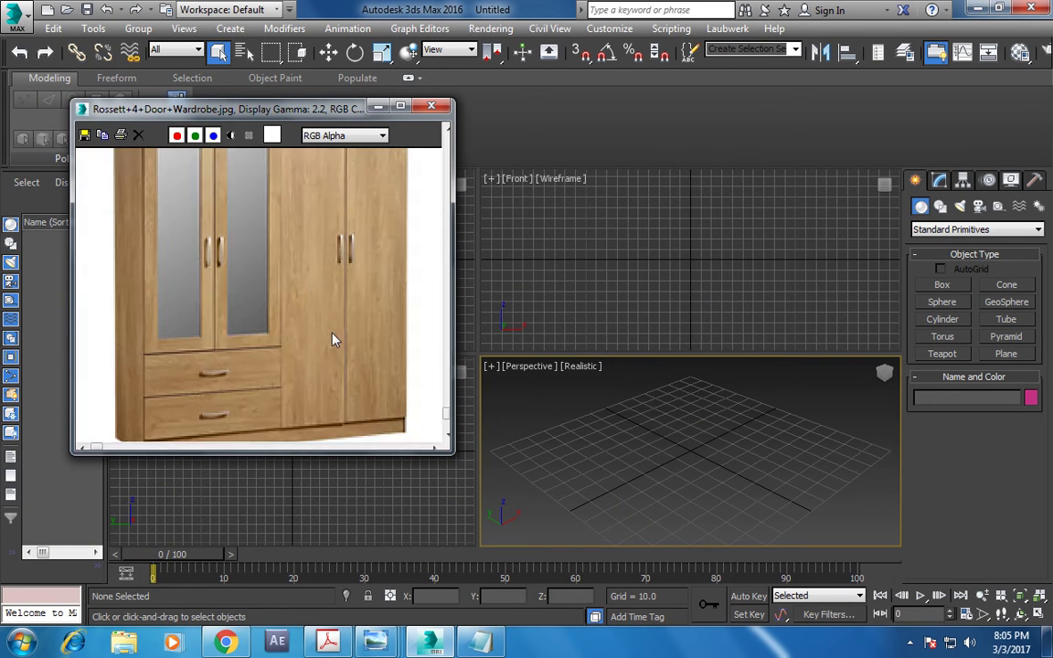
pyautogui.scroll(-2, 332, 340)
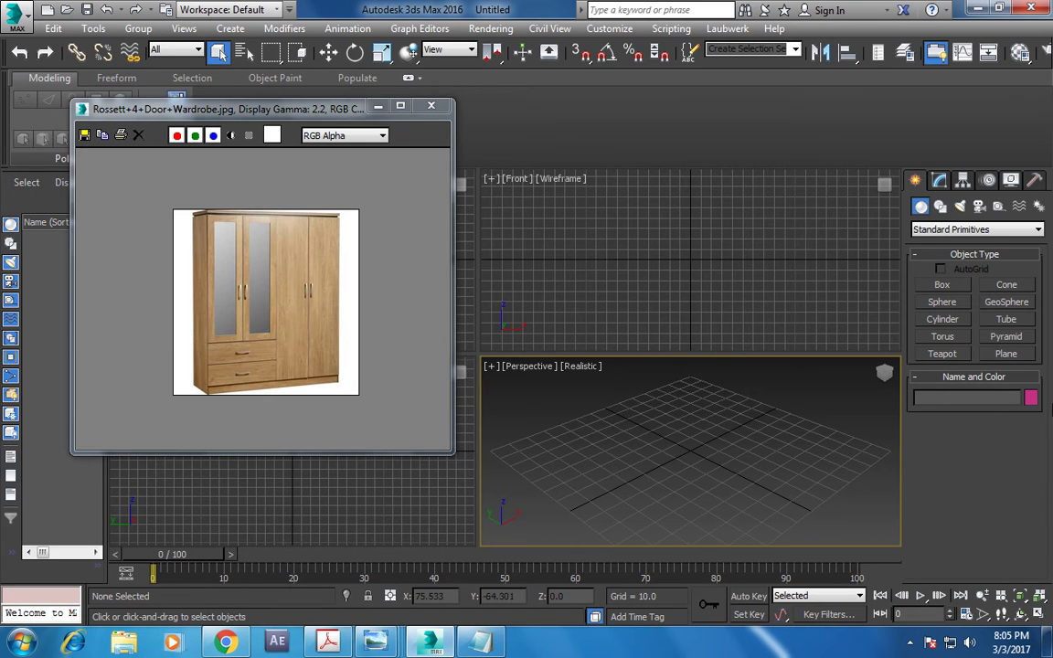
# Step: Start a Plane object and zoom the perspective view out
pyautogui.click(1003, 354)
pyautogui.scroll(-1, 673, 429)
pyautogui.scroll(-1, 676, 428)
pyautogui.scroll(-1, 702, 427)
# Step: Draw the large ground plane and turn on Edged Faces (F4) in the perspective view
pyautogui.moveTo(682, 366); pyautogui.dragTo(676, 590)
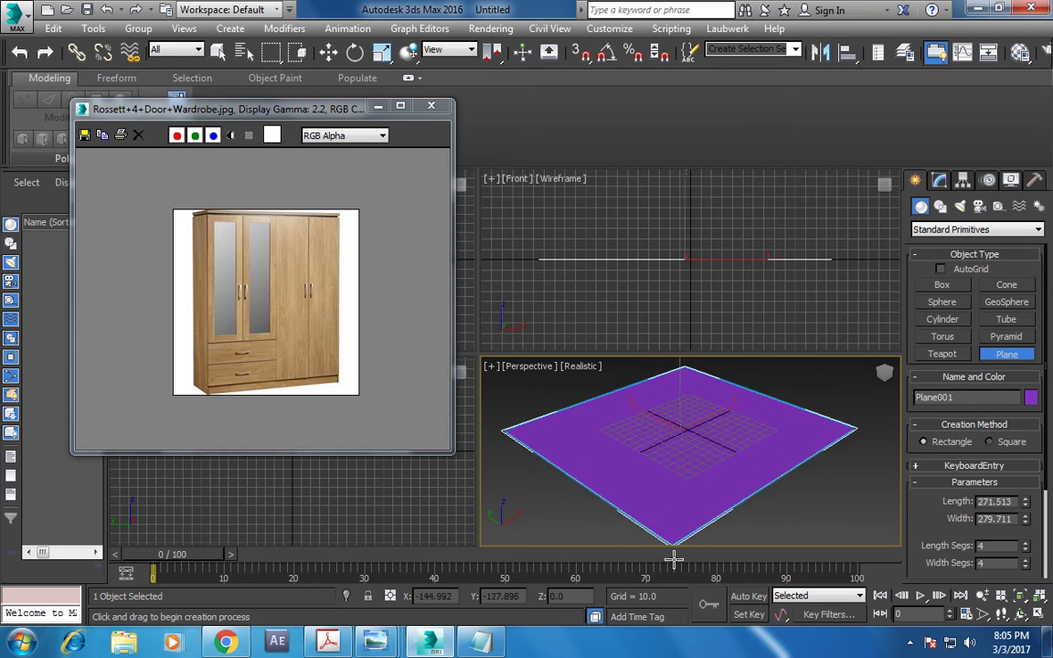
pyautogui.press('w')
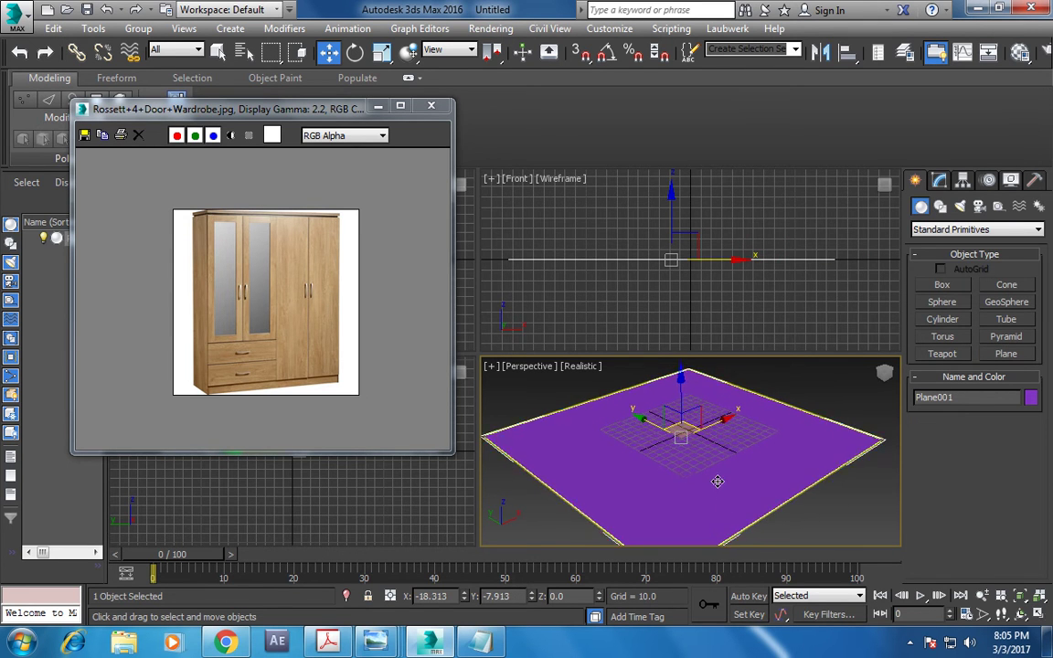
pyautogui.moveTo(721, 486); pyautogui.dragTo(722, 501, button='middle')
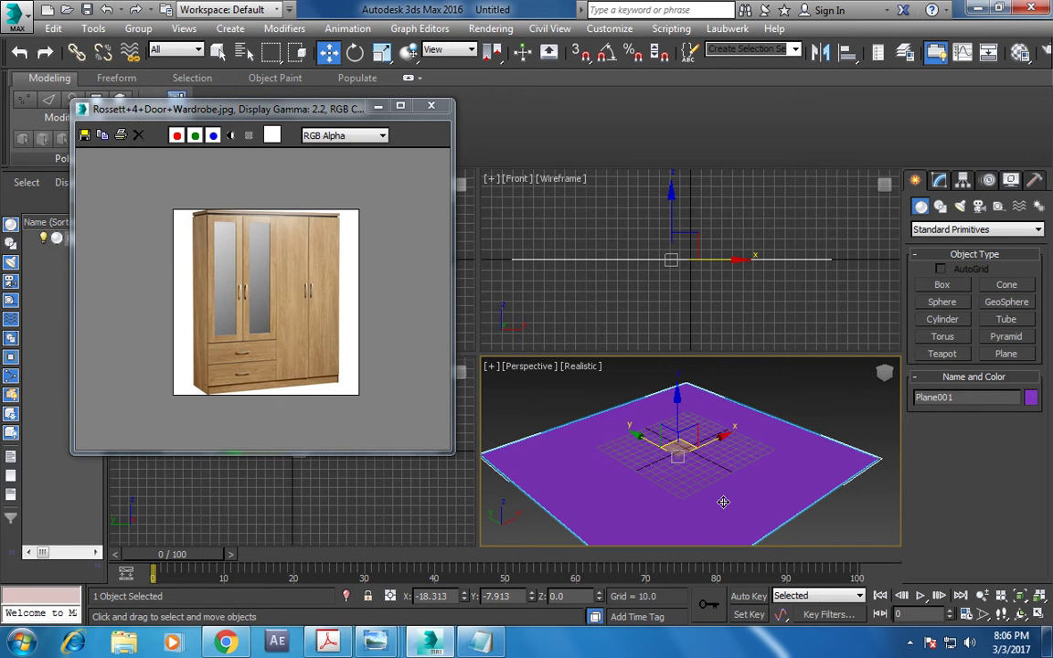
pyautogui.press('F4')
pyautogui.keyDown('alt'); pyautogui.moveTo(722, 501); pyautogui.dragTo(726, 521, button='middle'); pyautogui.keyUp('alt')
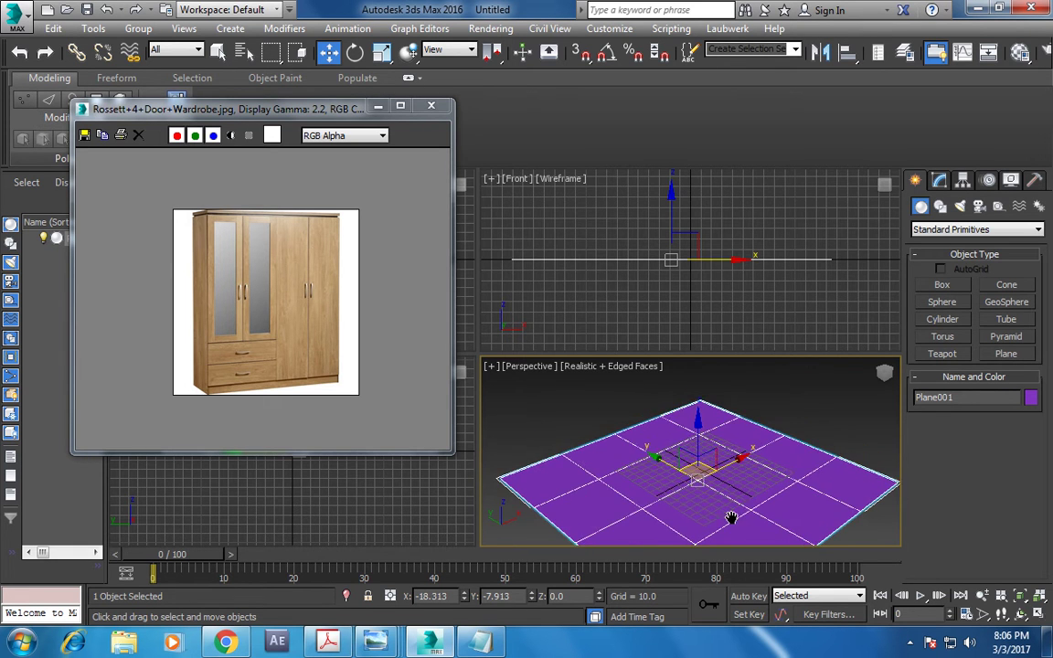
pyautogui.click(942, 285)
# Step: Draw a tall box on the plane, maximize the perspective view, and scale the box up slightly
pyautogui.moveTo(733, 477); pyautogui.dragTo(652, 532)
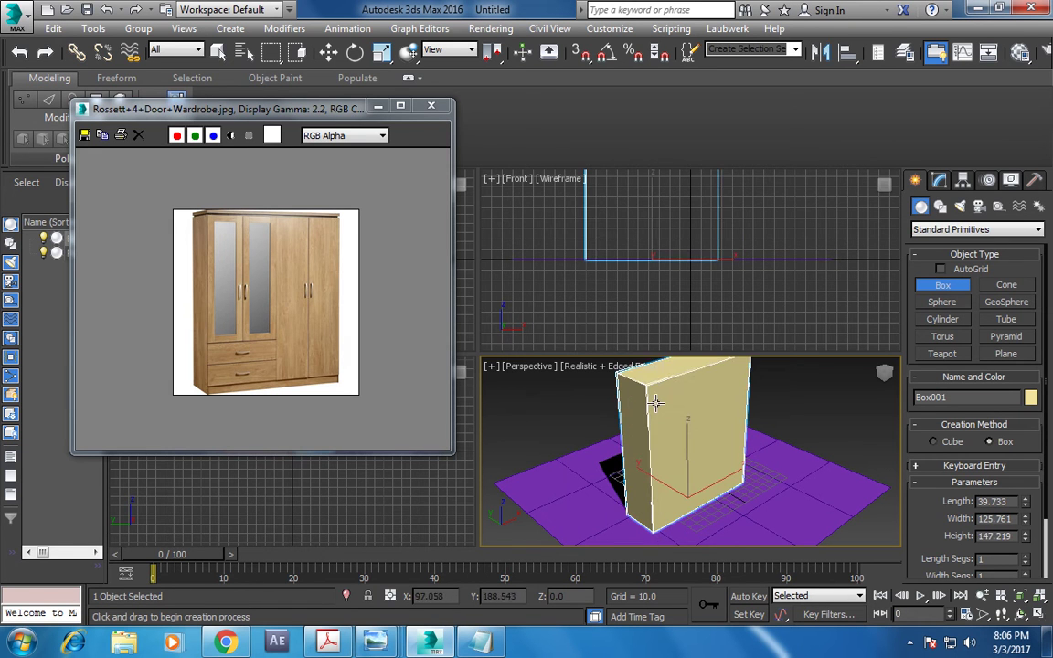
pyautogui.click(691, 409)
pyautogui.press('w')
pyautogui.keyDown('alt'); pyautogui.moveTo(690, 409); pyautogui.dragTo(684, 383, button='middle'); pyautogui.keyUp('alt')
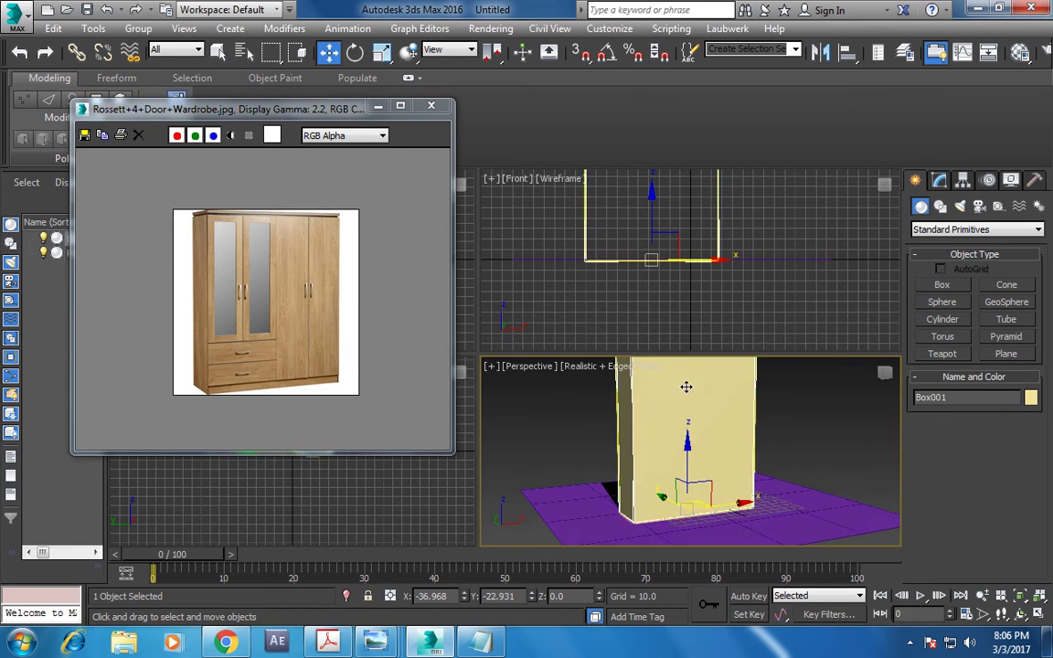
pyautogui.hotkey('alt', 'w')
pyautogui.moveTo(692, 425)
pyautogui.keyDown('alt'); pyautogui.mouseDown(button='middle')
pyautogui.moveTo(834, 435)
pyautogui.moveTo(707, 403)
pyautogui.moveTo(720, 403)
pyautogui.mouseUp(button='middle'); pyautogui.keyUp('alt')
pyautogui.press('r')
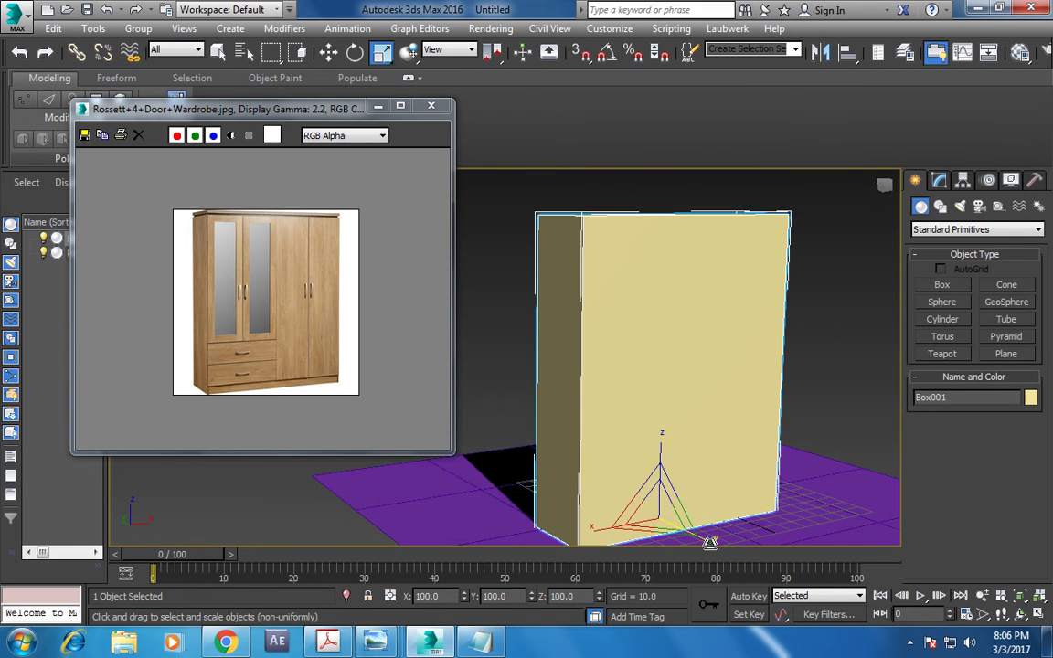
pyautogui.moveTo(704, 542); pyautogui.dragTo(776, 487)
pyautogui.press('w')
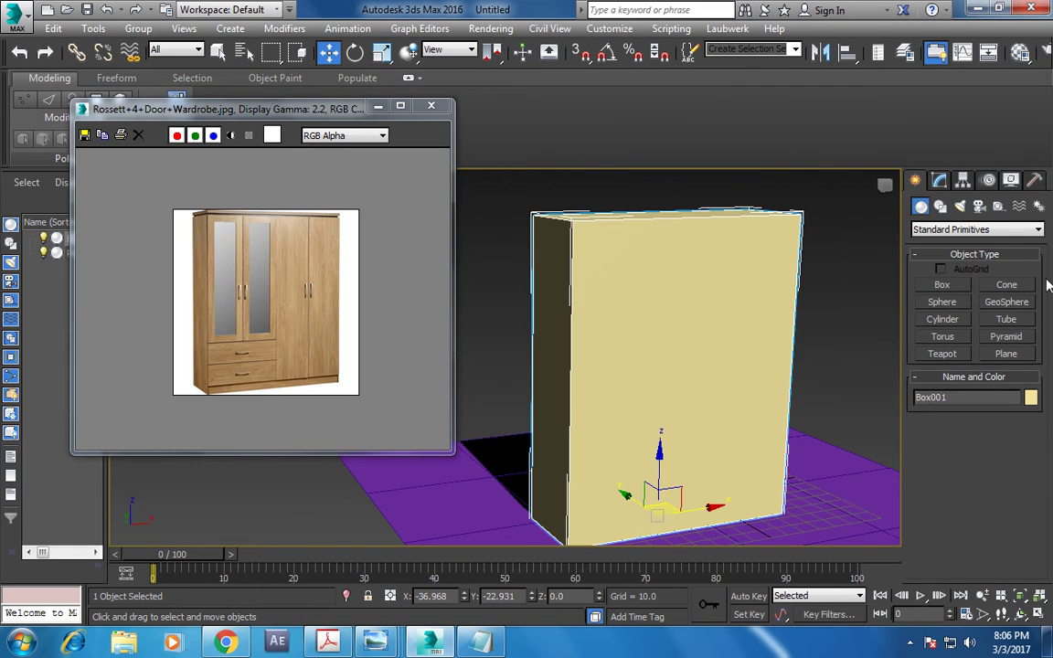
# Step: Set the box's object colour to grey
pyautogui.click(1029, 397)
pyautogui.click(509, 370)
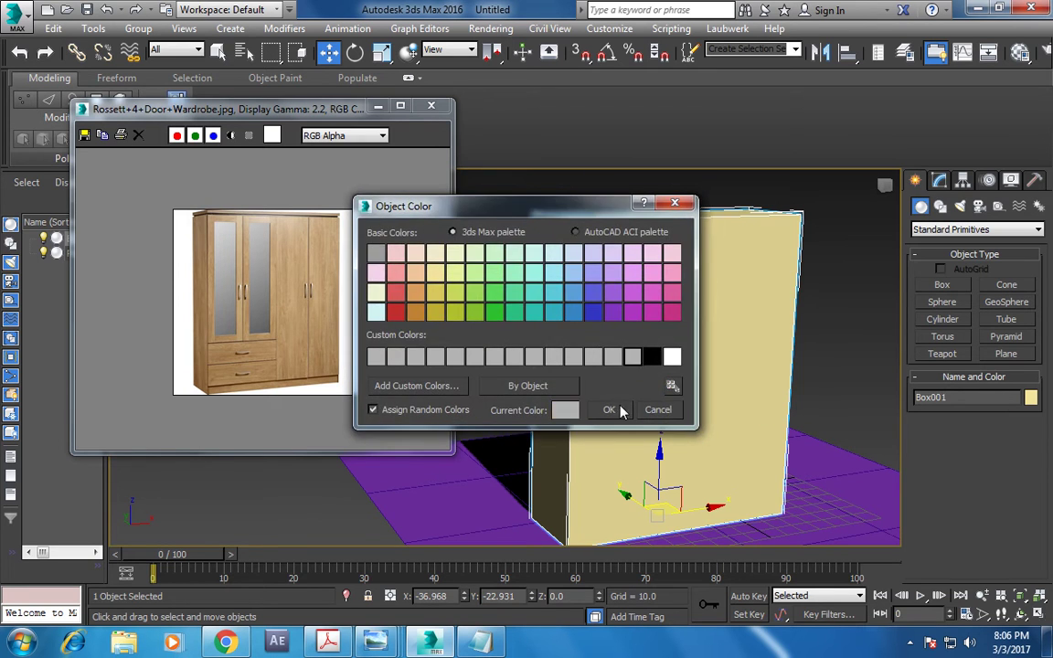
pyautogui.click(614, 406)
# Step: Convert Box001 to an Editable Poly
pyautogui.rightClick(654, 264)
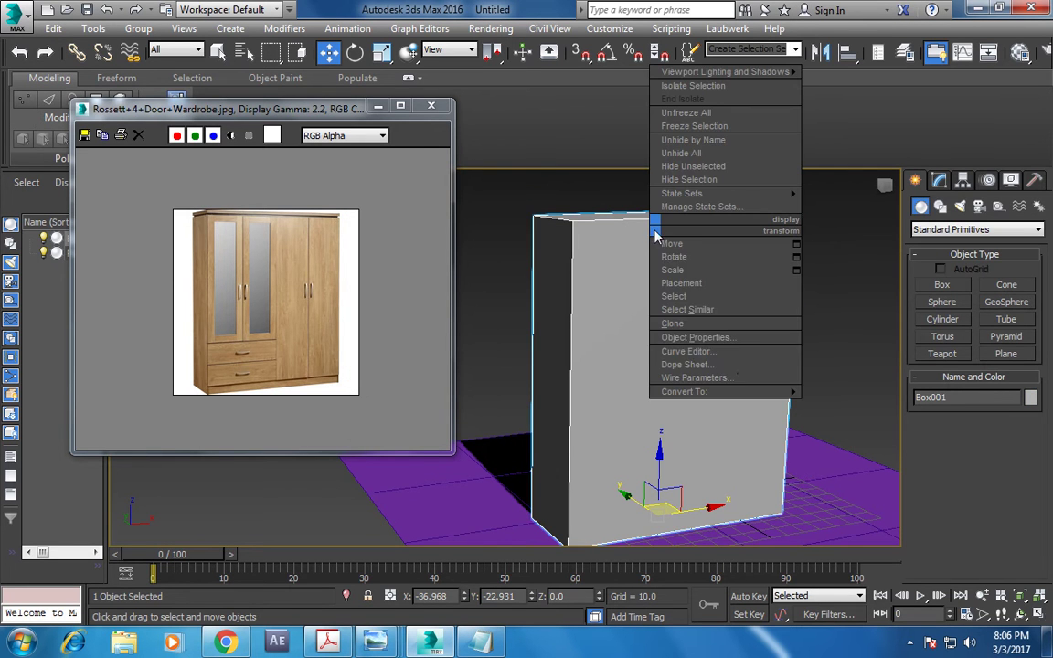
pyautogui.click(864, 405)
pyautogui.moveTo(864, 410)
pyautogui.keyDown('alt'); pyautogui.mouseDown(button='middle')
pyautogui.moveTo(686, 383)
pyautogui.moveTo(773, 383)
pyautogui.mouseUp(button='middle'); pyautogui.keyUp('alt')
# Step: Activate Swift Loop and maximize the Front viewport
pyautogui.click(574, 101)
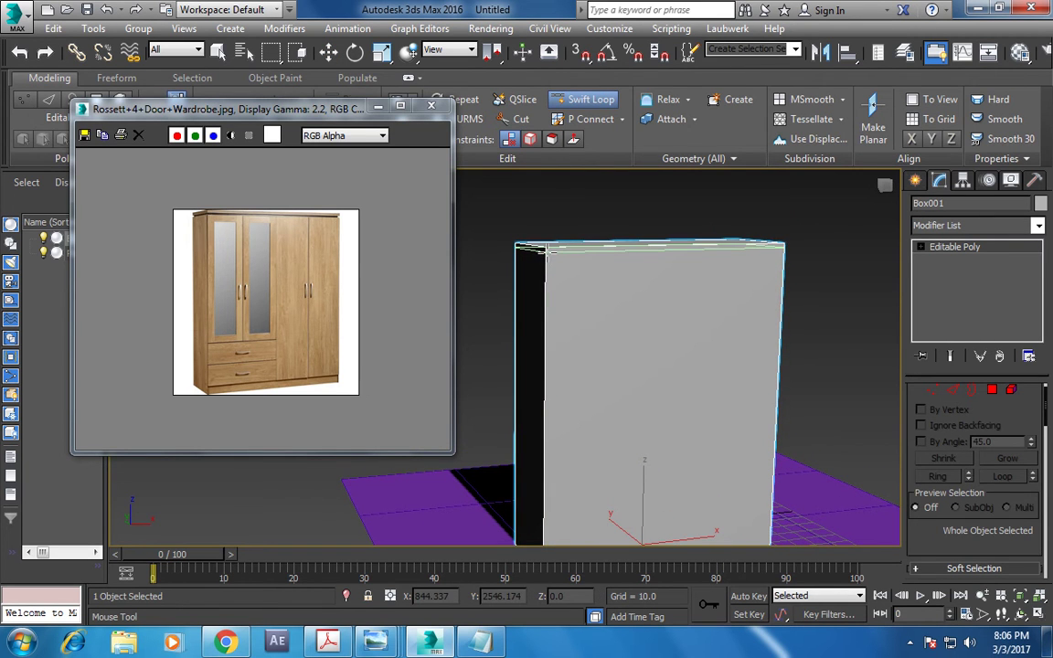
pyautogui.hotkey('alt', 'w')
pyautogui.rightClick(763, 305)
pyautogui.hotkey('alt', 'w')
pyautogui.scroll(-2, 760, 340)
pyautogui.scroll(2, 695, 322)
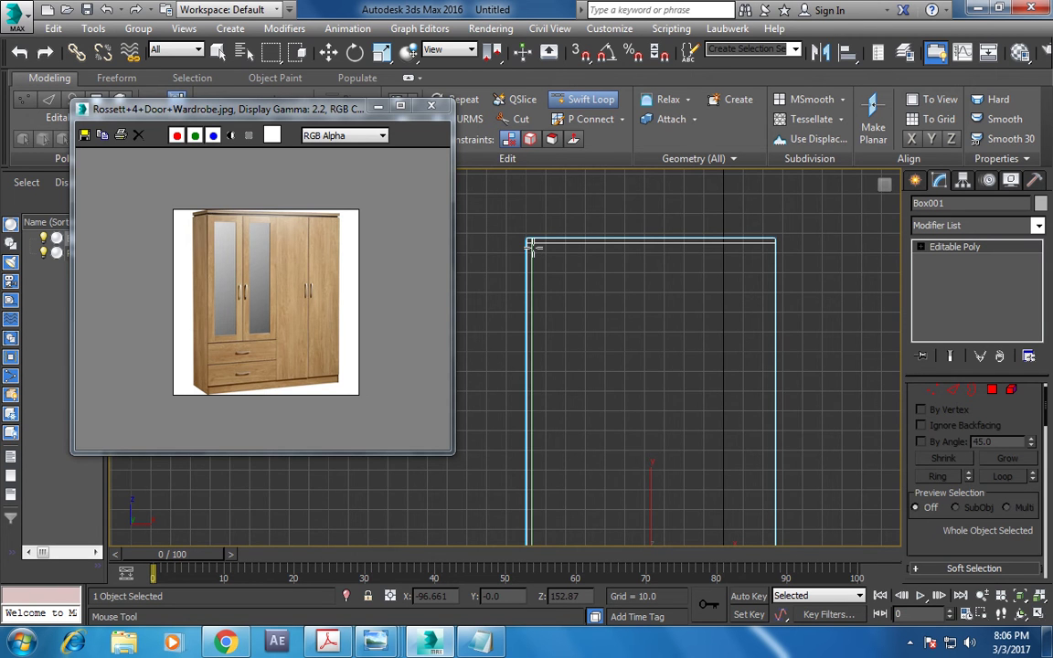
# Step: Cut seven vertical edge loops at the door divisions plus one horizontal loop near the top
pyautogui.moveTo(641, 341); pyautogui.dragTo(655, 275, button='middle')
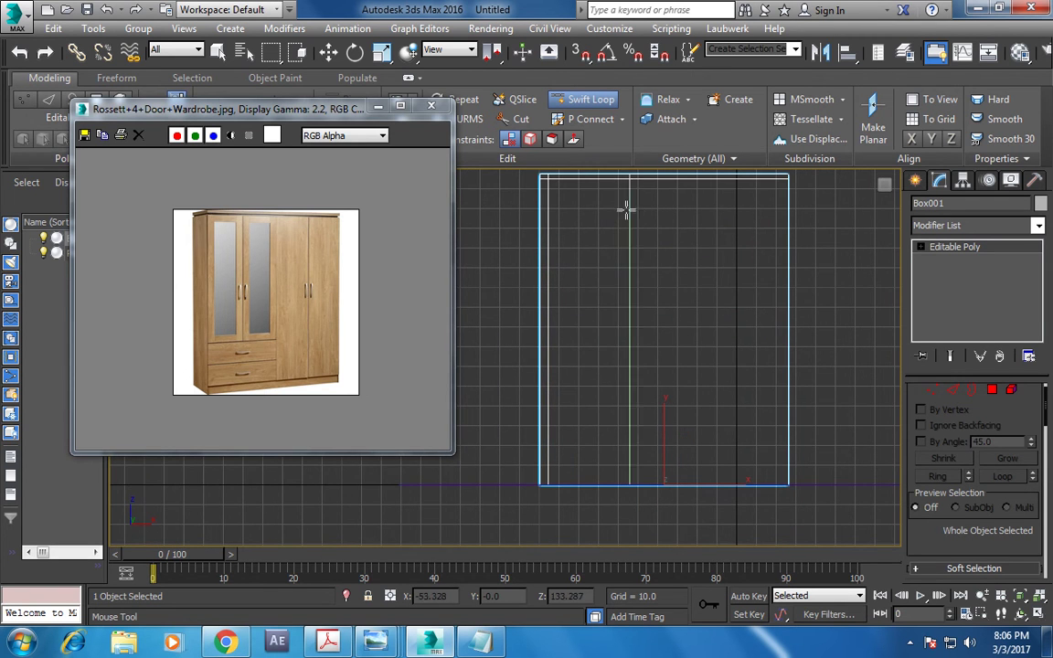
pyautogui.click(597, 193)
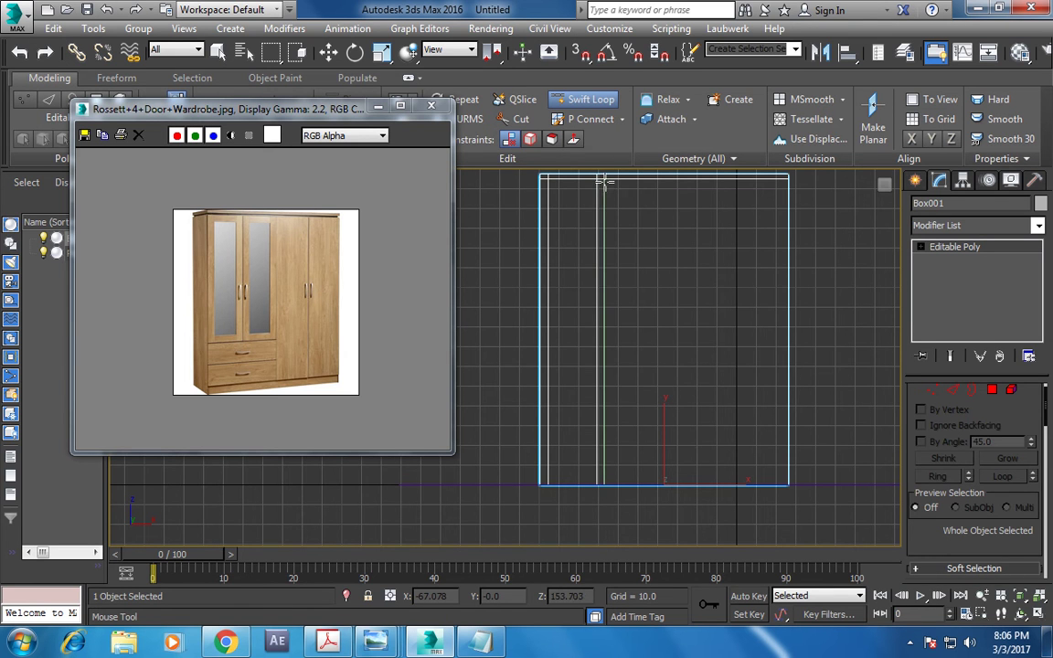
pyautogui.click(603, 180)
pyautogui.click(602, 192)
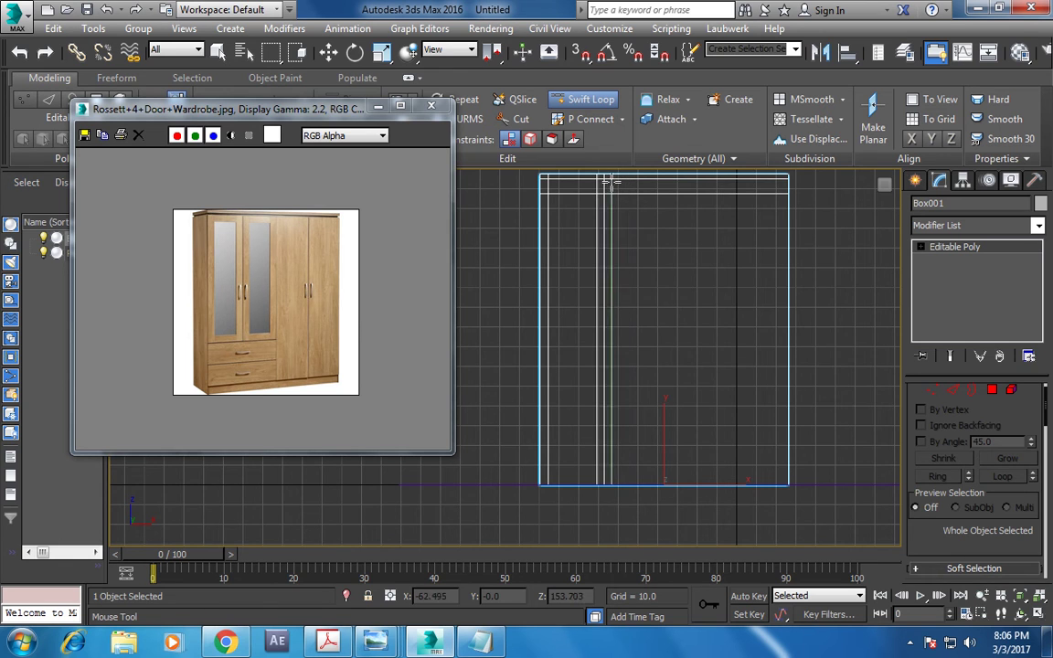
pyautogui.click(606, 182)
pyautogui.click(611, 181)
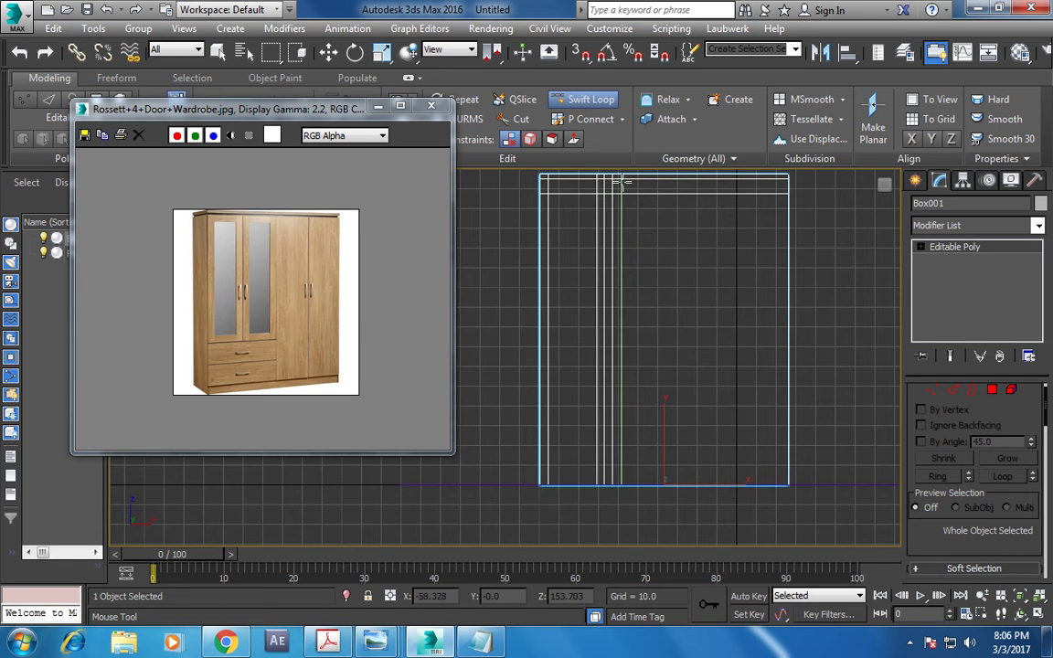
pyautogui.click(623, 181)
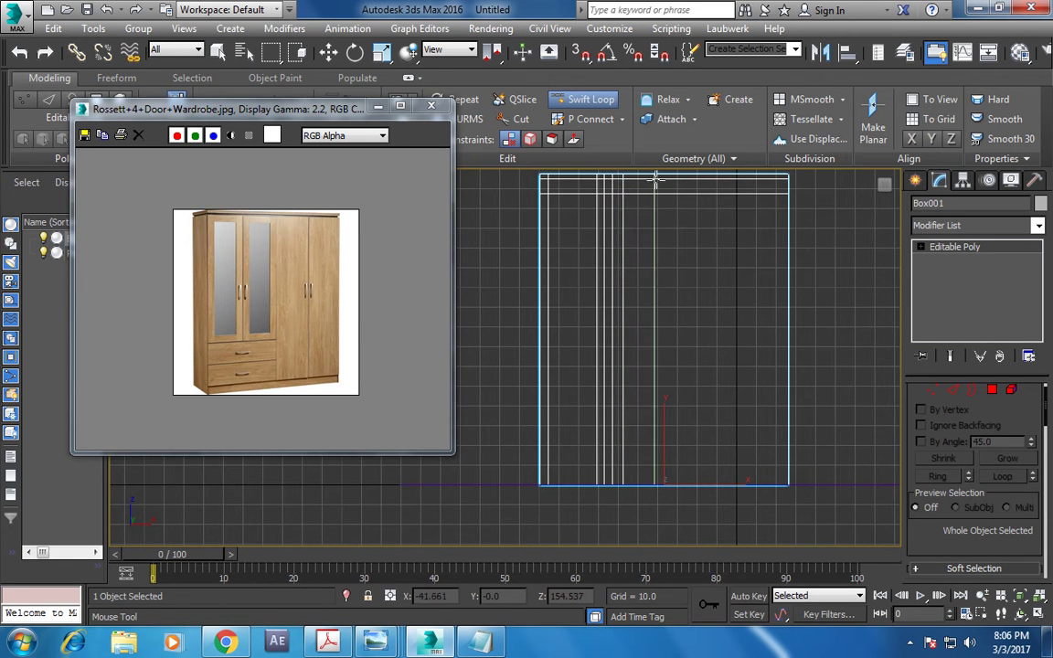
pyautogui.click(668, 180)
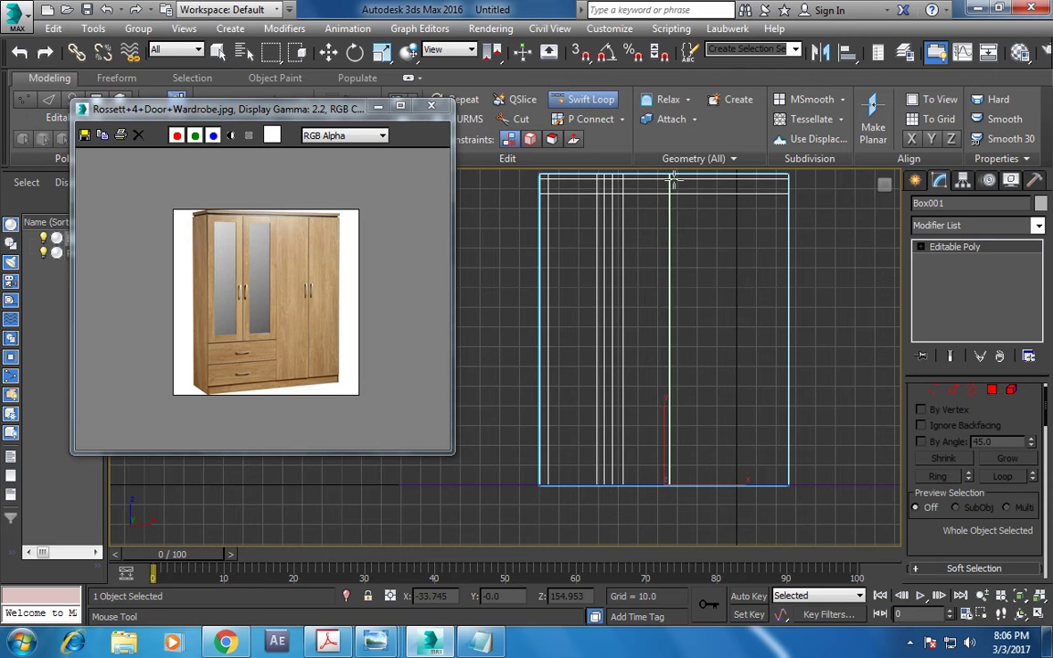
pyautogui.click(674, 180)
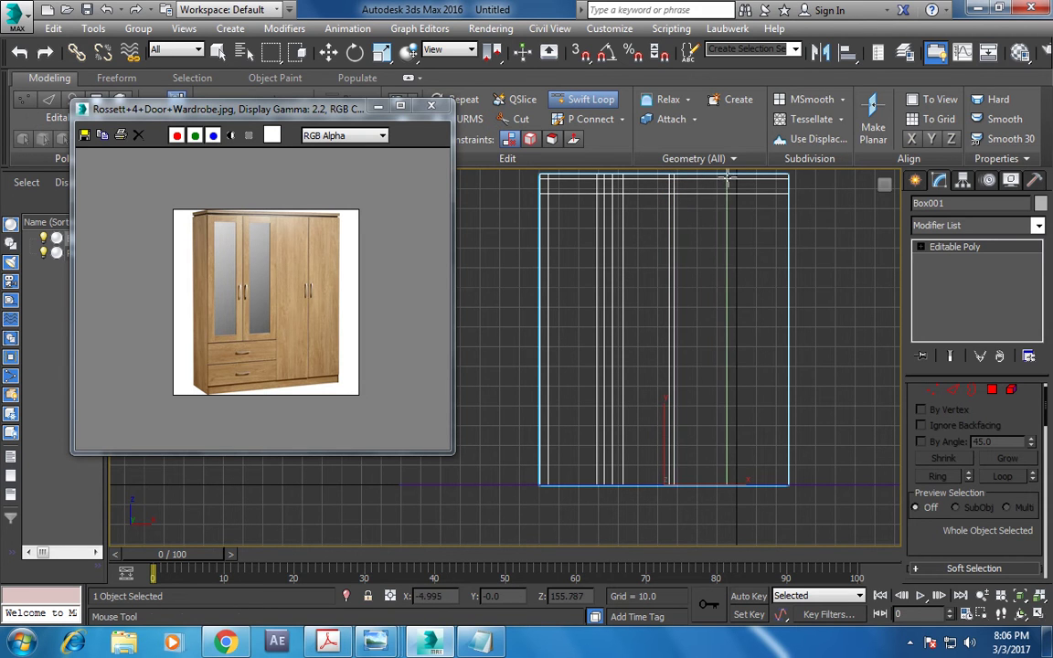
pyautogui.rightClick(752, 317)
# Step: In Vertex mode, select the right-hand vertex column and slide it right along X
pyautogui.press('1')
pyautogui.moveTo(512, 229); pyautogui.dragTo(639, 283)
pyautogui.scroll(-2, 704, 295)
pyautogui.moveTo(682, 207); pyautogui.dragTo(810, 465)
pyautogui.moveTo(776, 297); pyautogui.dragTo(798, 295)
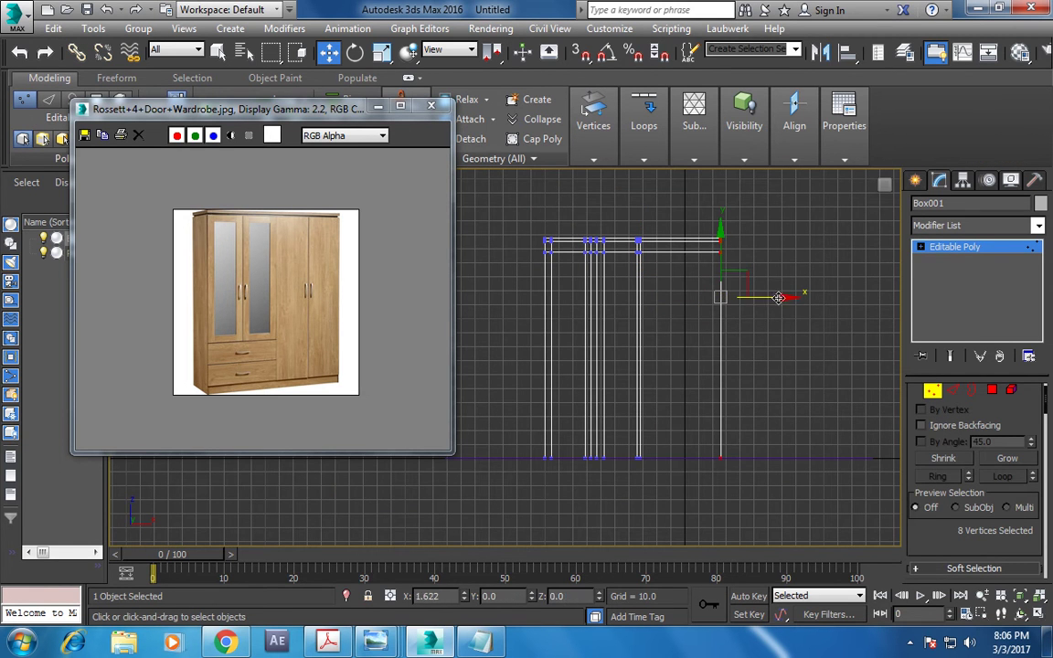
pyautogui.moveTo(688, 280); pyautogui.dragTo(677, 299, button='middle')
pyautogui.click(592, 111)
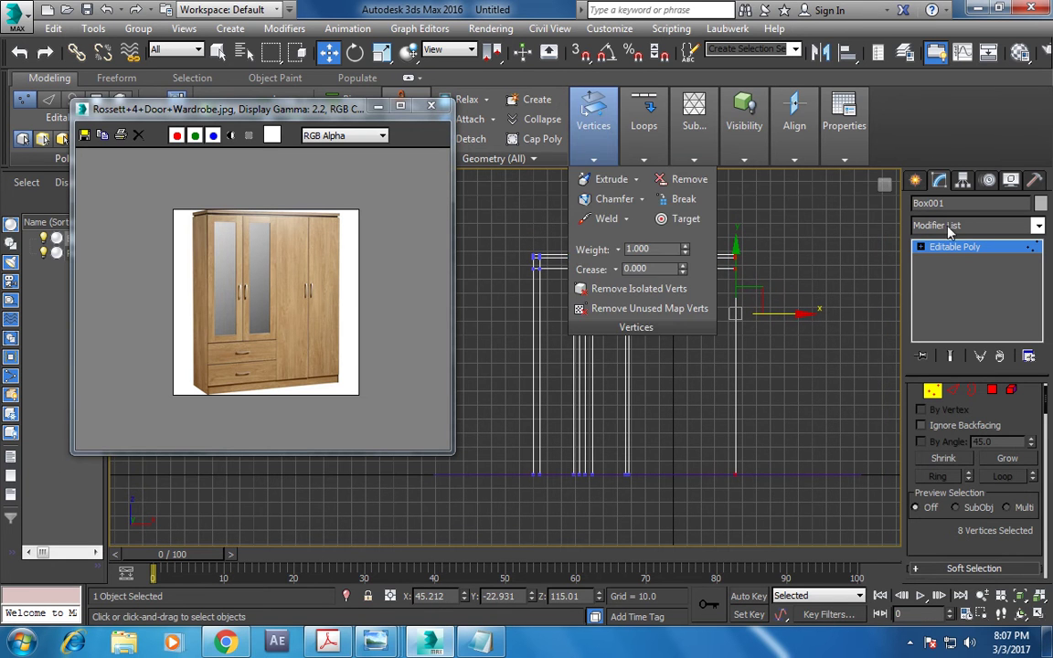
# Step: Reactivate Swift Loop and add vertical edge loops on the right door
pyautogui.press('1')
pyautogui.click(596, 109)
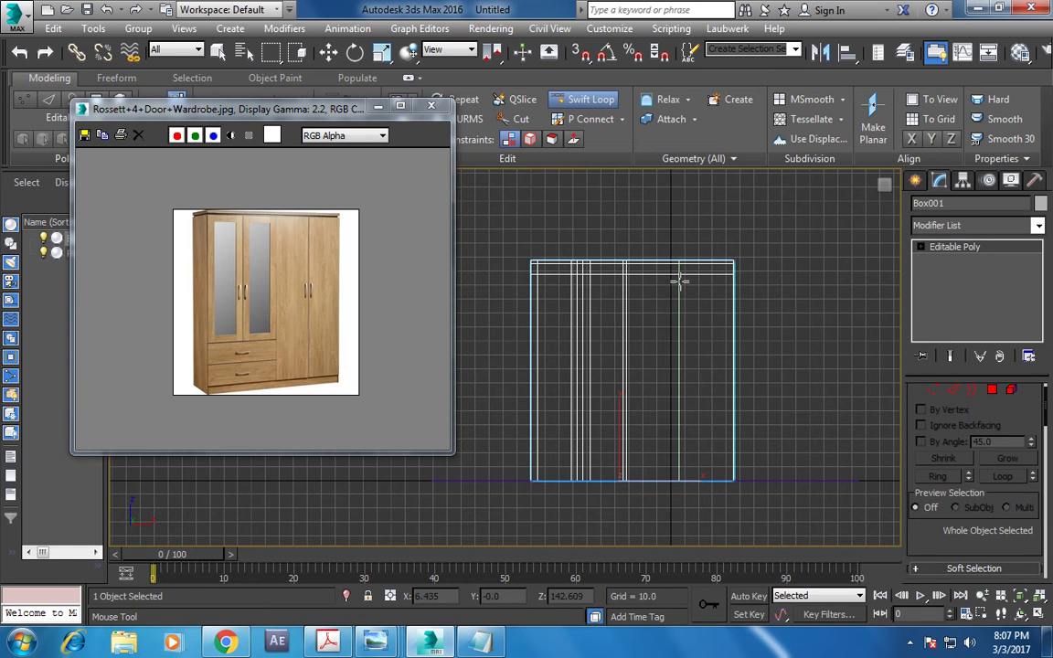
pyautogui.click(680, 281)
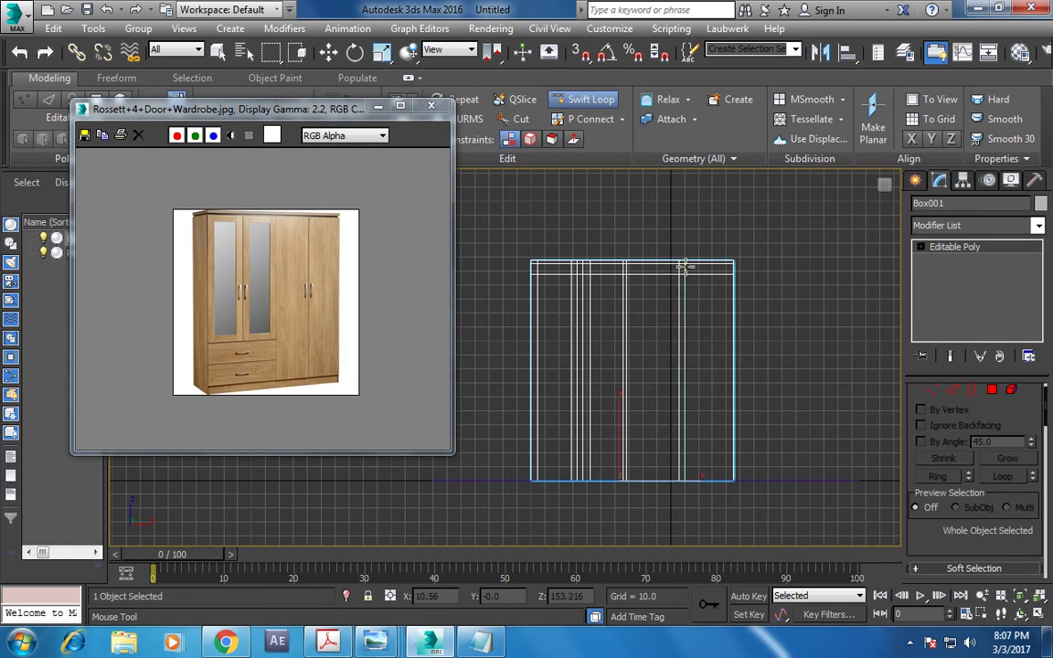
pyautogui.click(683, 266)
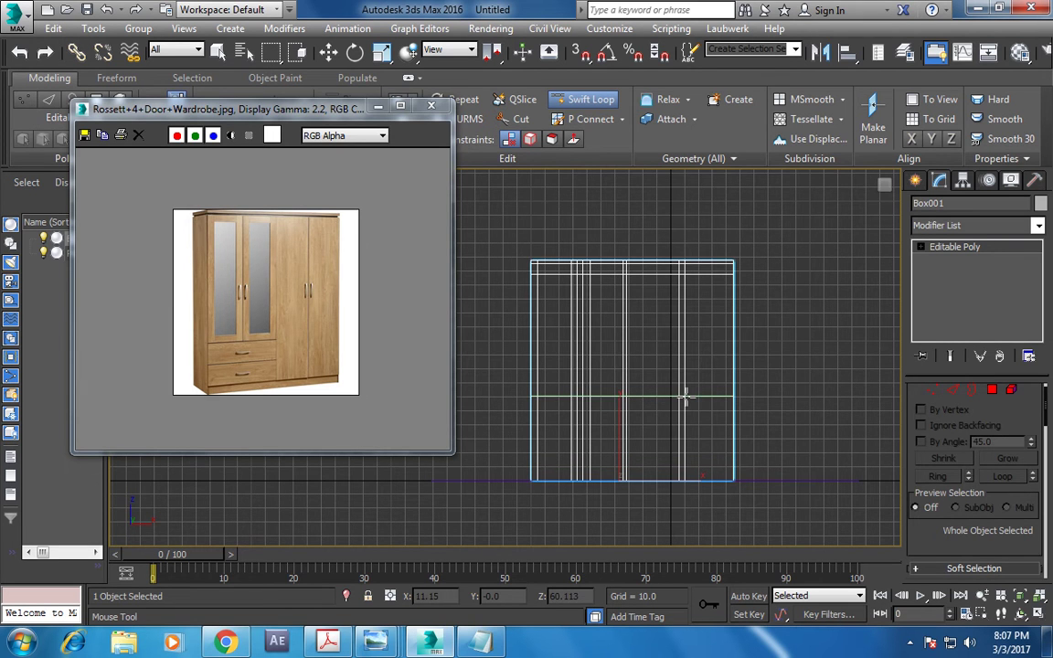
# Step: Add four horizontal edge loops across the lower box for the drawer levels
pyautogui.click(685, 396)
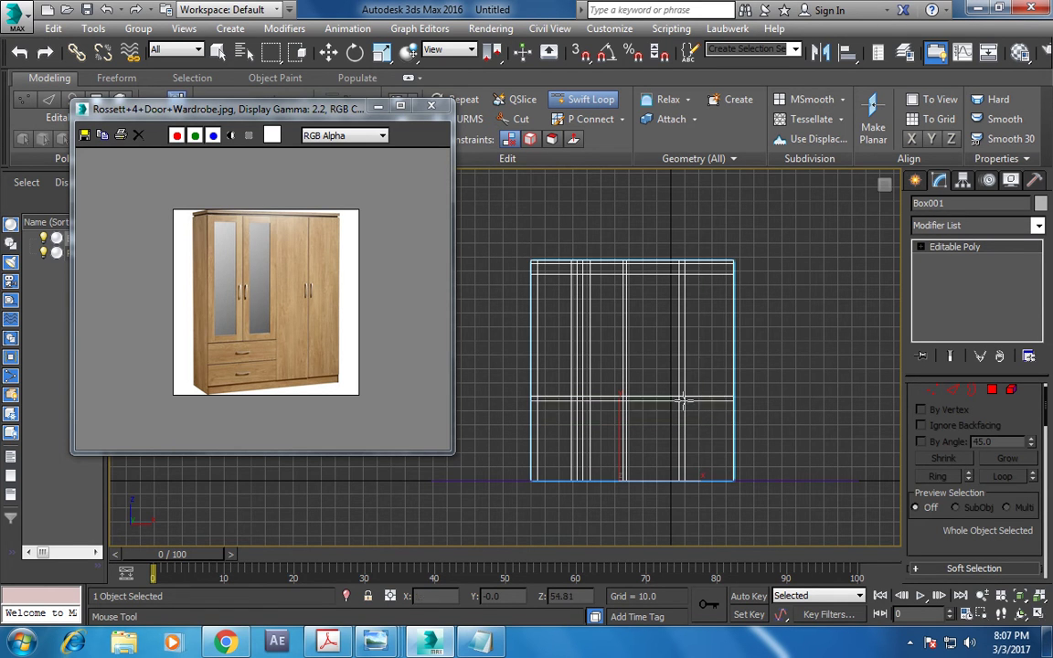
pyautogui.scroll(2, 639, 393)
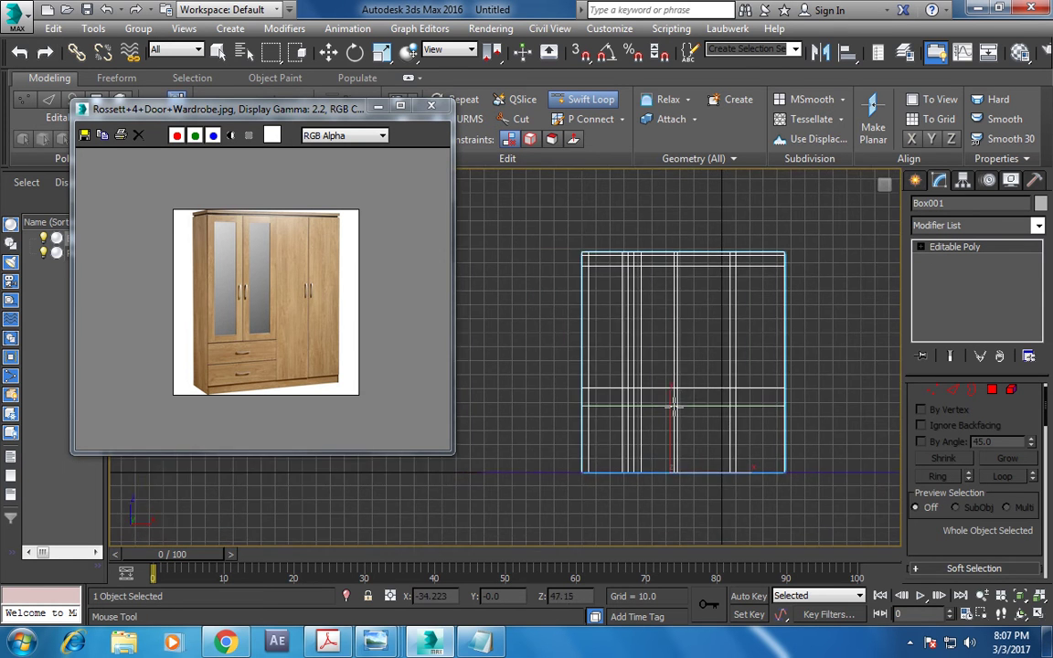
pyautogui.scroll(3, 621, 370)
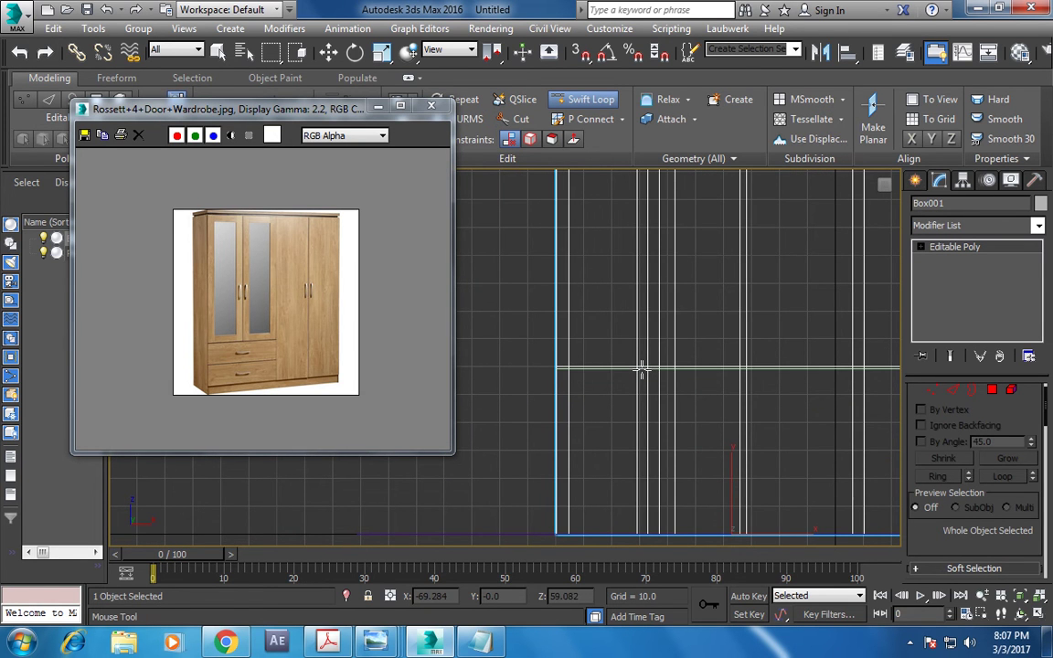
pyautogui.click(641, 368)
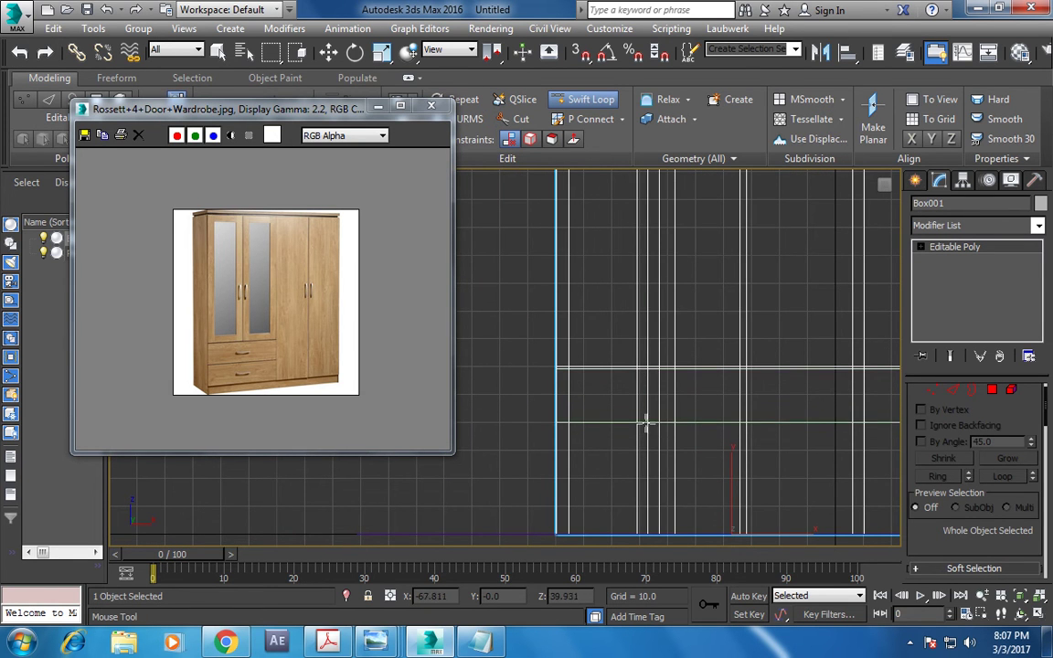
pyautogui.click(649, 427)
pyautogui.scroll(-2, 647, 429)
pyautogui.scroll(-3, 622, 416)
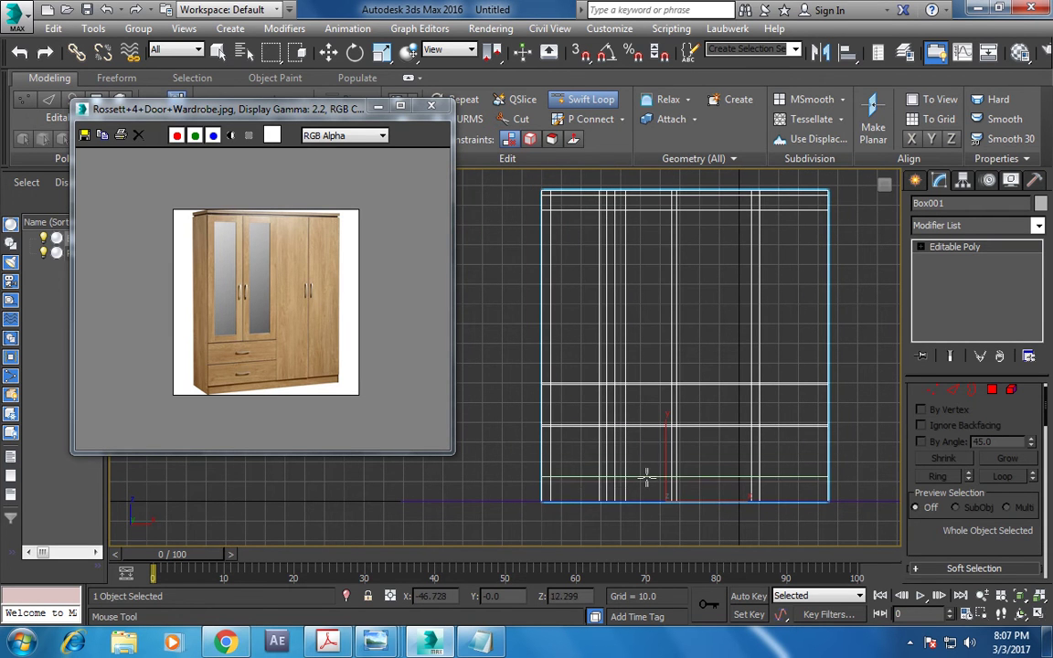
pyautogui.click(643, 470)
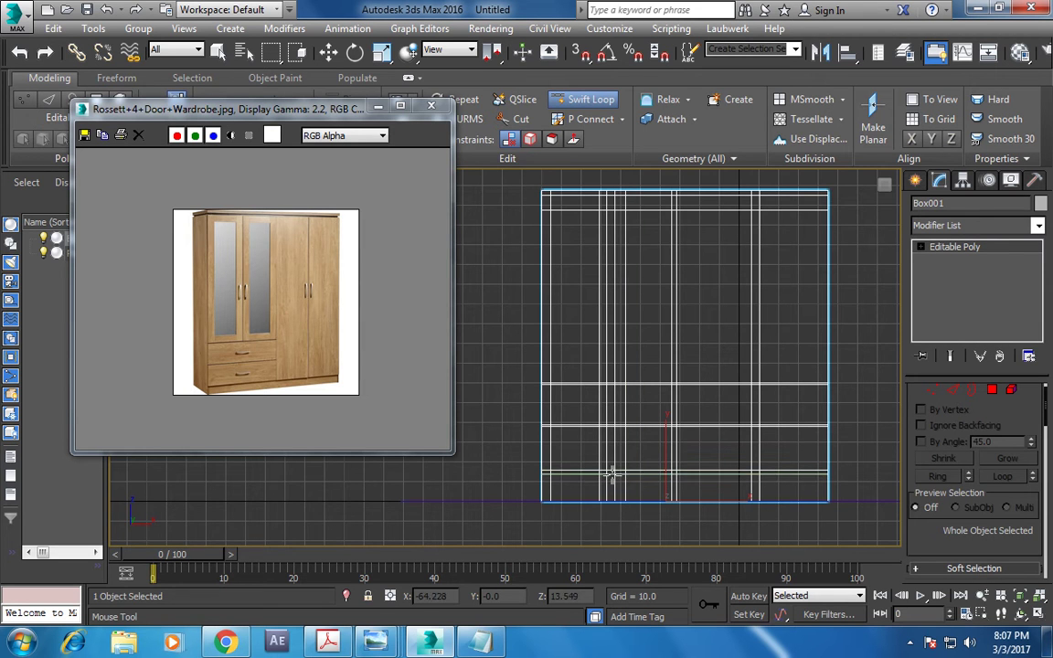
# Step: Select the three lower horizontal vertex rows and move them slightly down
pyautogui.press('w')
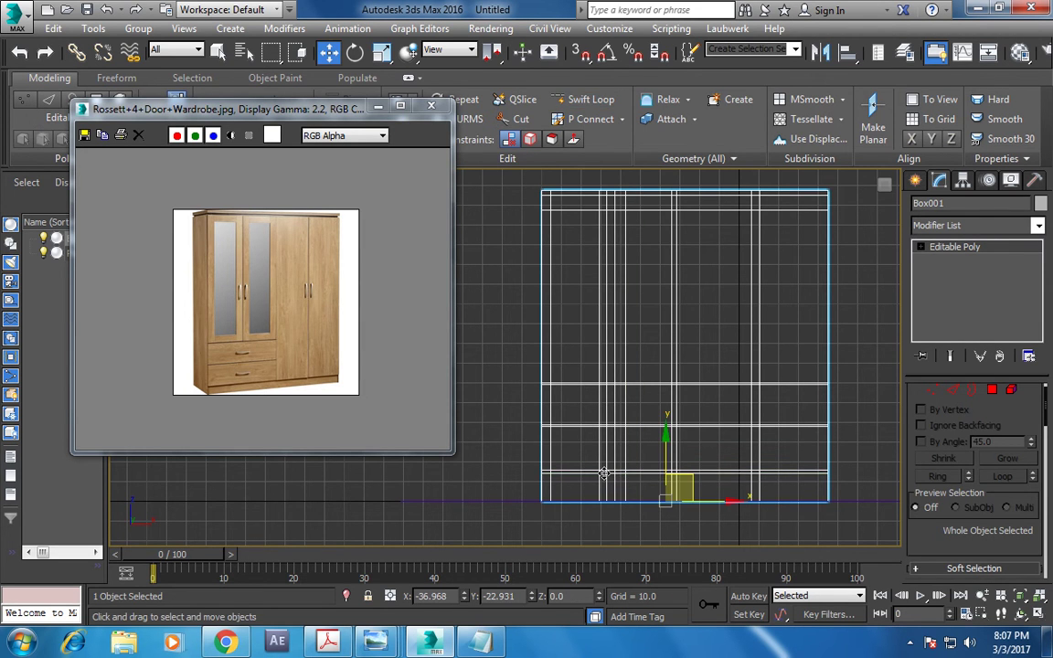
pyautogui.press('1')
pyautogui.moveTo(938, 482); pyautogui.dragTo(938, 481)
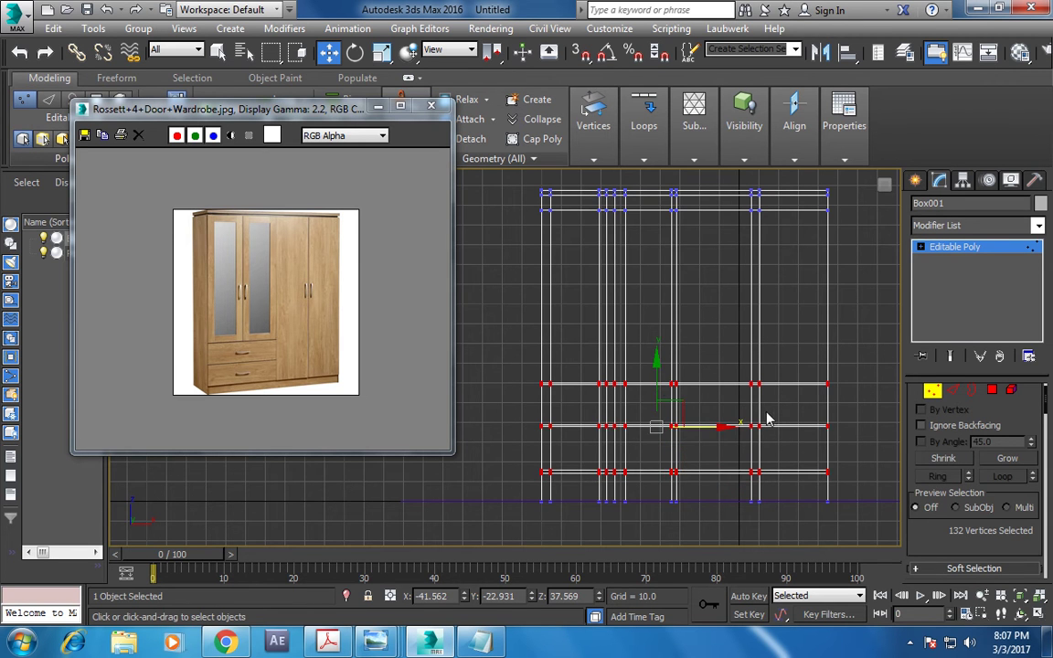
pyautogui.moveTo(655, 376); pyautogui.dragTo(666, 395)
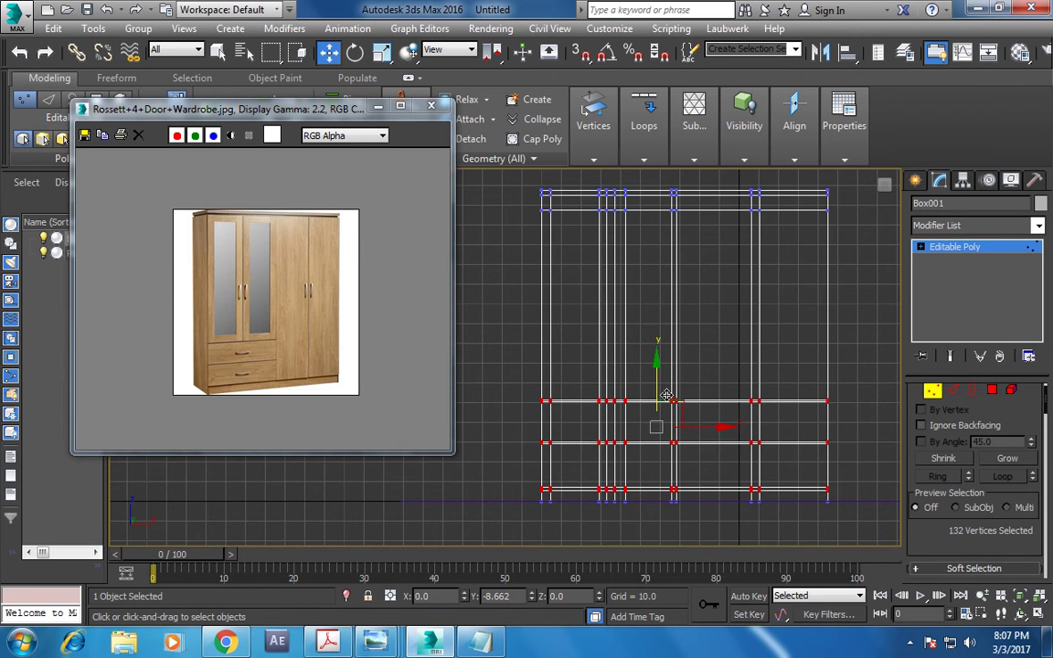
# Step: Reframe the wardrobe and select the left inner door face in Polygon mode
pyautogui.moveTo(667, 395)
pyautogui.mouseDown(button='middle')
pyautogui.moveTo(791, 413)
pyautogui.moveTo(723, 359)
pyautogui.mouseUp(button='middle')
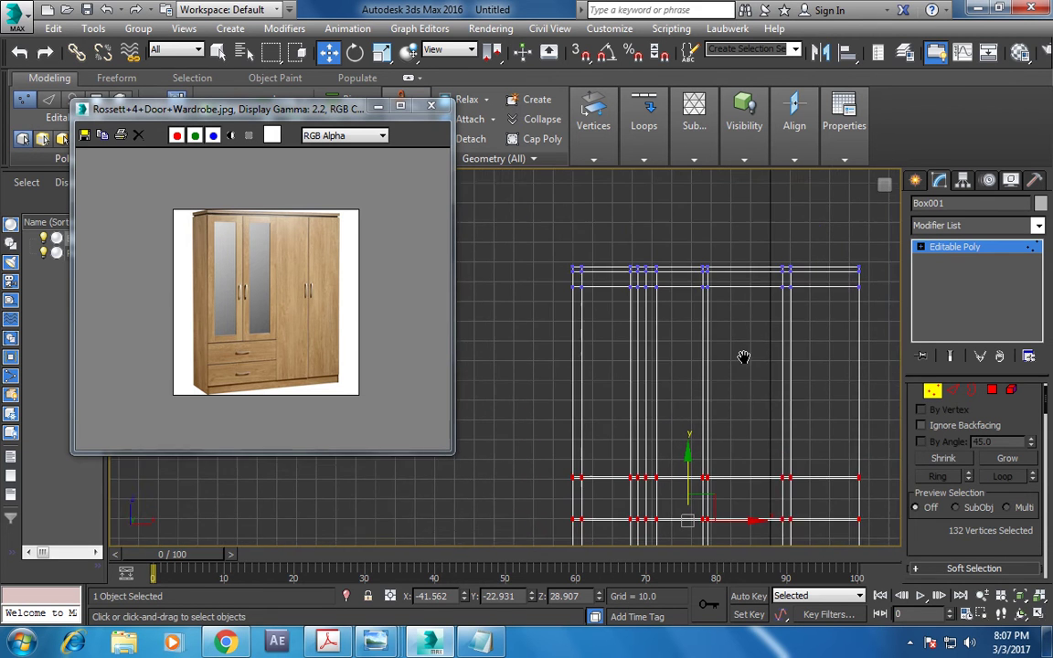
pyautogui.moveTo(784, 443)
pyautogui.mouseDown(button='middle')
pyautogui.moveTo(794, 413)
pyautogui.moveTo(766, 363)
pyautogui.moveTo(758, 380)
pyautogui.mouseUp(button='middle')
pyautogui.click(991, 390)
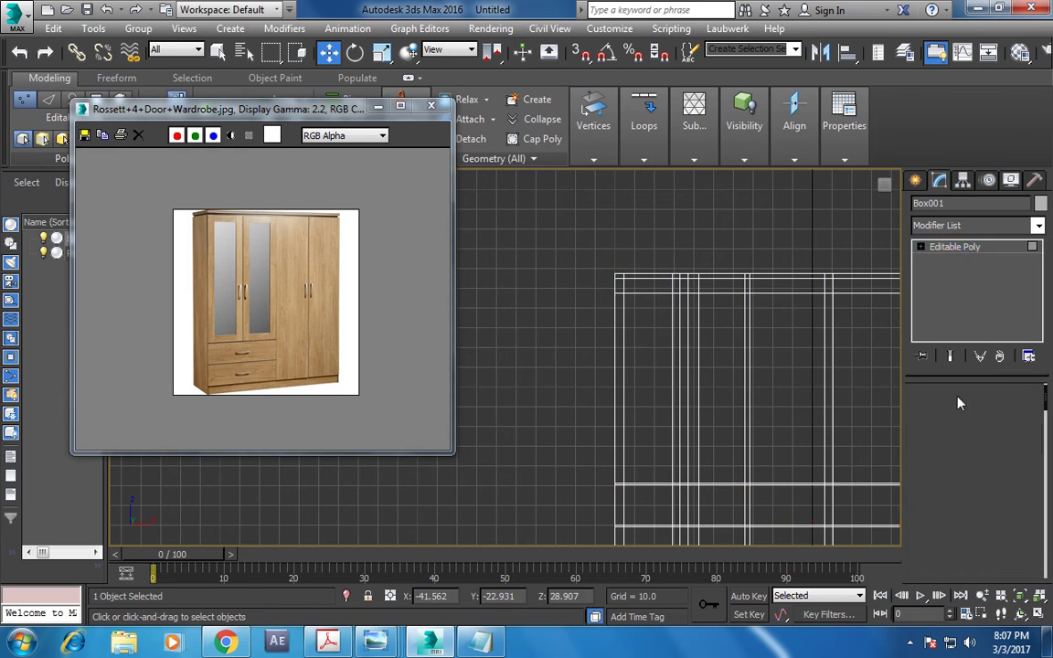
pyautogui.click(653, 335)
# Step: Add the second inner door face and switch to a maximized, zoomed-in perspective view
pyautogui.keyDown('ctrl'); pyautogui.click(725, 318); pyautogui.keyUp('ctrl')
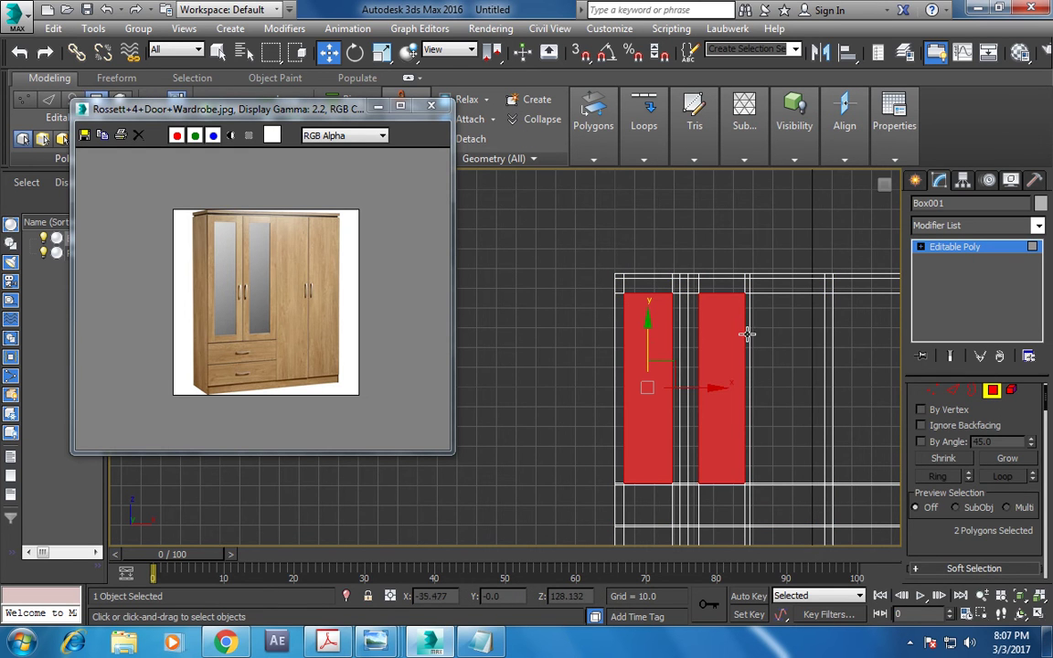
pyautogui.hotkey('alt', 'w')
pyautogui.rightClick(743, 419)
pyautogui.hotkey('alt', 'w')
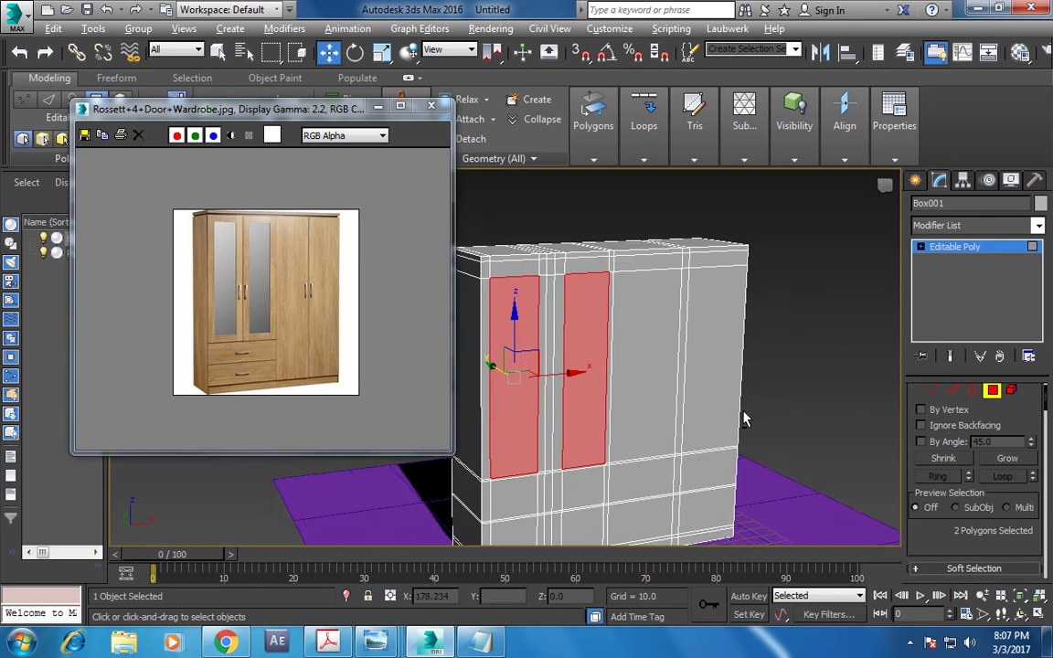
pyautogui.moveTo(743, 418)
pyautogui.mouseDown(button='middle')
pyautogui.moveTo(804, 407)
pyautogui.moveTo(746, 402)
pyautogui.mouseUp(button='middle')
pyautogui.scroll(3, 745, 405)
pyautogui.scroll(2, 744, 405)
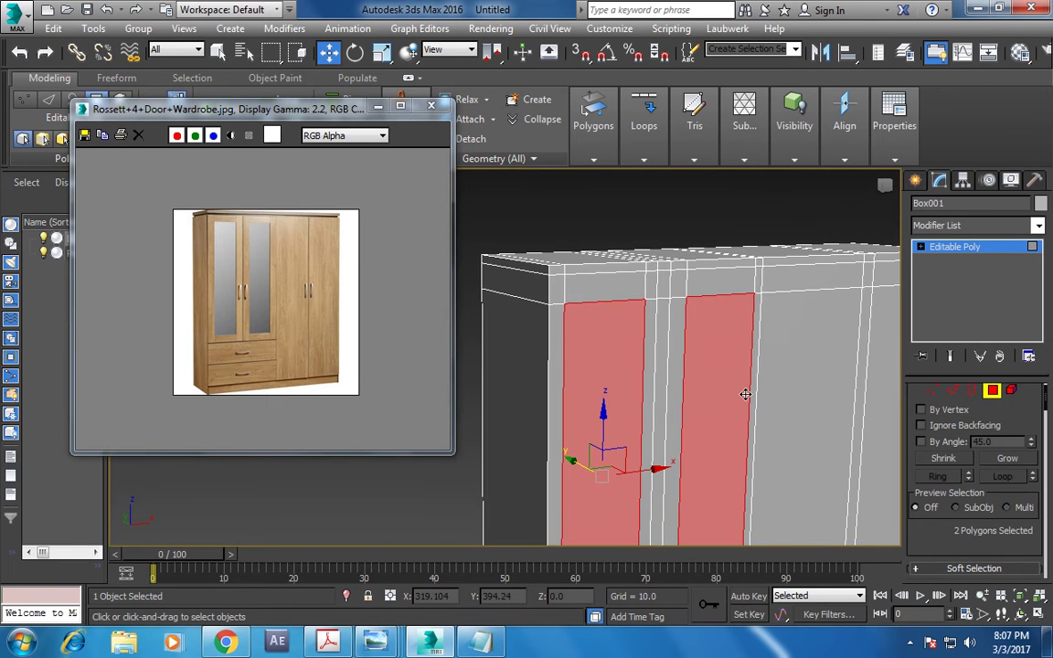
pyautogui.click(836, 370)
# Step: Switch to Edge mode and pick Swift Loop from the Edges flyout
pyautogui.press('2')
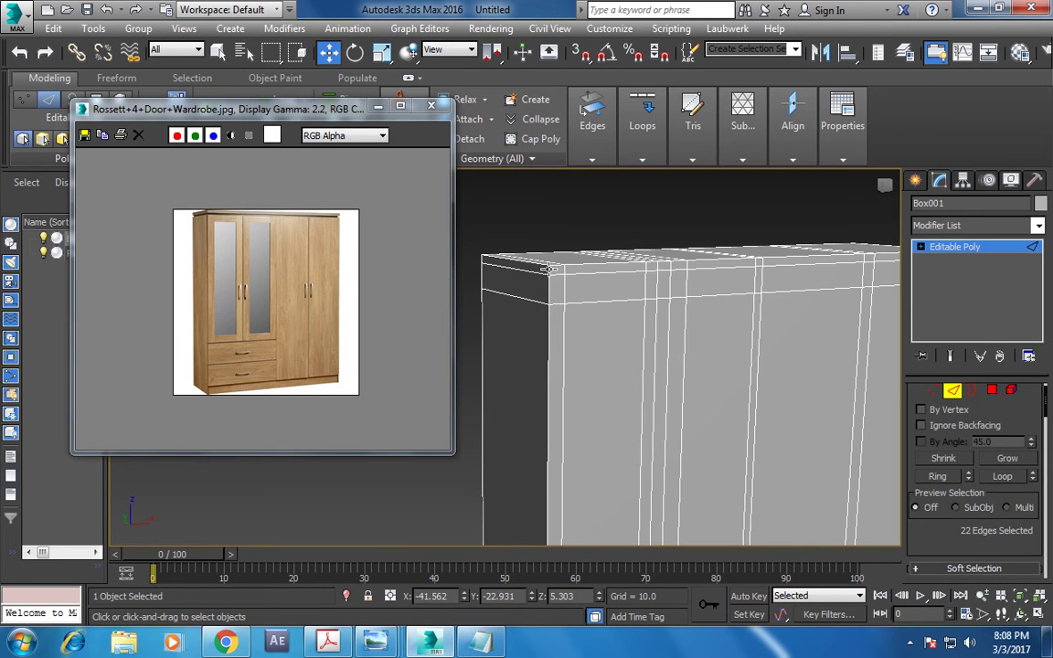
pyautogui.keyDown('alt'); pyautogui.moveTo(699, 341); pyautogui.dragTo(655, 331, button='middle'); pyautogui.keyUp('alt')
pyautogui.click(592, 117)
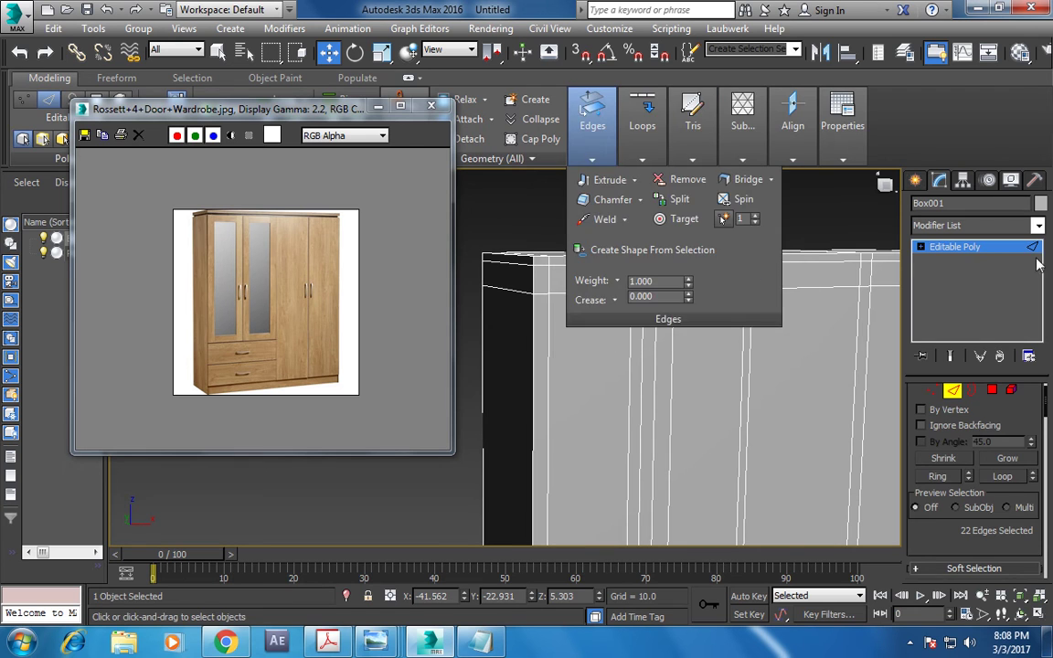
pyautogui.click(585, 99)
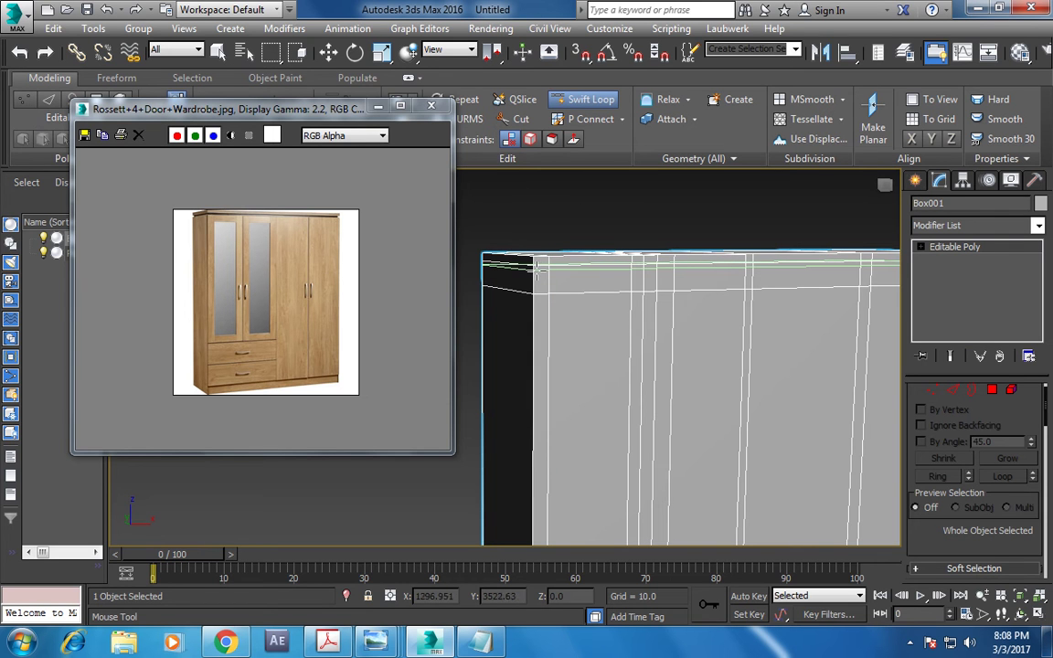
# Step: Select the new top edge loop and convert it to the top strip's faces
pyautogui.rightClick(539, 279)
pyautogui.scroll(-2, 585, 287)
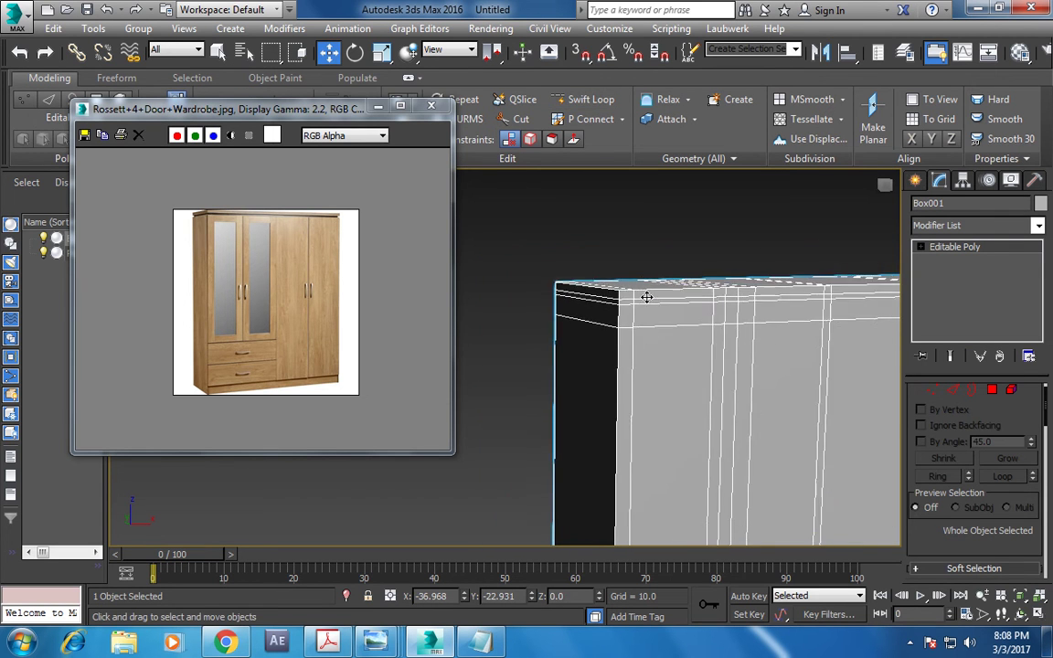
pyautogui.scroll(2, 652, 300)
pyautogui.scroll(2, 651, 299)
pyautogui.click(955, 391)
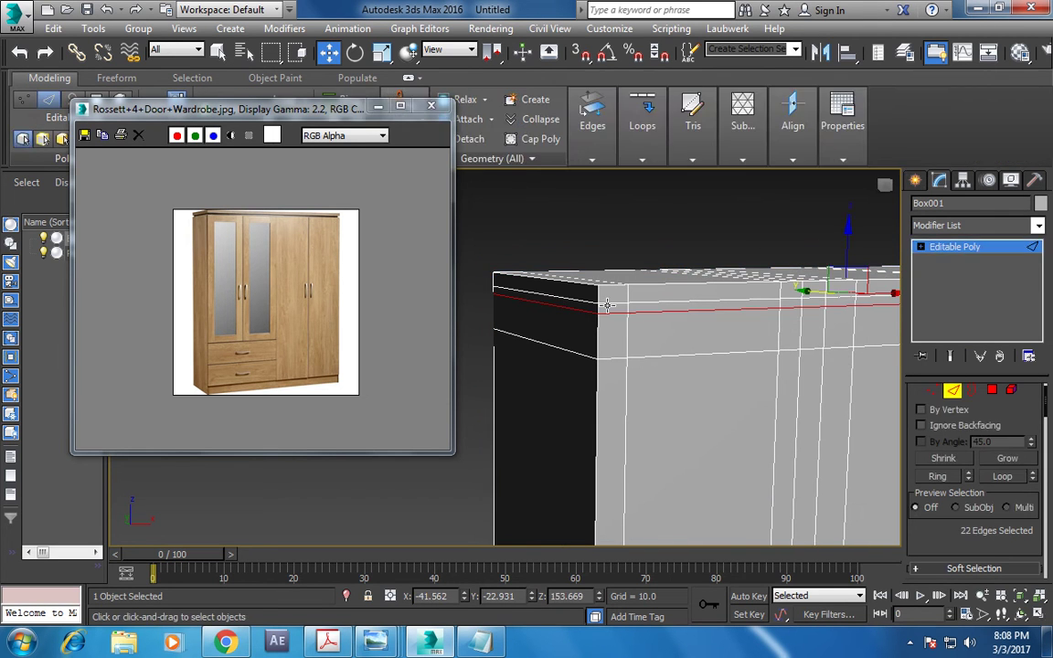
pyautogui.click(597, 296)
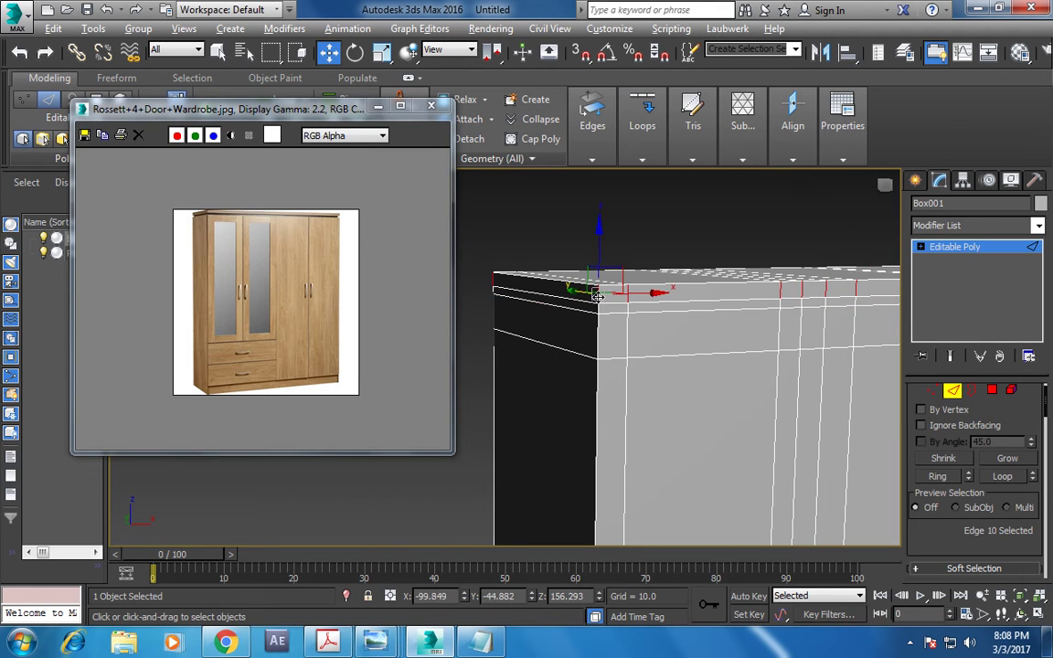
pyautogui.press('4')
# Step: Extrude the top strip faces along Local Normal with a height of about 5
pyautogui.scroll(-1, 801, 319)
pyautogui.scroll(-1, 801, 319)
pyautogui.scroll(-2, 961, 530)
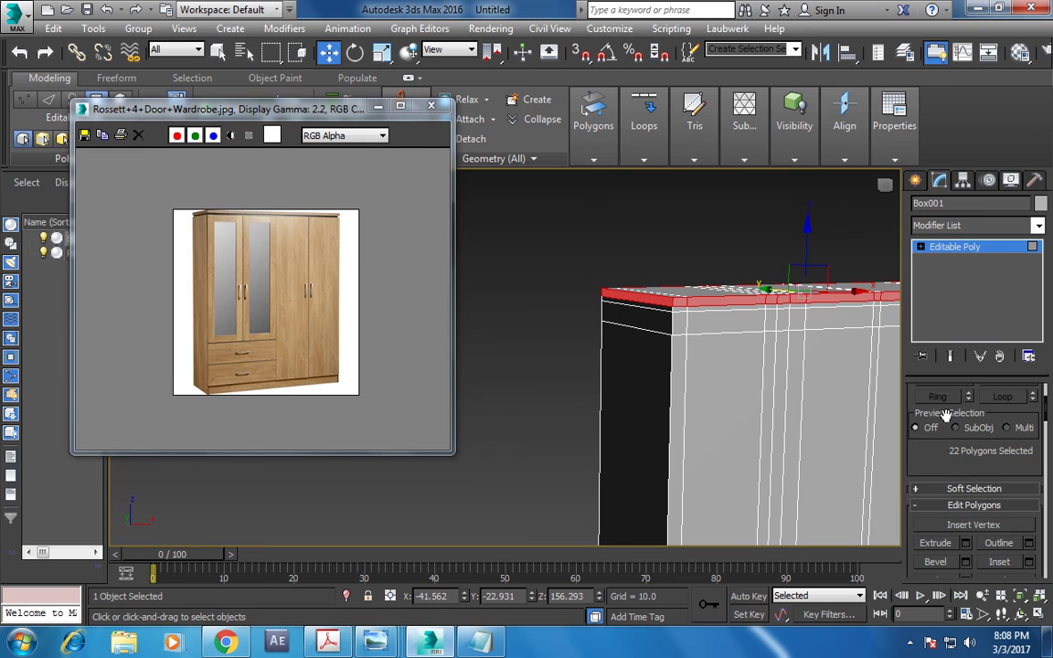
pyautogui.click(964, 541)
pyautogui.click(518, 365)
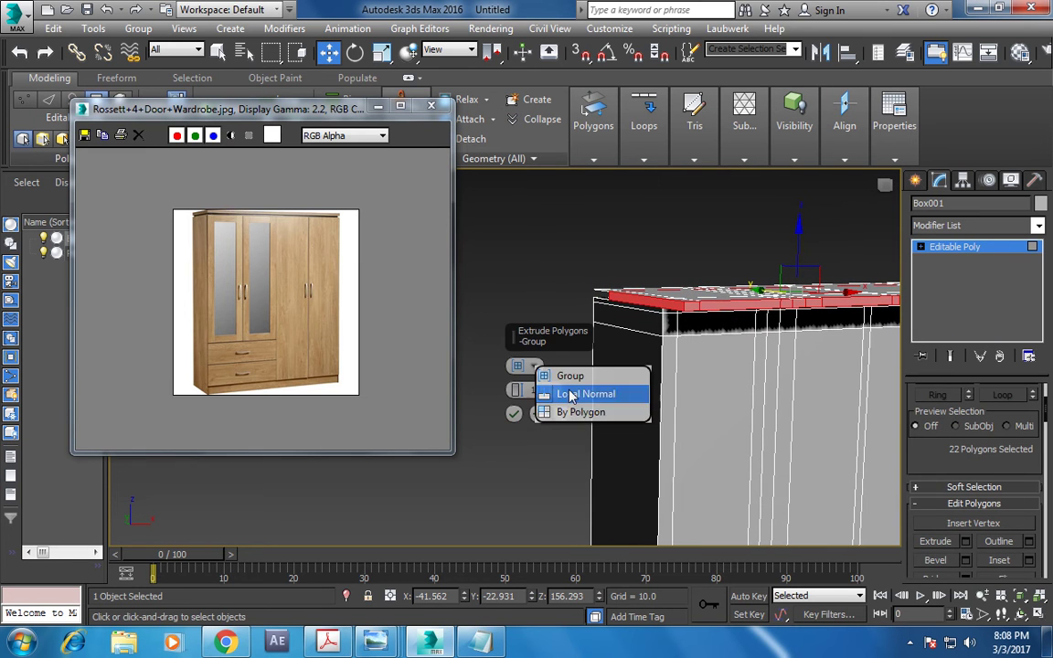
pyautogui.click(571, 394)
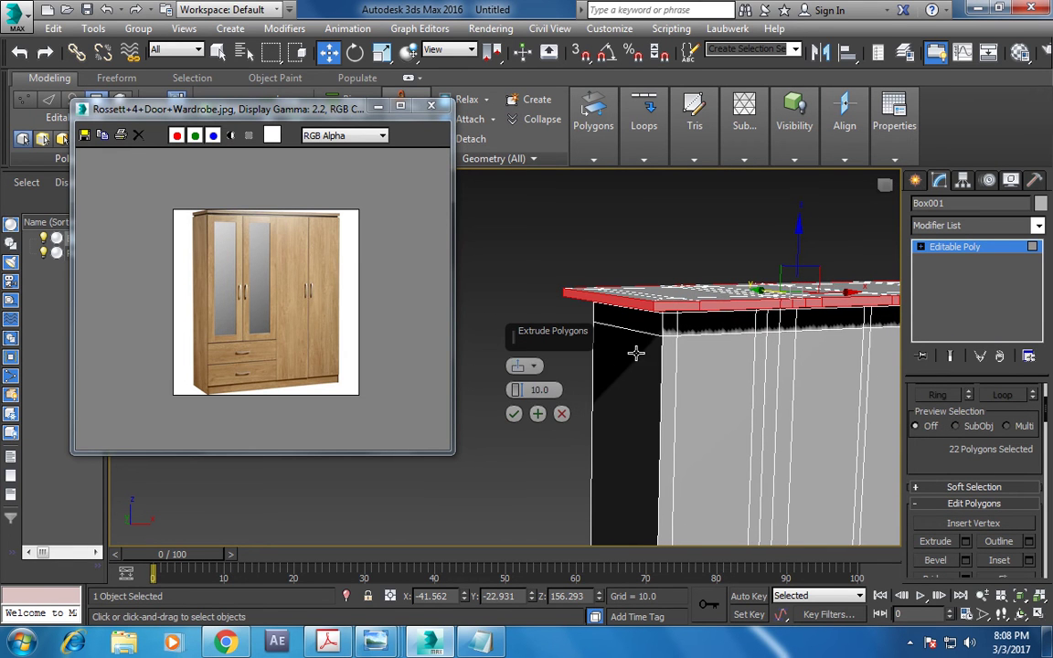
pyautogui.moveTo(516, 390); pyautogui.dragTo(517, 402)
pyautogui.click(514, 415)
pyautogui.moveTo(548, 384)
pyautogui.keyDown('alt'); pyautogui.mouseDown(button='middle')
pyautogui.moveTo(686, 312)
pyautogui.moveTo(677, 318)
pyautogui.mouseUp(button='middle'); pyautogui.keyUp('alt')
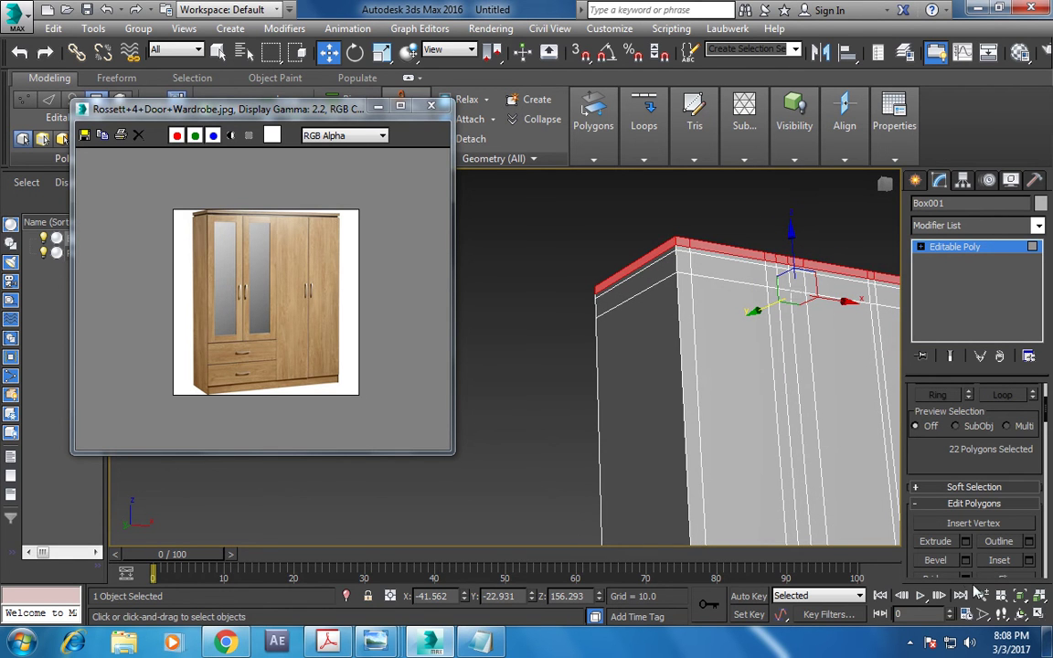
# Step: Extrude the top strip faces a second time to finish the projecting cornice
pyautogui.click(966, 541)
pyautogui.moveTo(516, 390); pyautogui.dragTo(527, 402)
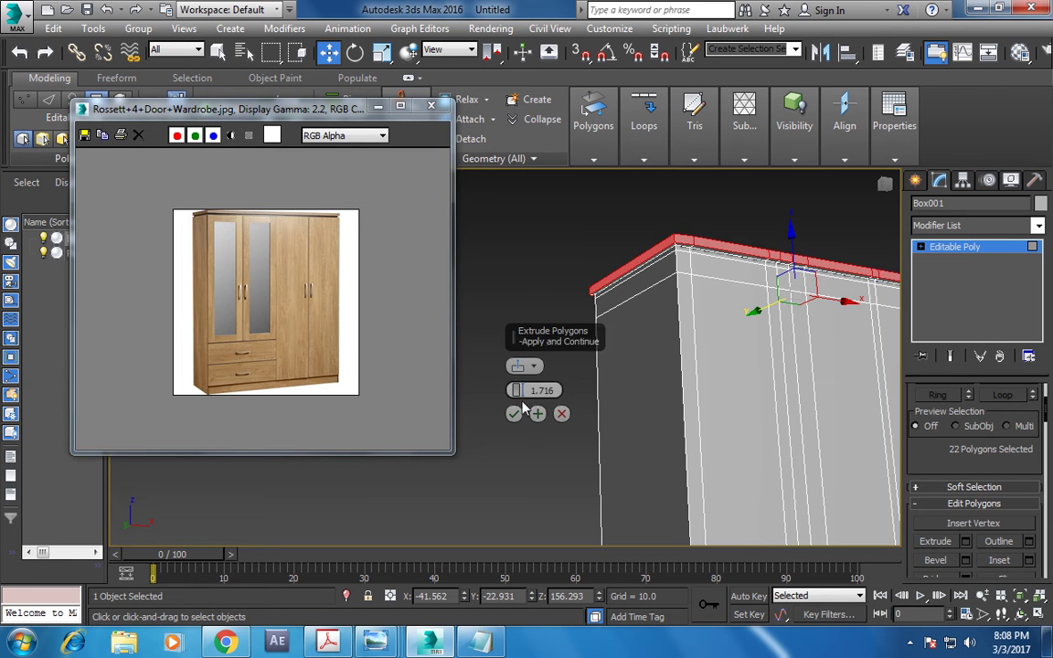
pyautogui.click(514, 413)
pyautogui.click(566, 428)
pyautogui.moveTo(566, 428)
pyautogui.keyDown('alt'); pyautogui.mouseDown(button='middle')
pyautogui.moveTo(629, 357)
pyautogui.moveTo(616, 404)
pyautogui.mouseUp(button='middle'); pyautogui.keyUp('alt')
pyautogui.scroll(3, 629, 365)
# Step: Select the two left door panel faces and inset them
pyautogui.click(615, 404)
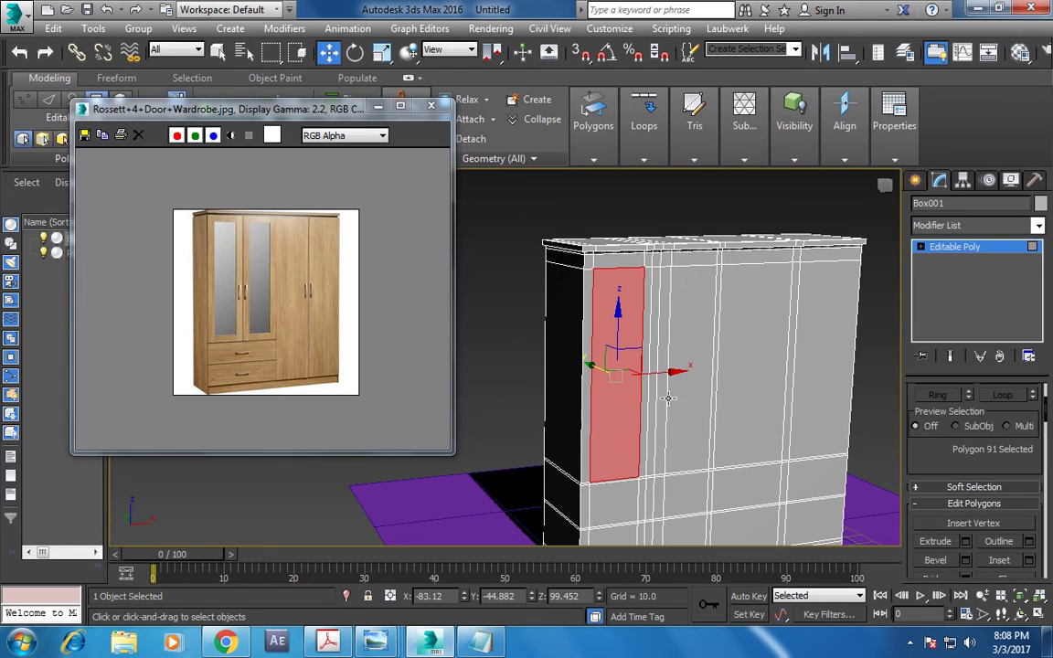
pyautogui.keyDown('ctrl'); pyautogui.click(683, 403); pyautogui.keyUp('ctrl')
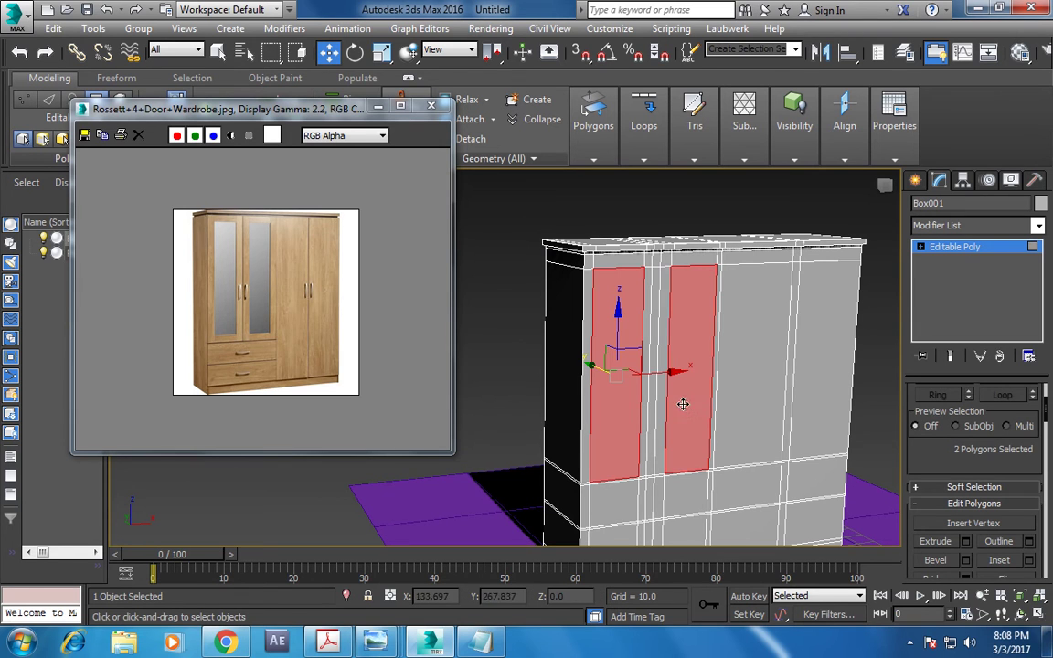
pyautogui.click(1027, 560)
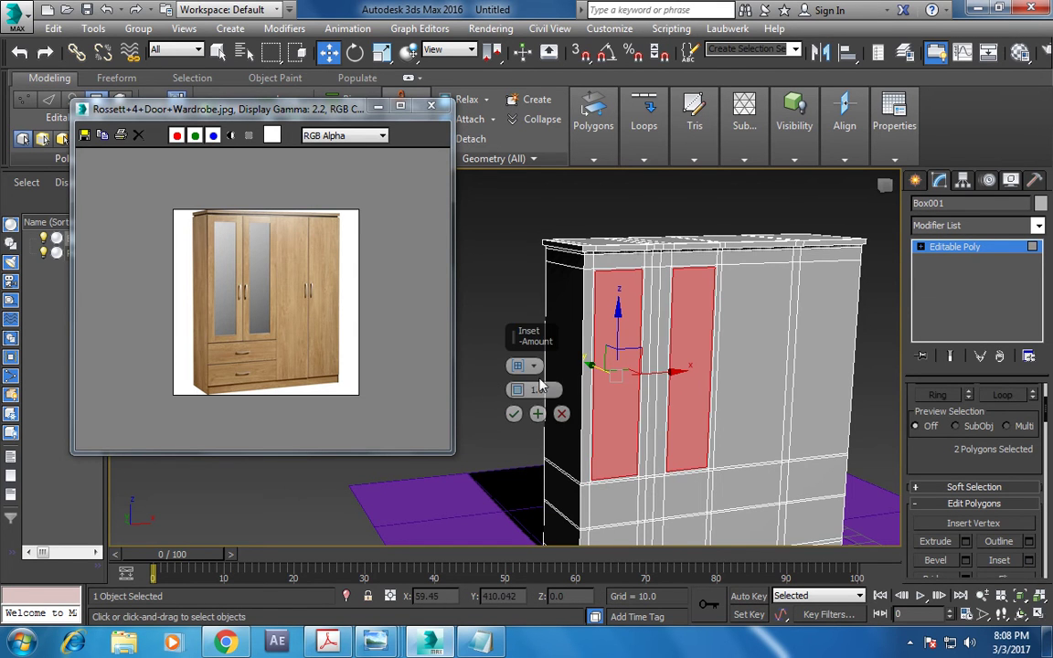
pyautogui.click(513, 415)
pyautogui.scroll(1, 676, 384)
pyautogui.scroll(2, 694, 402)
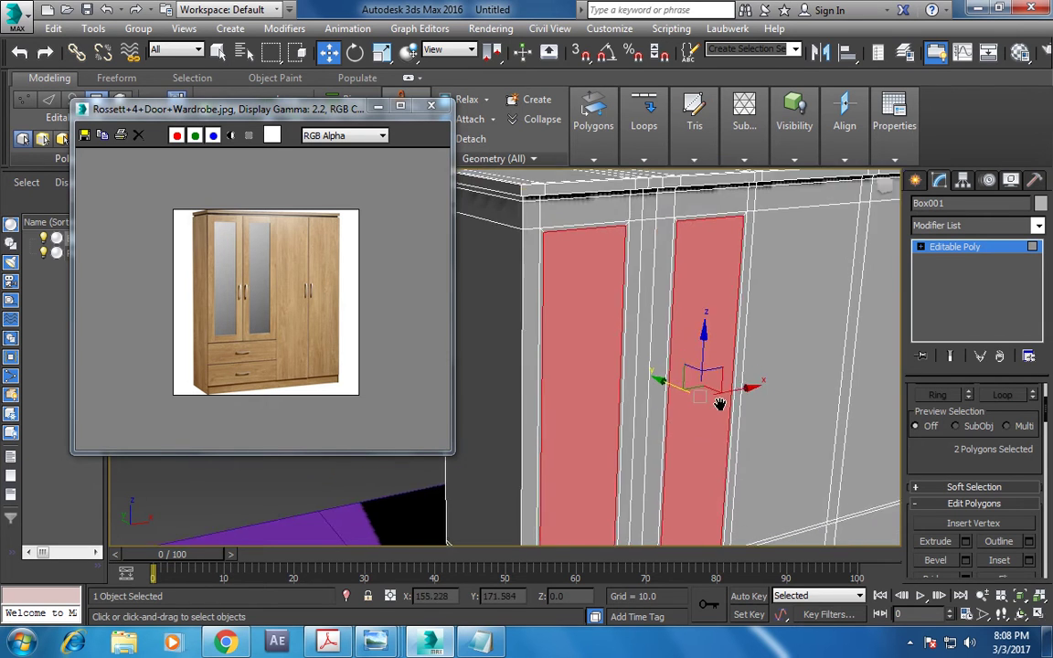
pyautogui.scroll(2, 722, 425)
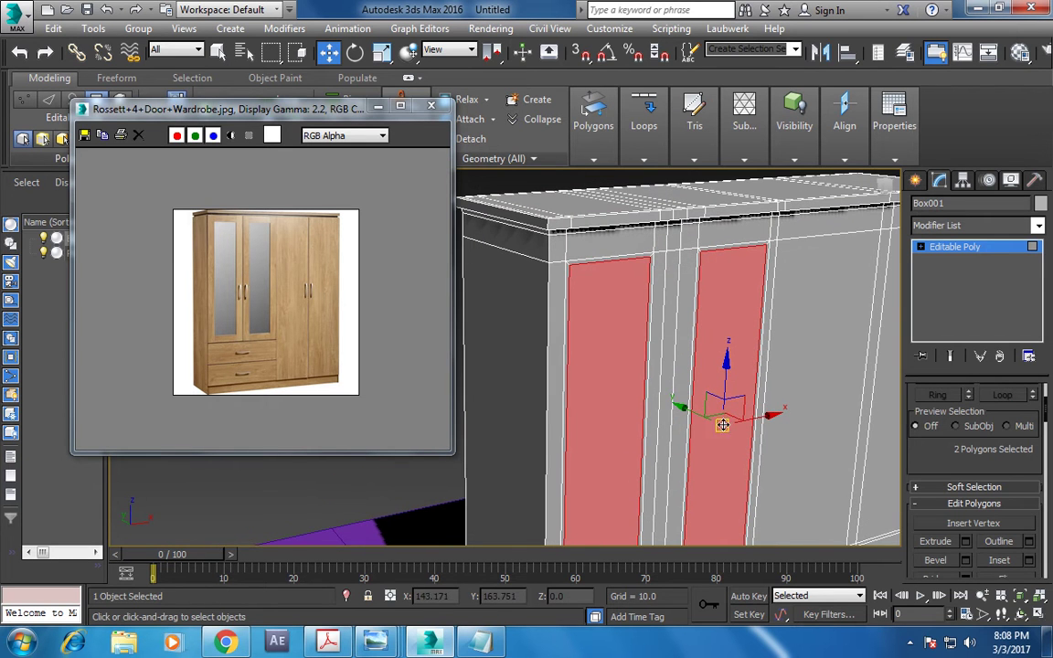
# Step: Bevel the two door panels inward with height -0.183 and outline -1.0
pyautogui.click(965, 560)
pyautogui.moveTo(516, 391); pyautogui.dragTo(538, 446)
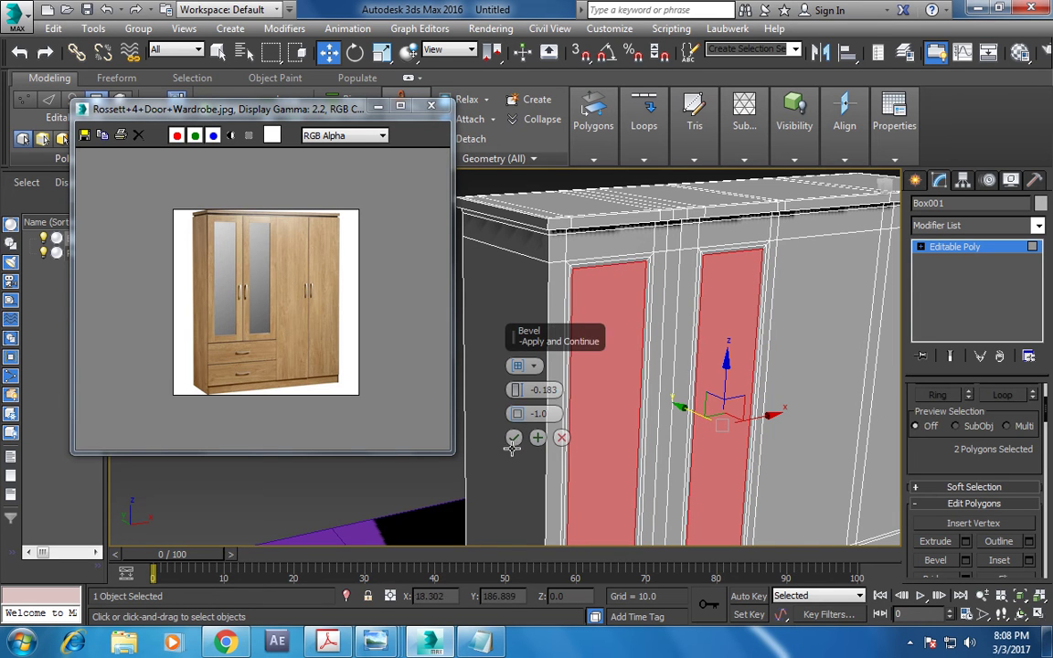
pyautogui.click(513, 437)
pyautogui.click(335, 478)
pyautogui.keyDown('alt'); pyautogui.moveTo(335, 478); pyautogui.dragTo(676, 363, button='middle'); pyautogui.keyUp('alt')
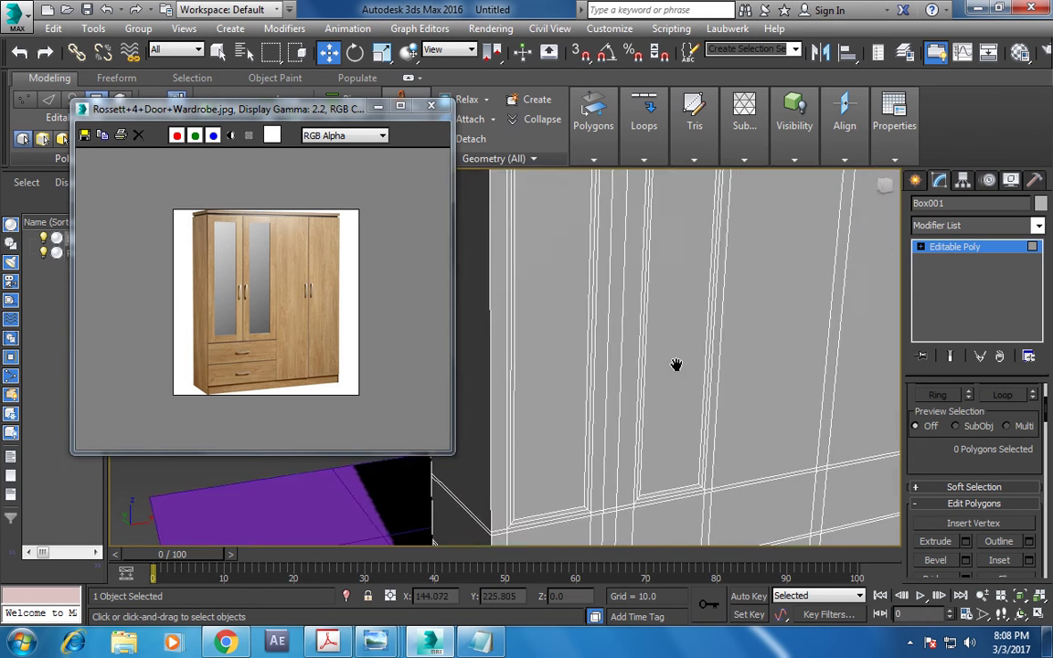
pyautogui.scroll(-3, 709, 383)
pyautogui.click(705, 400)
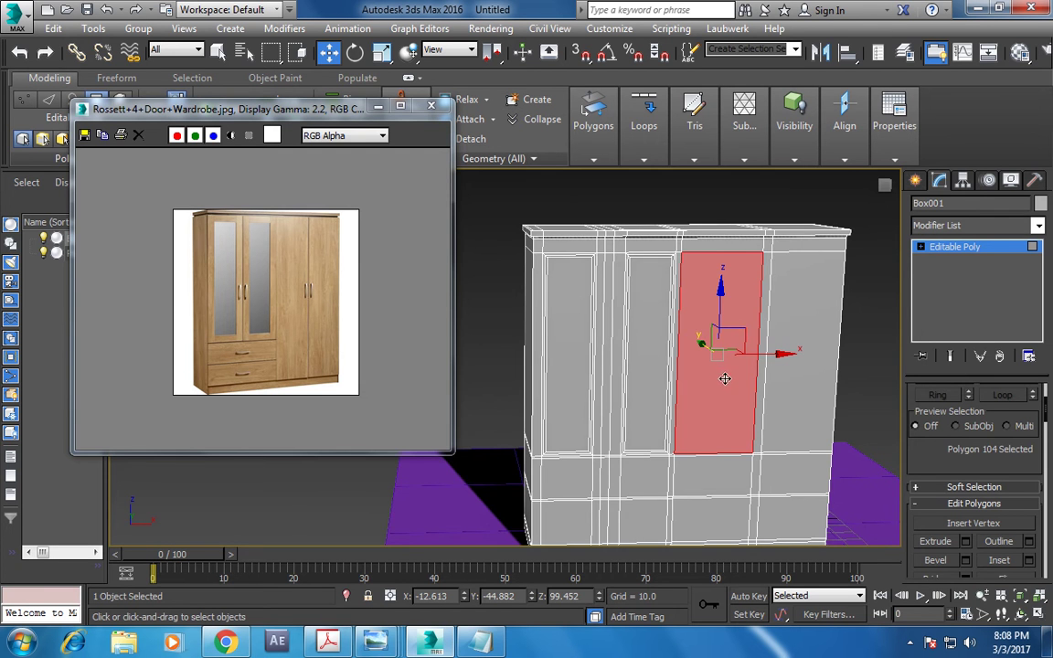
# Step: Select the five adjacent lower-front faces that form the drawer strip beneath the doors
pyautogui.moveTo(725, 378); pyautogui.dragTo(758, 329, button='middle')
pyautogui.scroll(2, 698, 418)
pyautogui.scroll(3, 669, 458)
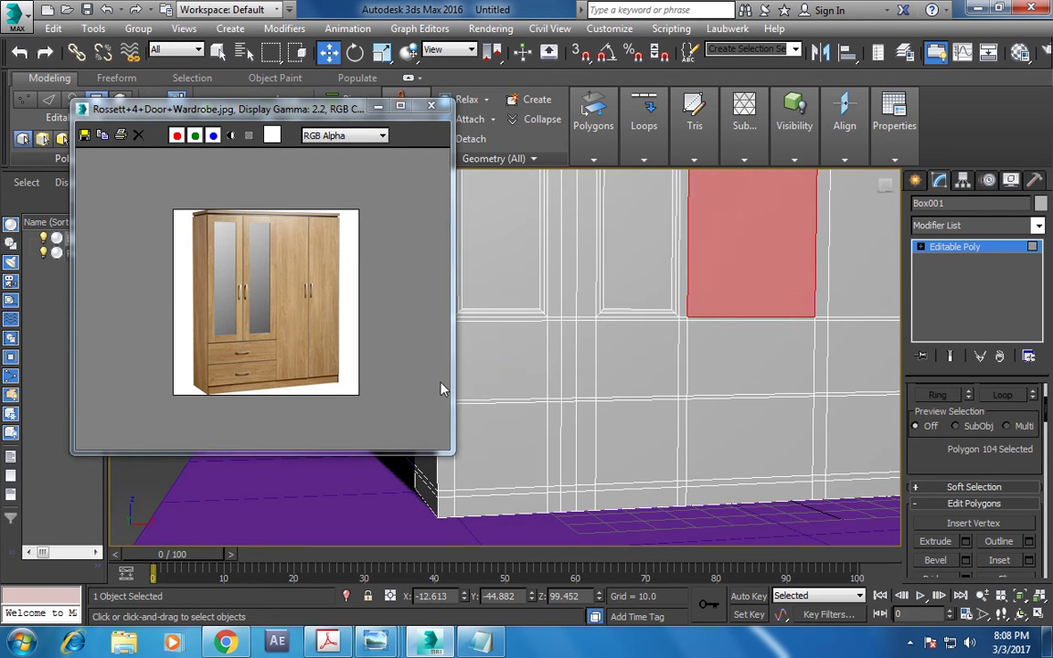
pyautogui.click(498, 347)
pyautogui.keyDown('alt'); pyautogui.moveTo(498, 347); pyautogui.dragTo(671, 400, button='middle'); pyautogui.keyUp('alt')
pyautogui.keyDown('ctrl'); pyautogui.click(669, 402); pyautogui.keyUp('ctrl')
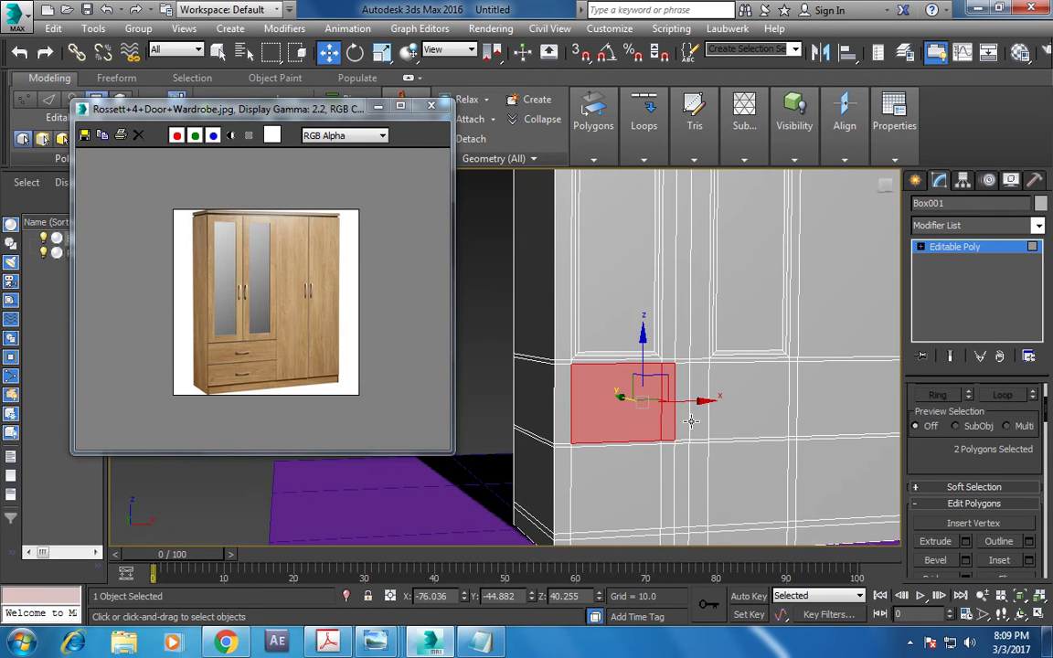
pyautogui.keyDown('ctrl'); pyautogui.click(683, 402); pyautogui.keyUp('ctrl')
pyautogui.keyDown('ctrl'); pyautogui.click(701, 402); pyautogui.keyUp('ctrl')
pyautogui.keyDown('ctrl'); pyautogui.click(741, 421); pyautogui.keyUp('ctrl')
pyautogui.moveTo(741, 421); pyautogui.dragTo(739, 421)
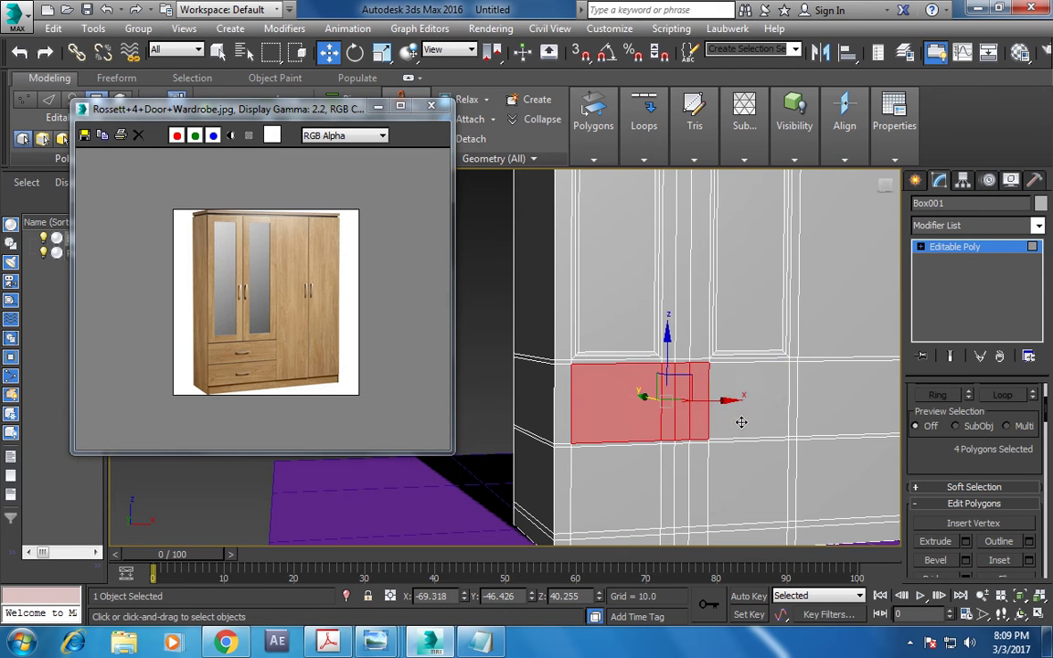
pyautogui.moveTo(760, 418); pyautogui.dragTo(752, 379, button='middle')
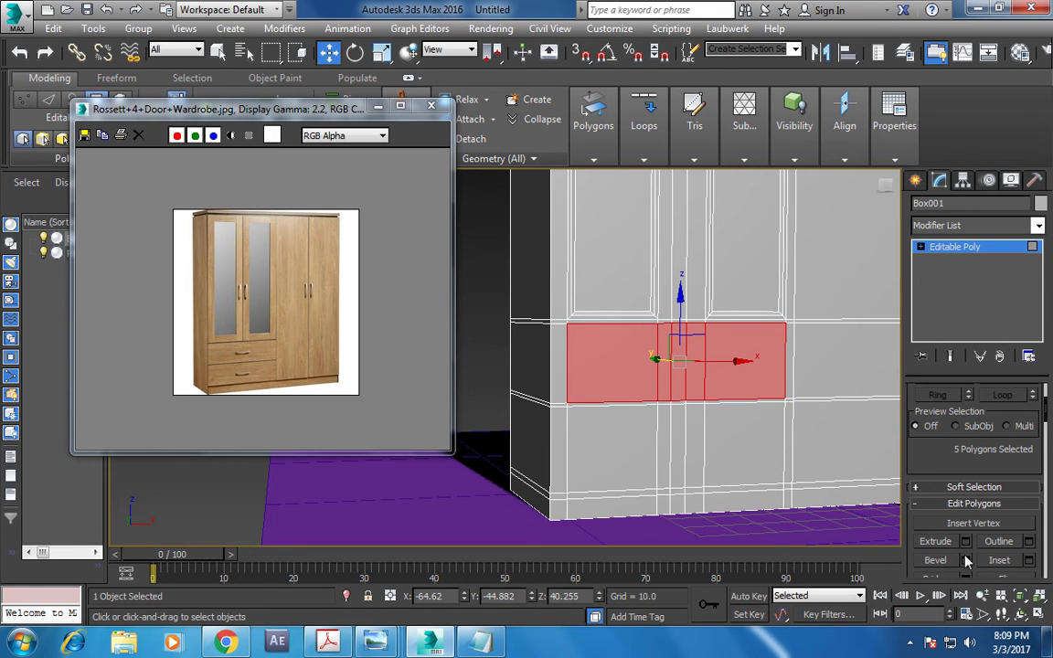
# Step: Inset the five drawer faces, then bevel them outward 0.365 with outline -1.0
pyautogui.click(1029, 560)
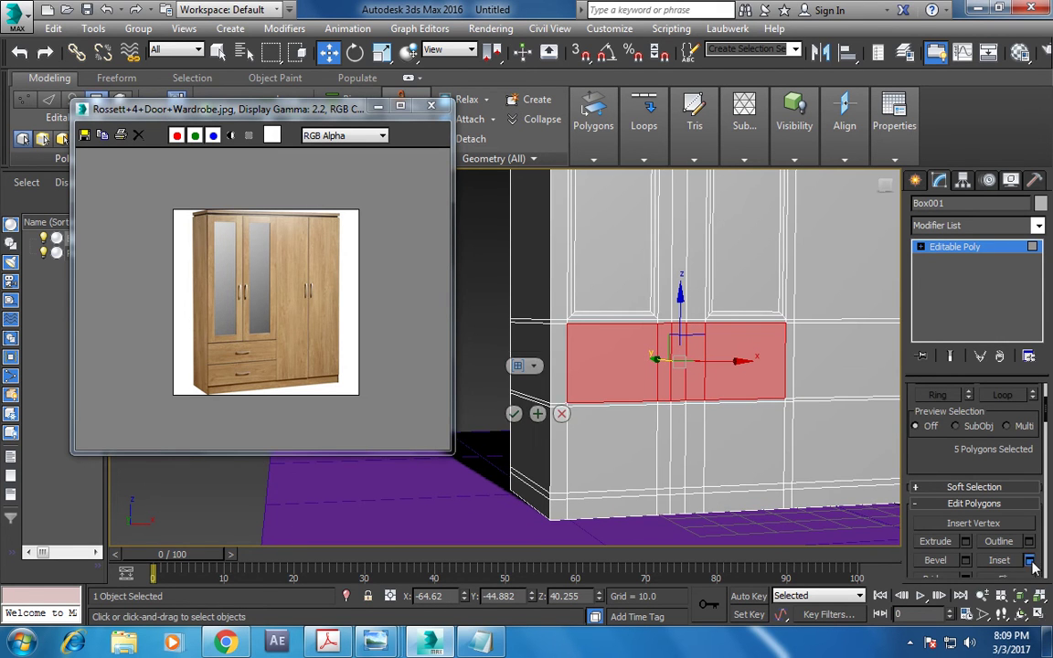
pyautogui.click(515, 415)
pyautogui.click(966, 560)
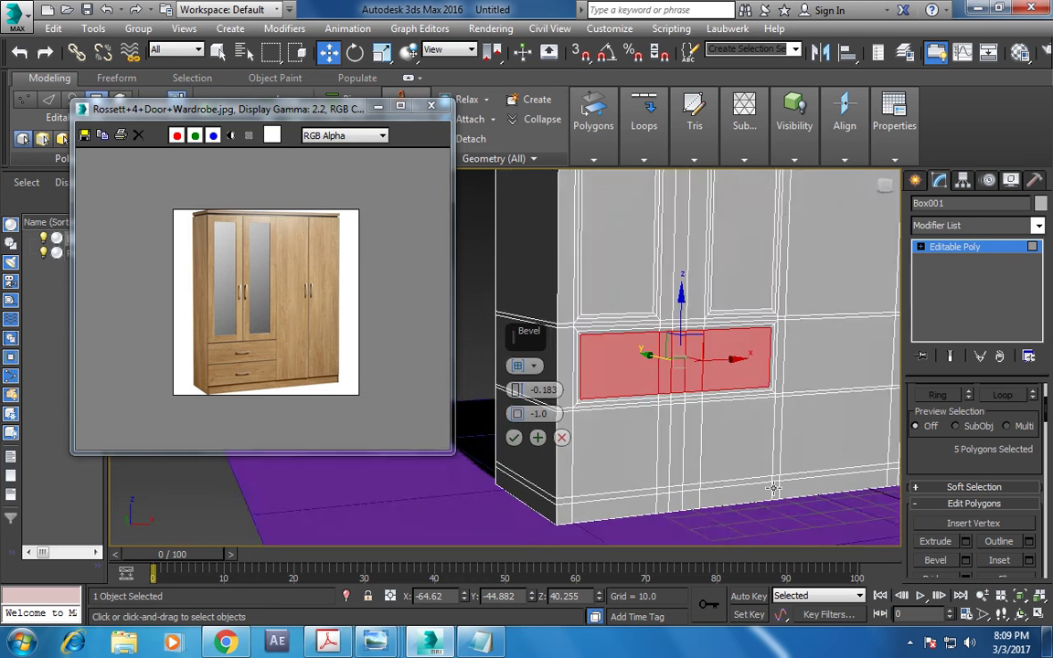
pyautogui.scroll(3, 569, 439)
pyautogui.moveTo(576, 382); pyautogui.dragTo(622, 442, button='middle')
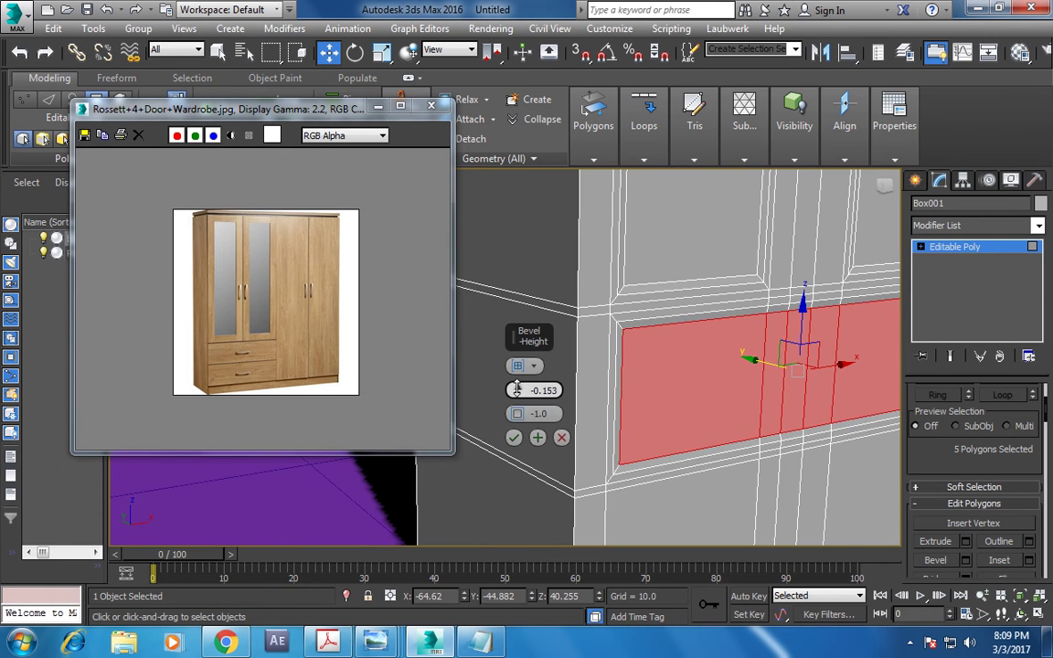
pyautogui.moveTo(516, 391); pyautogui.dragTo(515, 390)
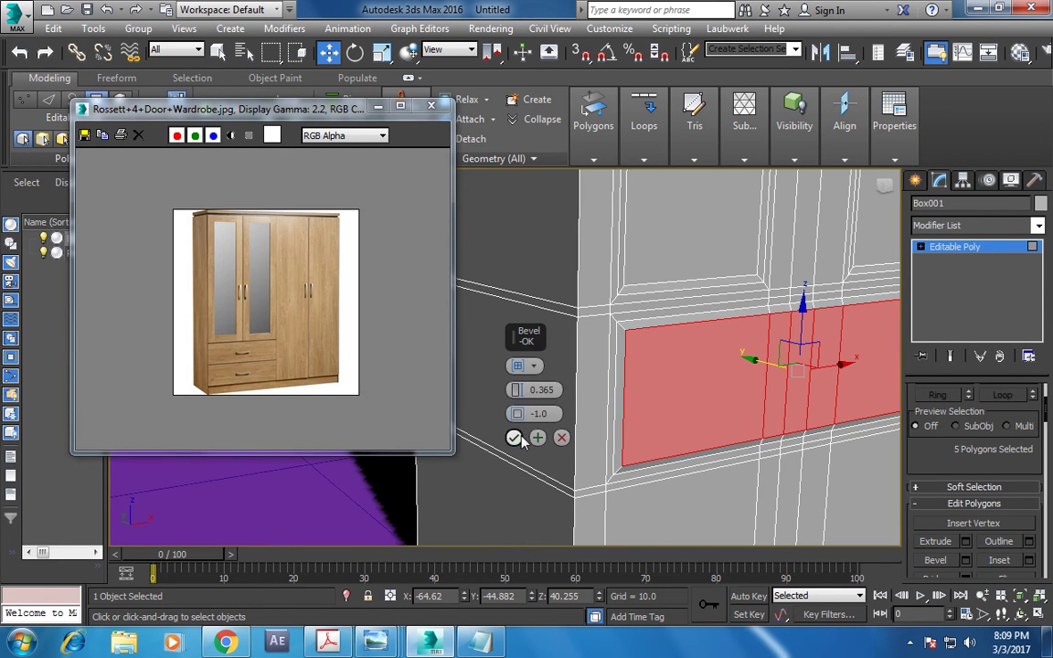
pyautogui.click(514, 438)
pyautogui.scroll(-4, 690, 364)
# Step: Select the lower-left front polygon and maximize the Front view in wireframe
pyautogui.click(690, 363)
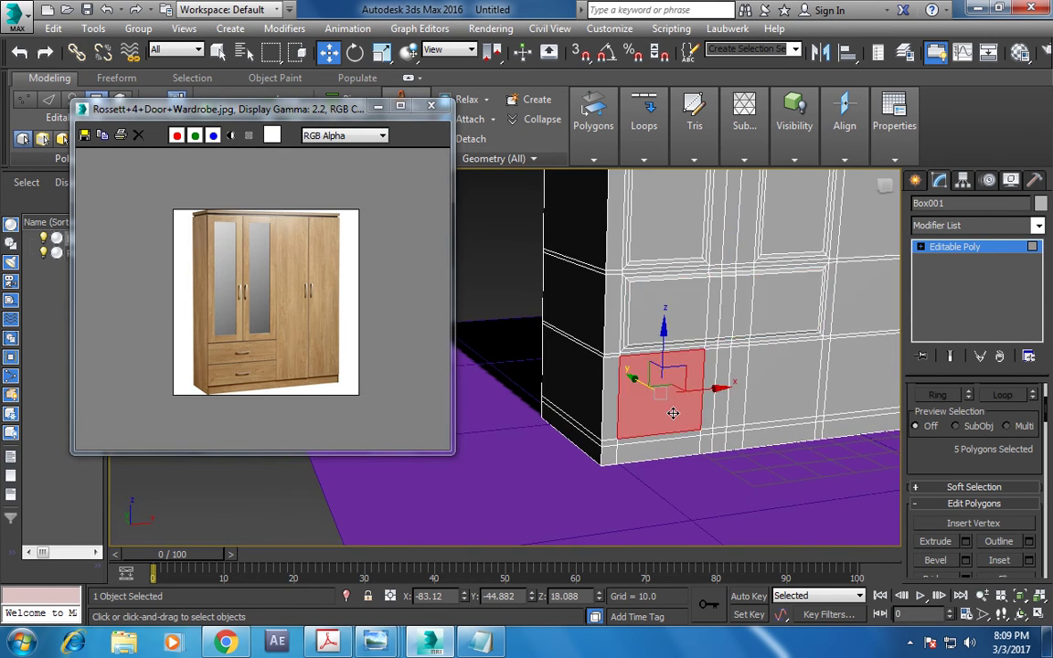
pyautogui.moveTo(676, 402)
pyautogui.keyDown('alt'); pyautogui.mouseDown(button='middle')
pyautogui.moveTo(763, 397)
pyautogui.moveTo(715, 397)
pyautogui.mouseUp(button='middle'); pyautogui.keyUp('alt')
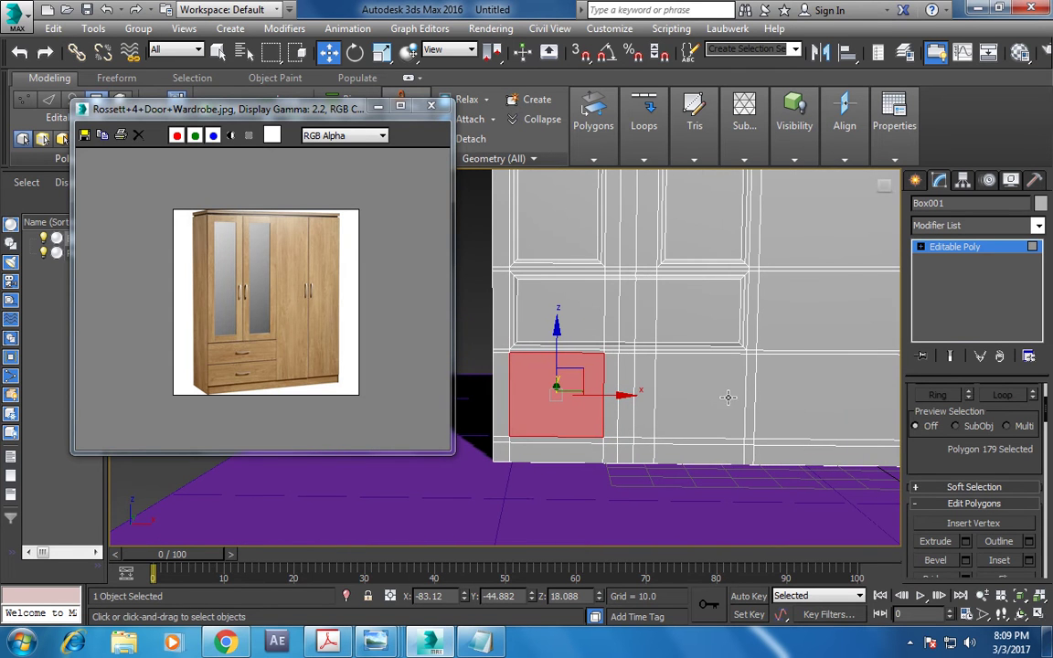
pyautogui.click(757, 151)
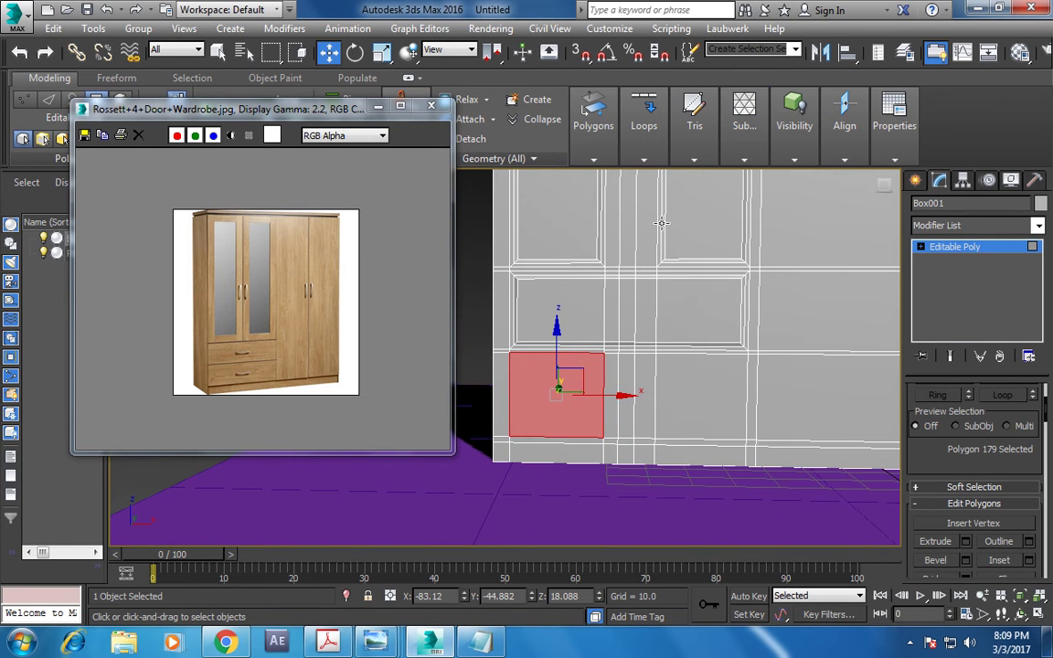
pyautogui.hotkey('alt', 'w')
pyautogui.middleClick(729, 271)
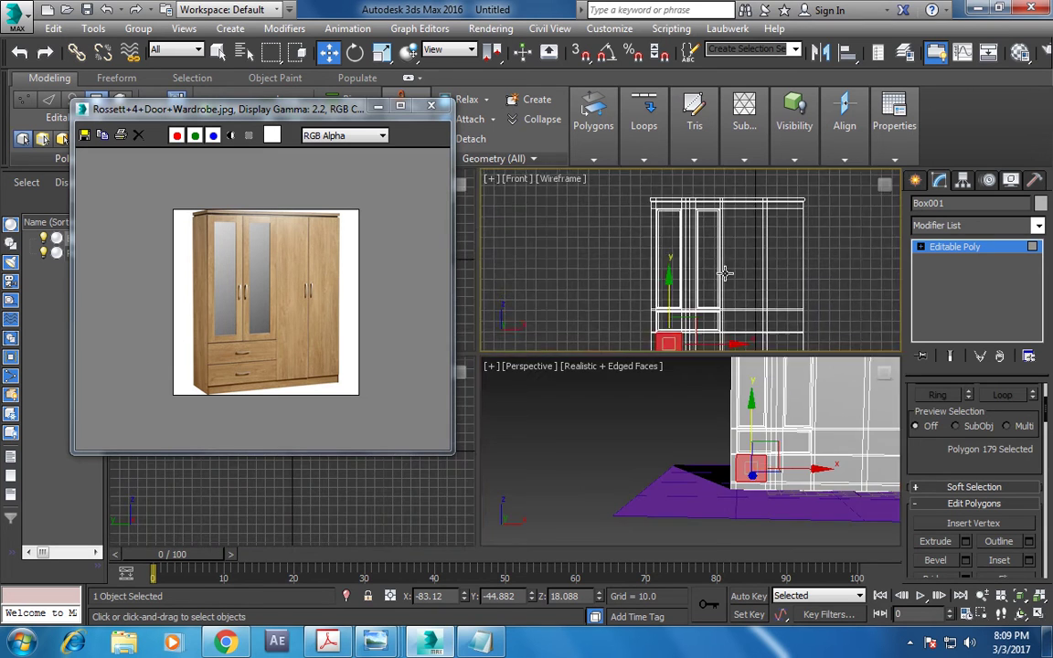
pyautogui.hotkey('alt', 'w')
# Step: At Vertex level, lower the horizontal vertex row about 1.727 units, then return to Polygon level
pyautogui.press('1')
pyautogui.moveTo(716, 357); pyautogui.dragTo(742, 418, button='middle')
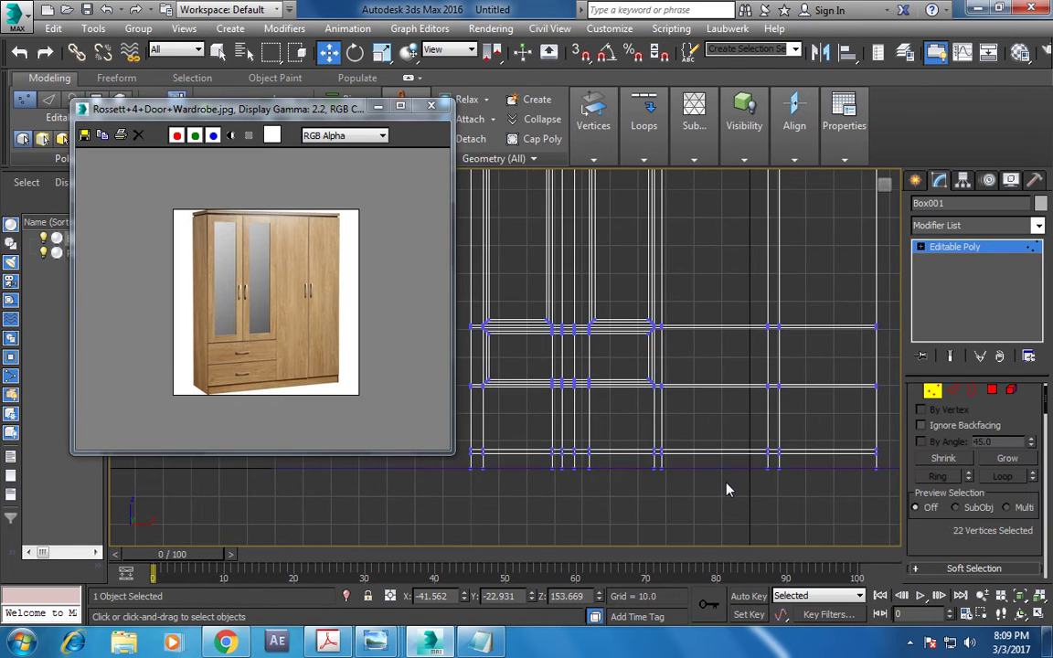
pyautogui.moveTo(715, 437); pyautogui.dragTo(773, 422)
pyautogui.scroll(3, 629, 437)
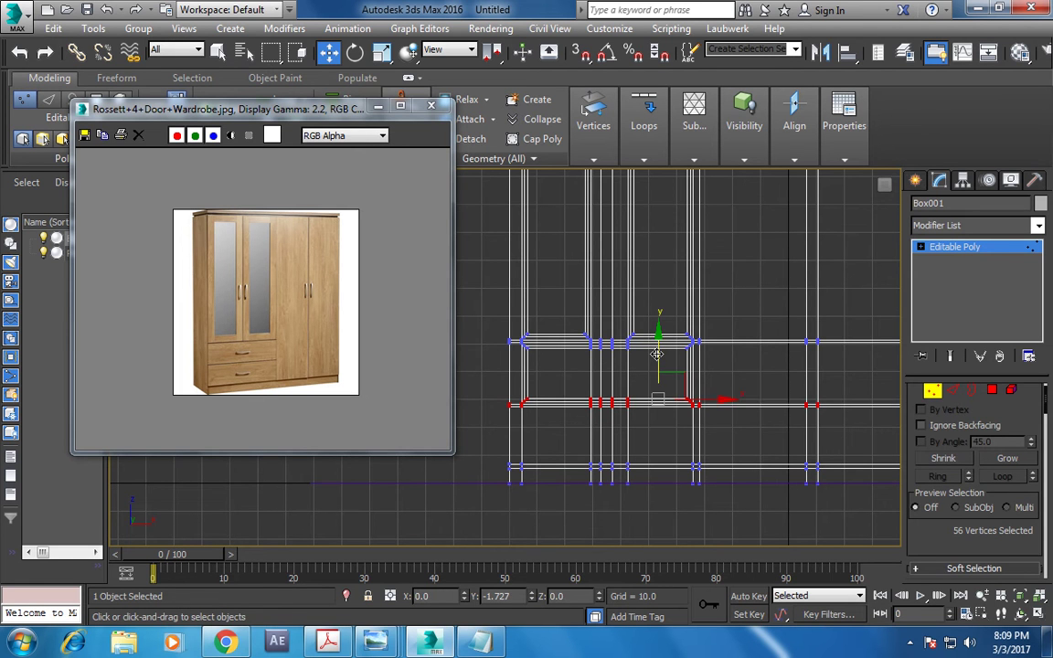
pyautogui.press('4')
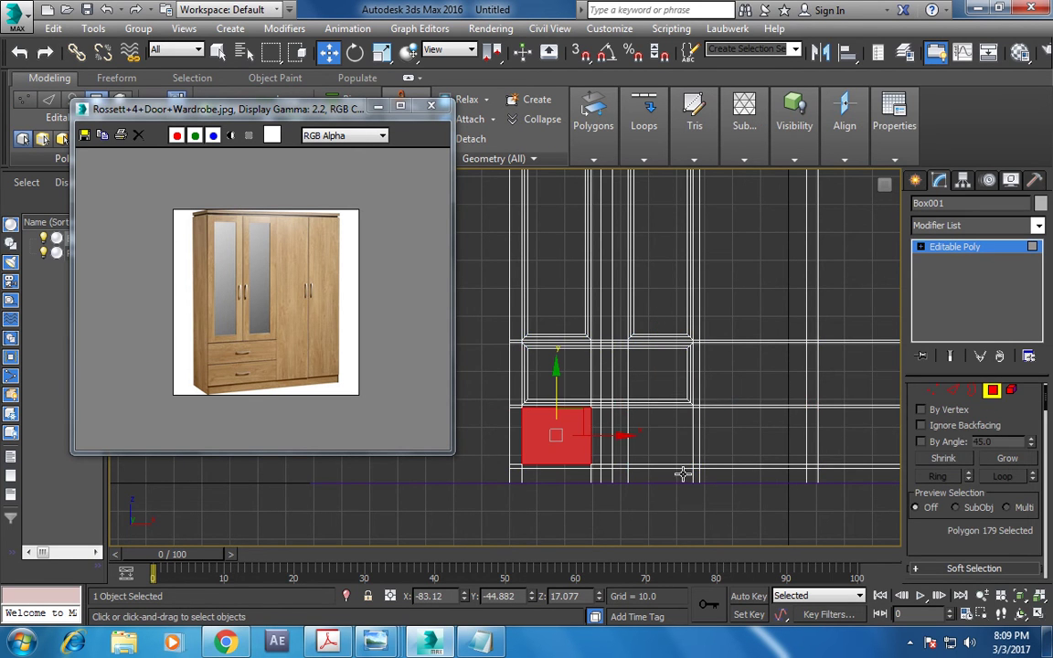
pyautogui.hotkey('alt', 'w')
pyautogui.keyDown('alt'); pyautogui.moveTo(747, 469); pyautogui.dragTo(764, 489, button='middle'); pyautogui.keyUp('alt')
pyautogui.hotkey('alt', 'w')
# Step: Select the strip of lower polygons near the wardrobe's bottom
pyautogui.moveTo(675, 418)
pyautogui.keyDown('alt'); pyautogui.mouseDown(button='middle')
pyautogui.moveTo(685, 429)
pyautogui.moveTo(642, 439)
pyautogui.mouseUp(button='middle'); pyautogui.keyUp('alt')
pyautogui.scroll(2, 622, 430)
pyautogui.scroll(2, 603, 415)
pyautogui.keyDown('ctrl'); pyautogui.click(566, 413); pyautogui.keyUp('ctrl')
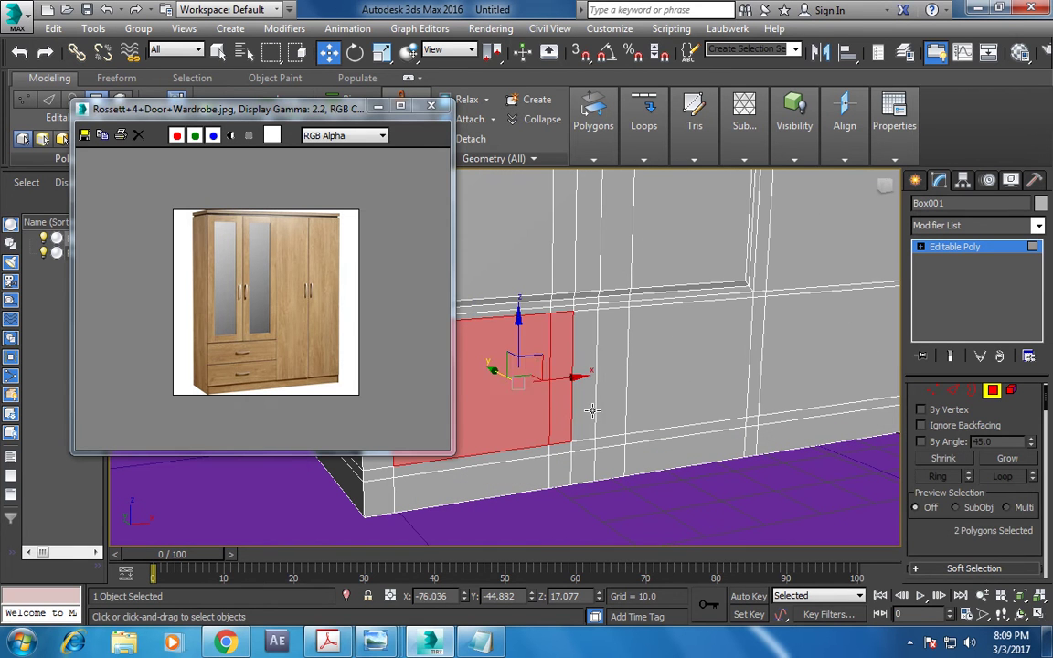
pyautogui.keyDown('ctrl'); pyautogui.click(585, 407); pyautogui.keyUp('ctrl')
pyautogui.keyDown('ctrl'); pyautogui.click(610, 399); pyautogui.keyUp('ctrl')
pyautogui.keyDown('ctrl'); pyautogui.click(652, 401); pyautogui.keyUp('ctrl')
pyautogui.scroll(-3, 1019, 557)
# Step: Inset the lower strip and bevel it outward 0.365 with outline -1.0
pyautogui.click(1026, 545)
pyautogui.click(512, 413)
pyautogui.click(965, 543)
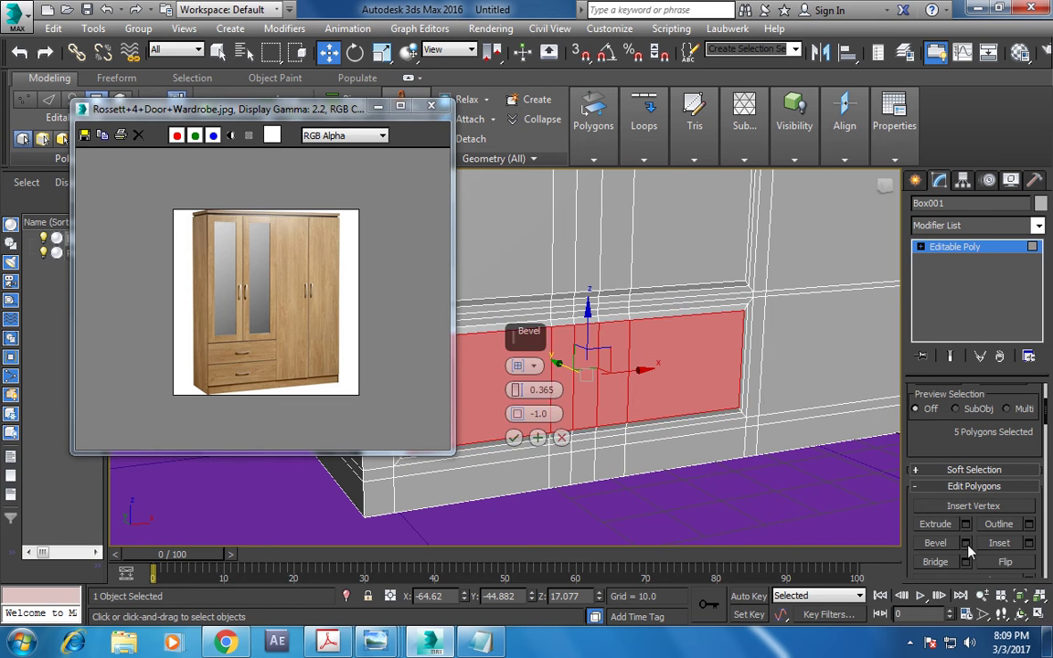
pyautogui.click(515, 435)
pyautogui.click(740, 525)
pyautogui.moveTo(741, 525)
pyautogui.keyDown('alt'); pyautogui.mouseDown(button='middle')
pyautogui.moveTo(797, 459)
pyautogui.moveTo(747, 418)
pyautogui.moveTo(798, 371)
pyautogui.moveTo(798, 435)
pyautogui.moveTo(785, 392)
pyautogui.moveTo(803, 373)
pyautogui.mouseUp(button='middle'); pyautogui.keyUp('alt')
pyautogui.scroll(-2, 804, 373)
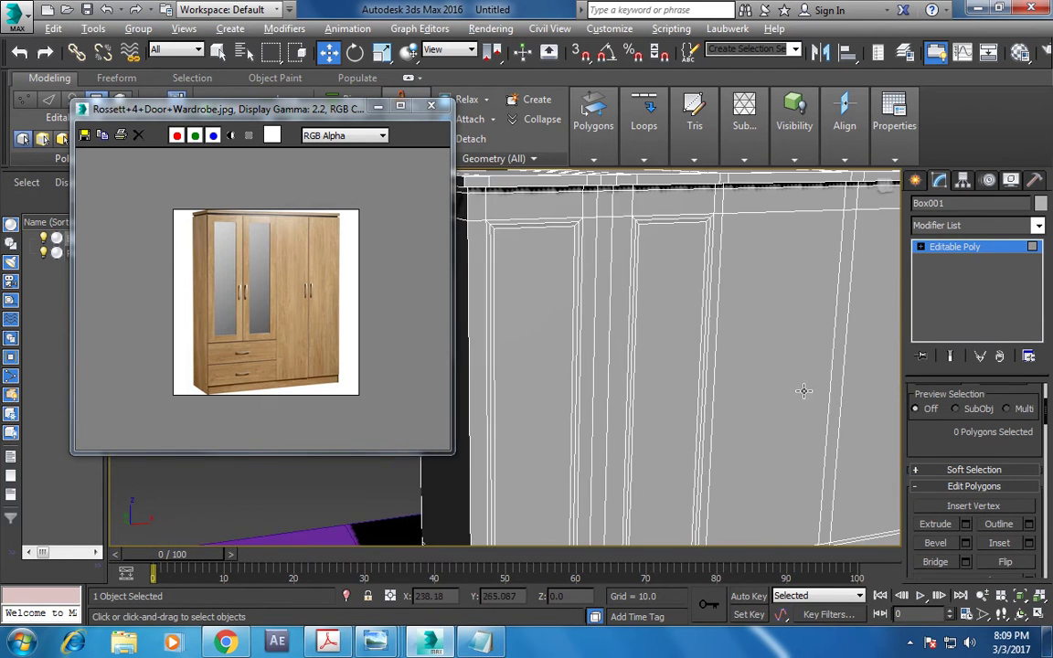
pyautogui.scroll(-1, 778, 394)
pyautogui.scroll(-3, 786, 415)
pyautogui.scroll(-2, 763, 423)
# Step: Select four panels on the wardrobe's right side
pyautogui.moveTo(736, 368)
pyautogui.keyDown('alt'); pyautogui.mouseDown(button='middle')
pyautogui.moveTo(758, 375)
pyautogui.moveTo(738, 381)
pyautogui.moveTo(733, 348)
pyautogui.moveTo(718, 356)
pyautogui.mouseUp(button='middle'); pyautogui.keyUp('alt')
pyautogui.click(708, 352)
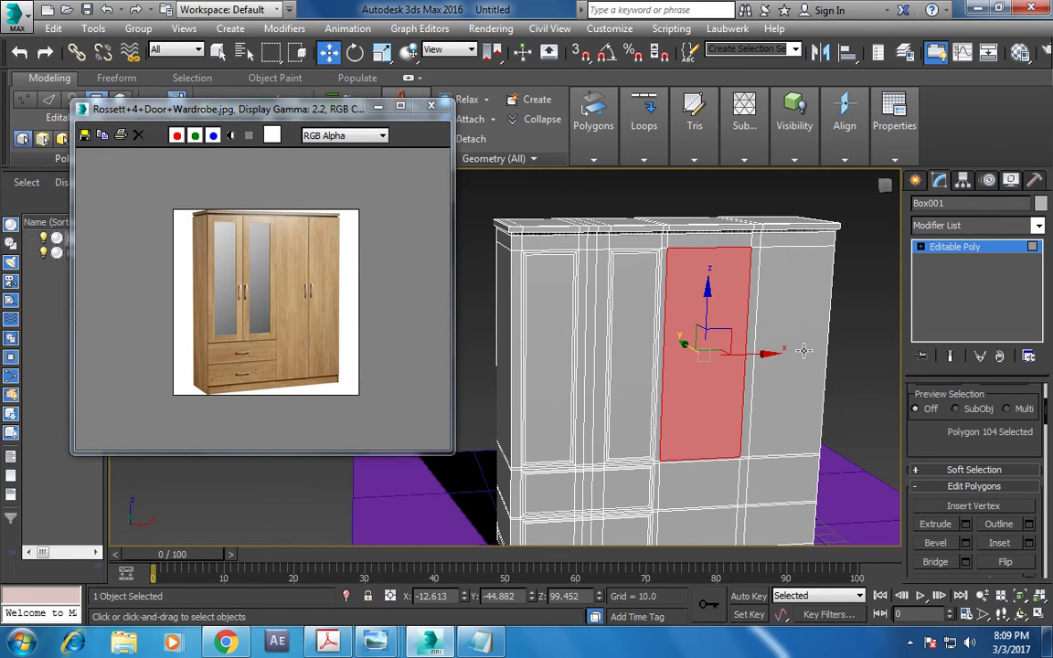
pyautogui.keyDown('ctrl'); pyautogui.click(791, 352); pyautogui.keyUp('ctrl')
pyautogui.keyDown('ctrl'); pyautogui.click(699, 484); pyautogui.keyUp('ctrl')
pyautogui.keyDown('ctrl'); pyautogui.click(755, 487); pyautogui.keyUp('ctrl')
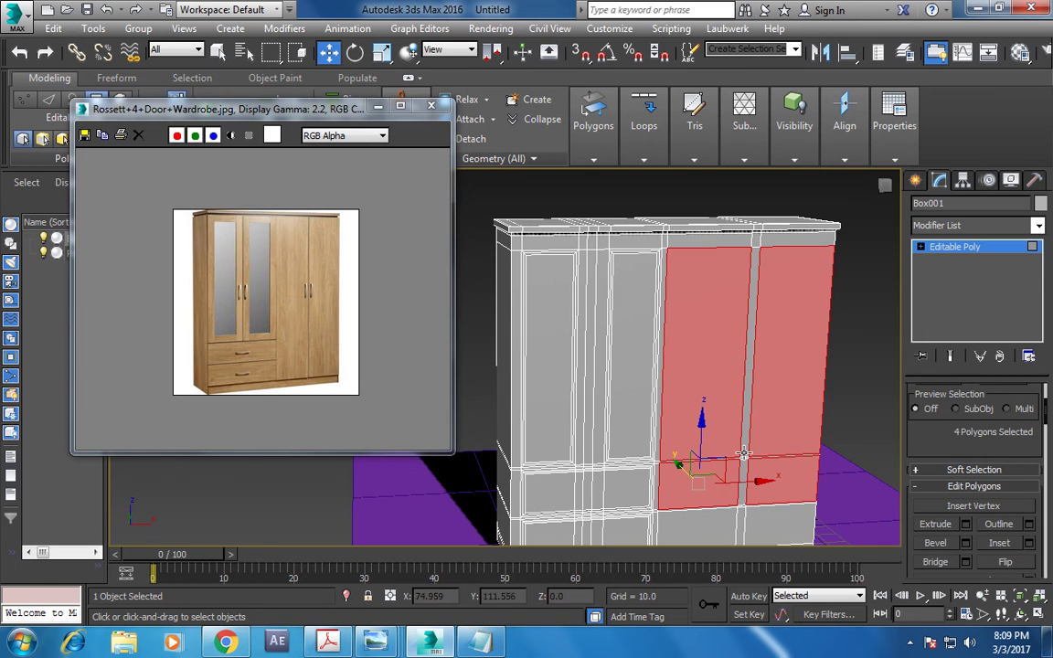
pyautogui.moveTo(742, 459); pyautogui.dragTo(736, 408, button='middle')
# Step: Maximize the Front view in wireframe and switch to Vertex level
pyautogui.press('f')
pyautogui.press('z')
pyautogui.scroll(-3, 748, 369)
pyautogui.press('F3')
pyautogui.click(731, 357)
pyautogui.press('1')
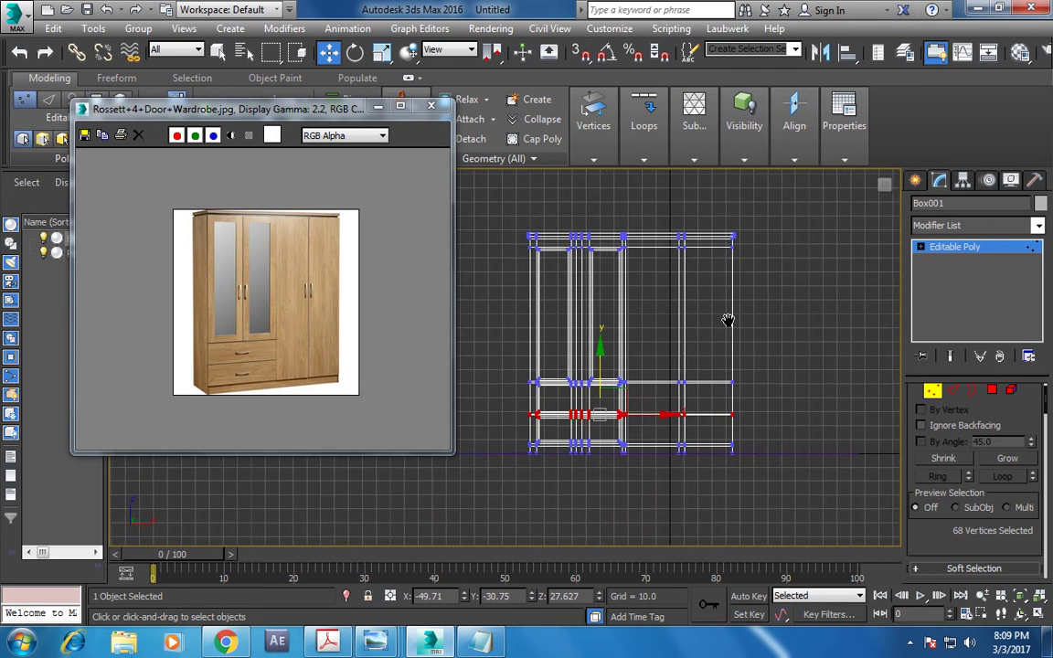
pyautogui.scroll(2, 717, 343)
pyautogui.scroll(-2, 719, 343)
pyautogui.scroll(-1, 676, 293)
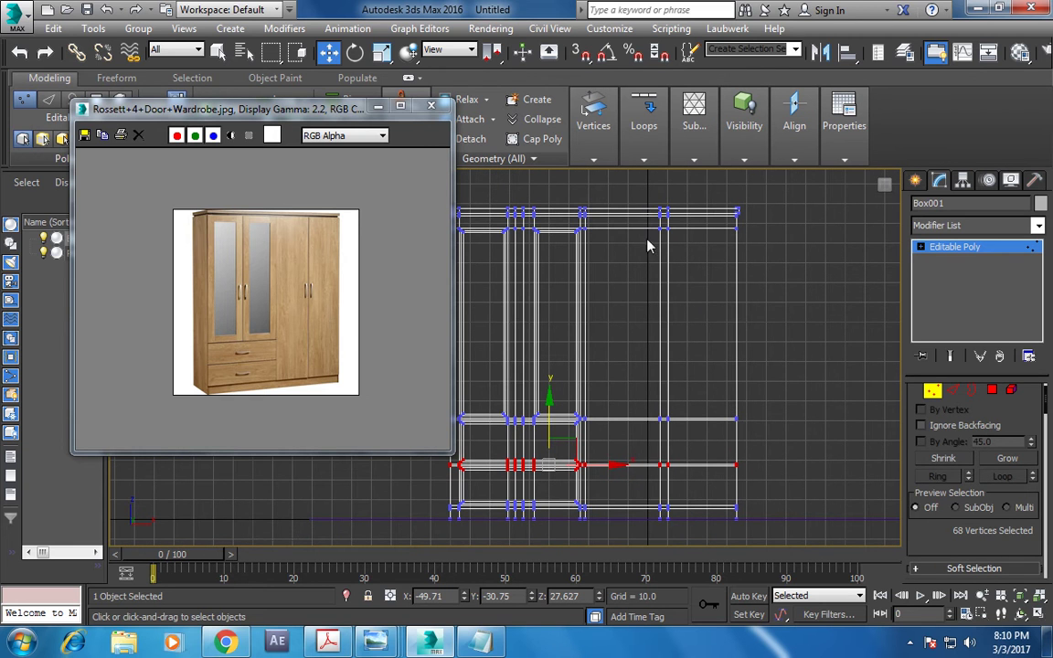
# Step: Box-select the vertex column between the right doors and nudge it along X
pyautogui.moveTo(666, 582); pyautogui.dragTo(665, 582)
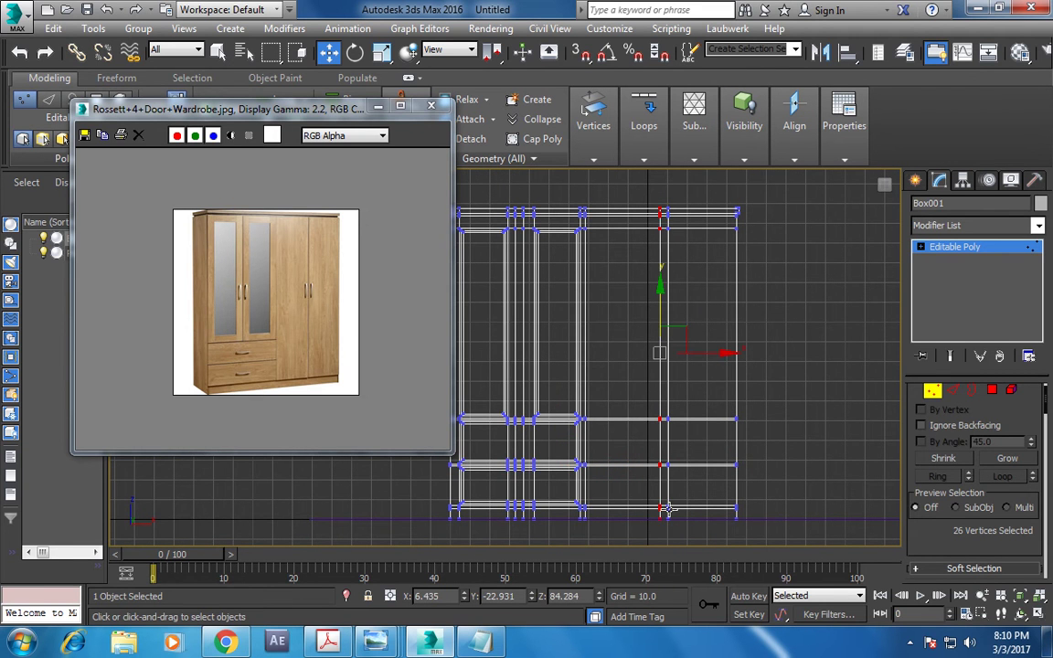
pyautogui.moveTo(708, 356); pyautogui.dragTo(710, 355)
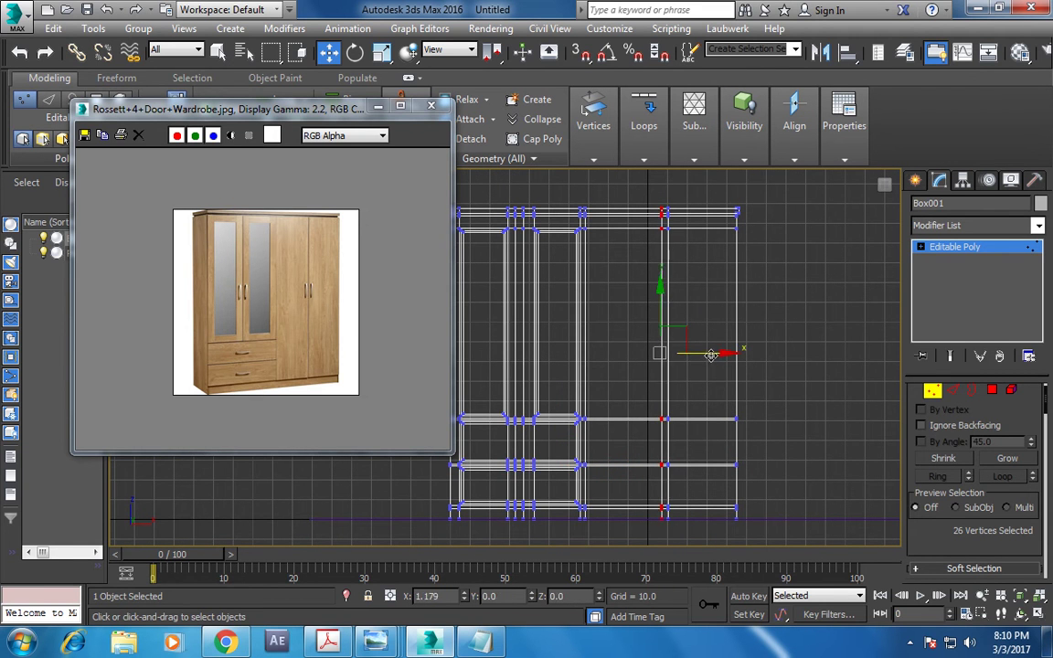
pyautogui.moveTo(697, 196); pyautogui.dragTo(667, 572)
pyautogui.moveTo(714, 354); pyautogui.dragTo(711, 354)
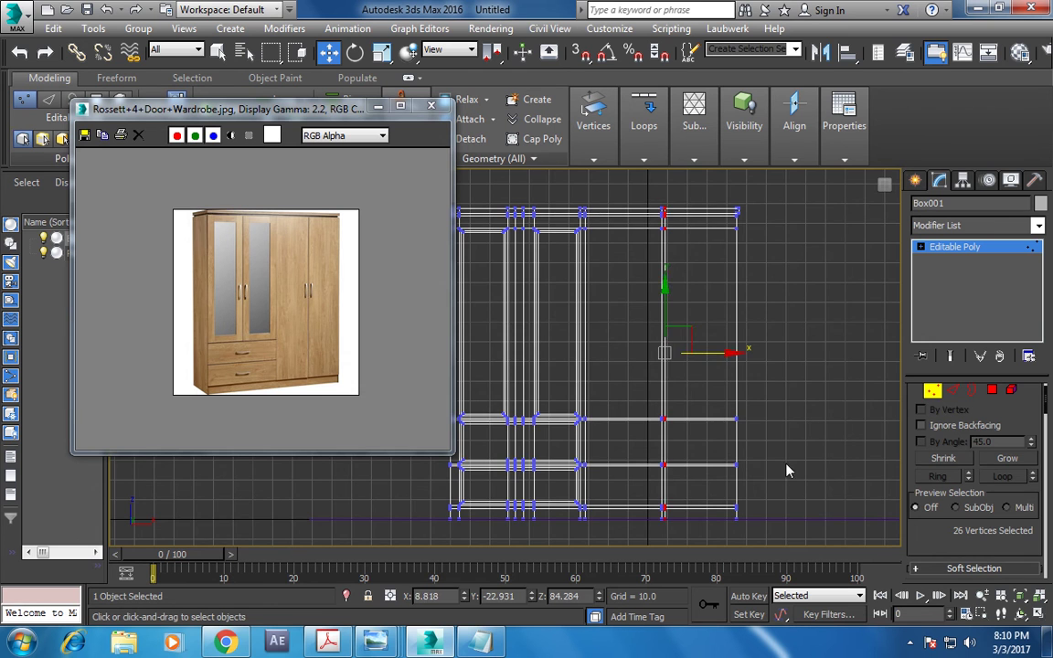
pyautogui.hotkey('alt', 'w')
pyautogui.click(728, 435)
pyautogui.hotkey('alt', 'w')
pyautogui.scroll(2, 735, 457)
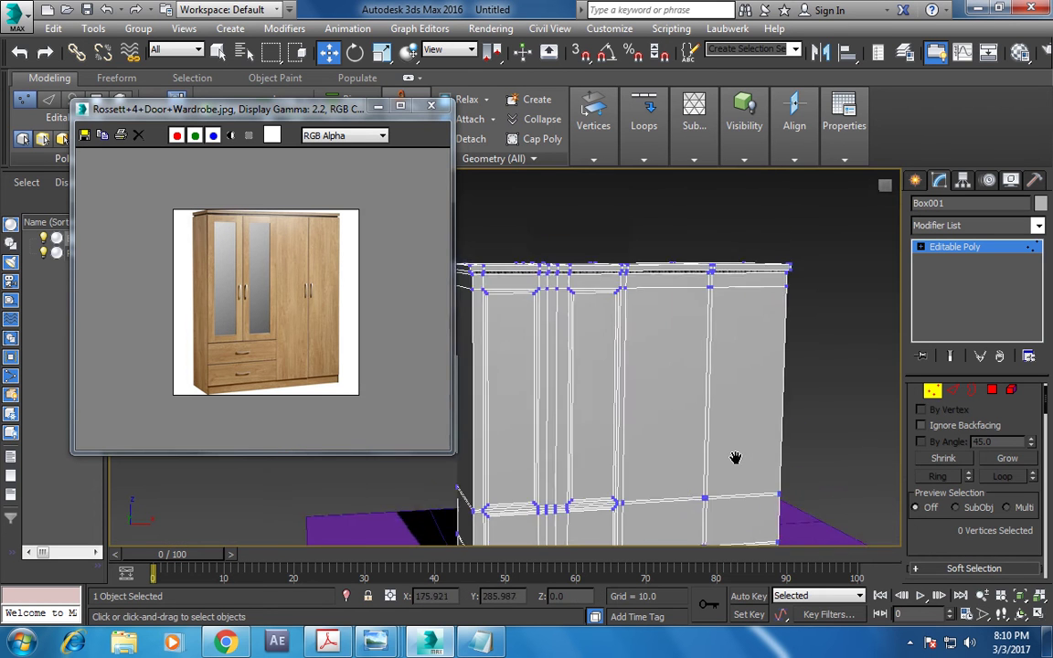
# Step: At Polygon level, select the first five right-hand door and drawer panels
pyautogui.click(993, 391)
pyautogui.moveTo(863, 328)
pyautogui.keyDown('alt'); pyautogui.mouseDown(button='middle')
pyautogui.moveTo(834, 371)
pyautogui.moveTo(817, 334)
pyautogui.mouseUp(button='middle'); pyautogui.keyUp('alt')
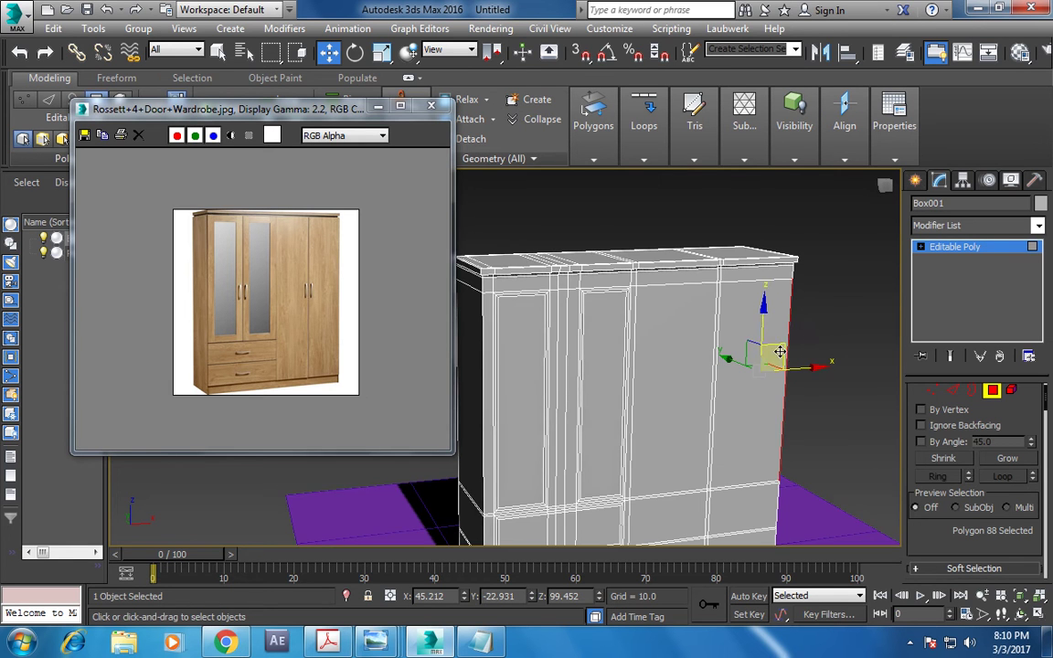
pyautogui.keyDown('alt'); pyautogui.moveTo(797, 339); pyautogui.dragTo(742, 329, button='middle'); pyautogui.keyUp('alt')
pyautogui.click(672, 315)
pyautogui.keyDown('ctrl'); pyautogui.click(736, 364); pyautogui.keyUp('ctrl')
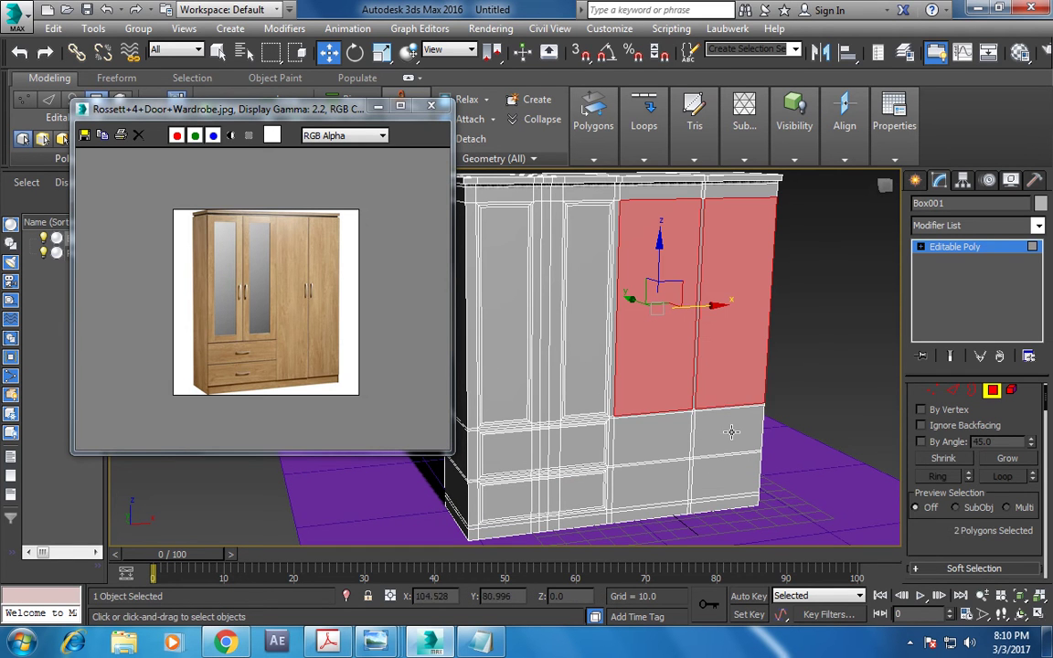
pyautogui.keyDown('ctrl'); pyautogui.click(727, 430); pyautogui.keyUp('ctrl')
pyautogui.keyDown('ctrl'); pyautogui.click(661, 434); pyautogui.keyUp('ctrl')
pyautogui.keyDown('ctrl'); pyautogui.click(663, 482); pyautogui.keyUp('ctrl')
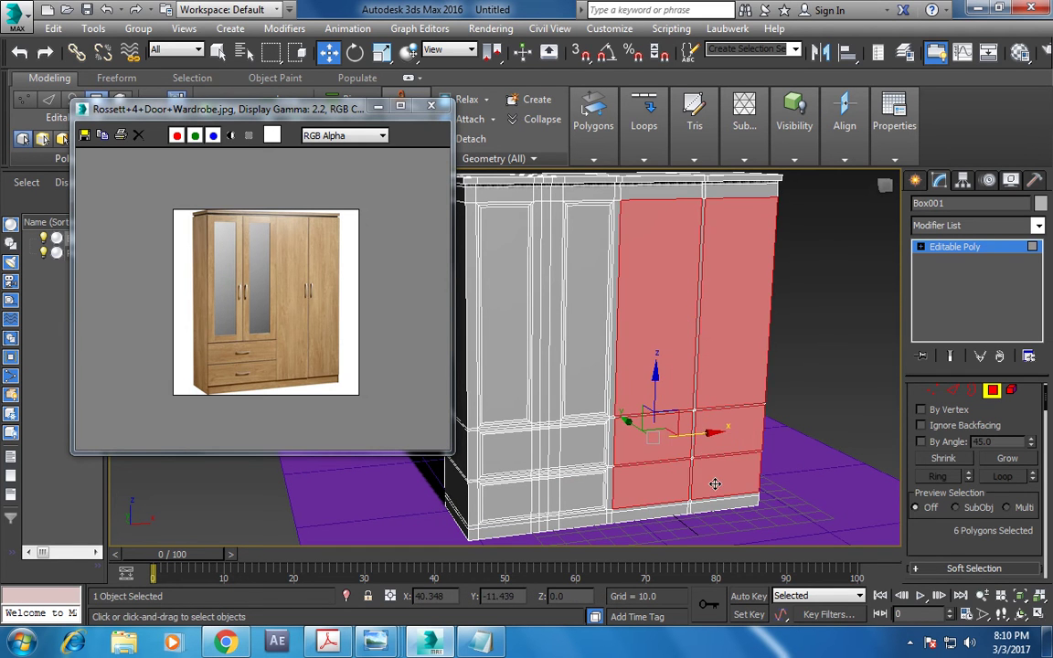
pyautogui.scroll(3, 710, 468)
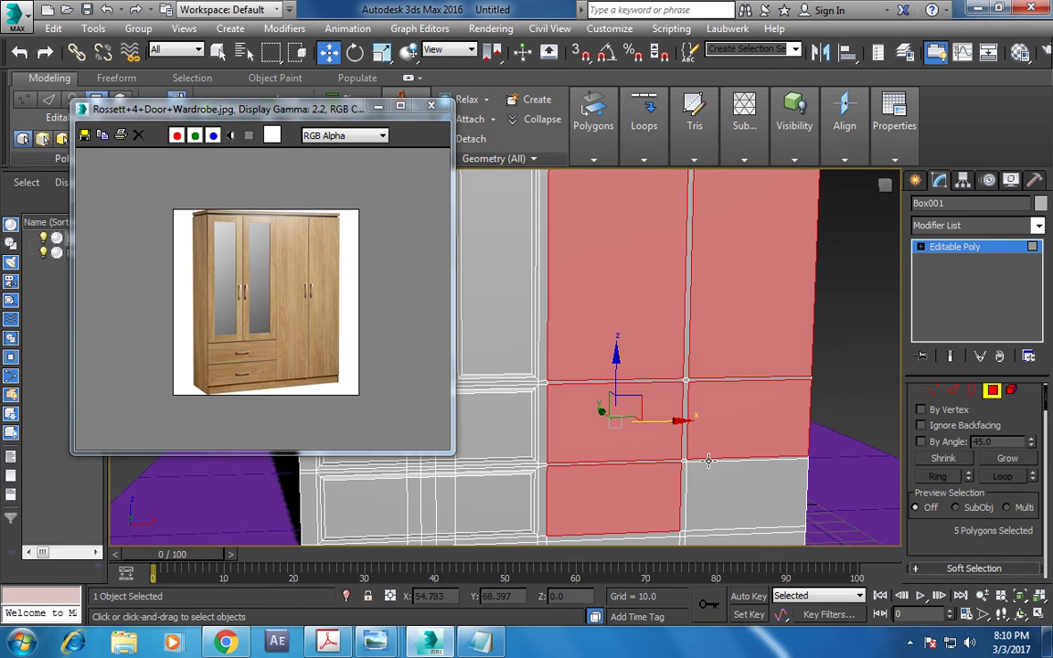
# Step: Add the remaining right-hand panels and thin strips, making twelve selected
pyautogui.keyDown('ctrl'); pyautogui.click(722, 375); pyautogui.keyUp('ctrl')
pyautogui.keyDown('ctrl'); pyautogui.click(720, 380); pyautogui.keyUp('ctrl')
pyautogui.keyDown('ctrl'); pyautogui.click(685, 461); pyautogui.keyUp('ctrl')
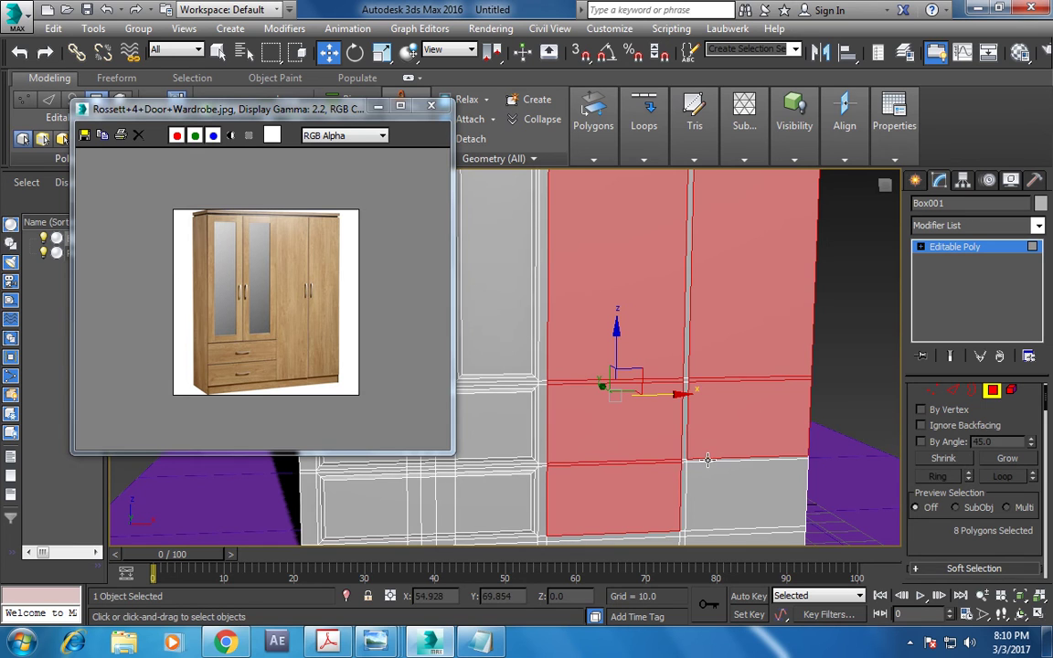
pyautogui.keyDown('ctrl'); pyautogui.click(708, 475); pyautogui.keyUp('ctrl')
pyautogui.moveTo(712, 500); pyautogui.dragTo(713, 413, button='middle')
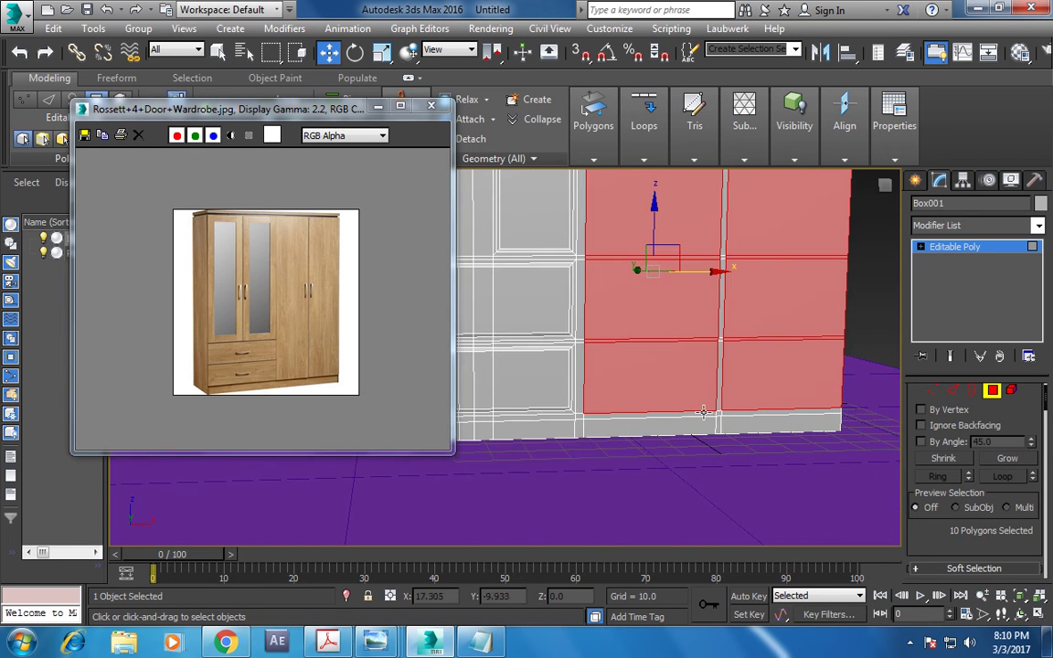
pyautogui.keyDown('ctrl'); pyautogui.click(688, 418); pyautogui.keyUp('ctrl')
pyautogui.keyDown('ctrl'); pyautogui.click(760, 416); pyautogui.keyUp('ctrl')
pyautogui.scroll(2, 875, 493)
pyautogui.scroll(2, 872, 457)
pyautogui.scroll(-3, 955, 534)
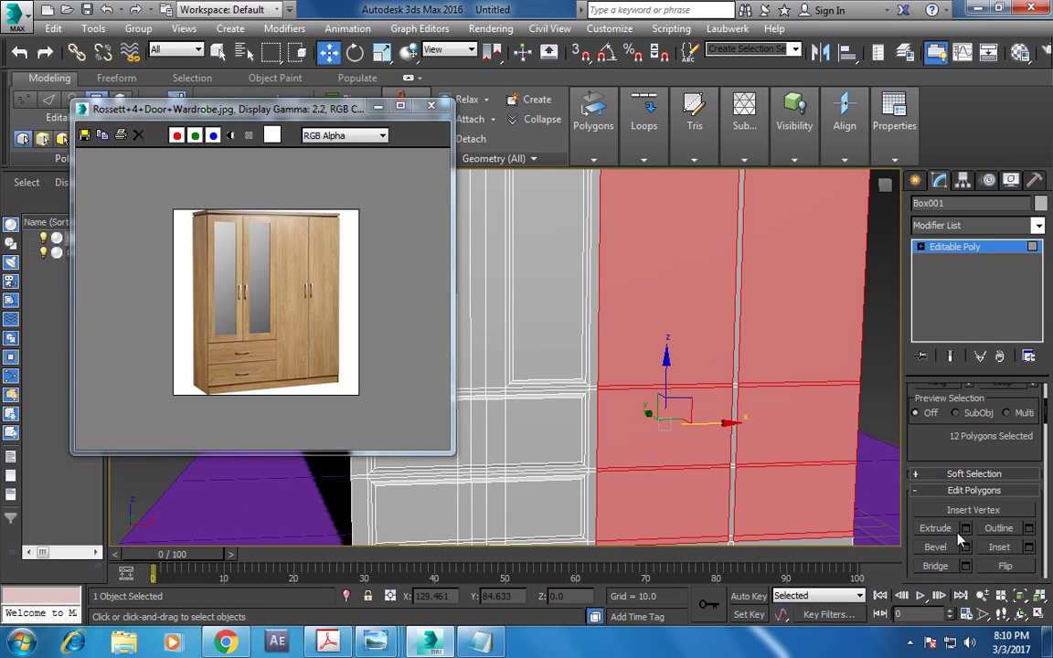
# Step: Inset the twelve panels by 1.0 and bevel them 0.365 with outline -1.0
pyautogui.click(1030, 548)
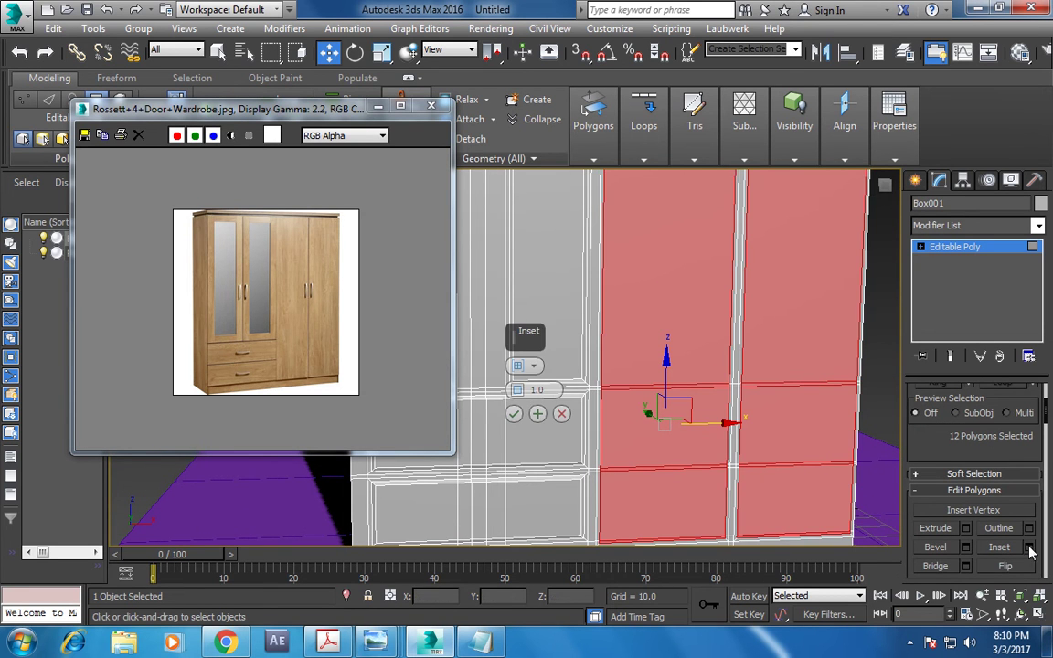
pyautogui.click(513, 414)
pyautogui.click(966, 546)
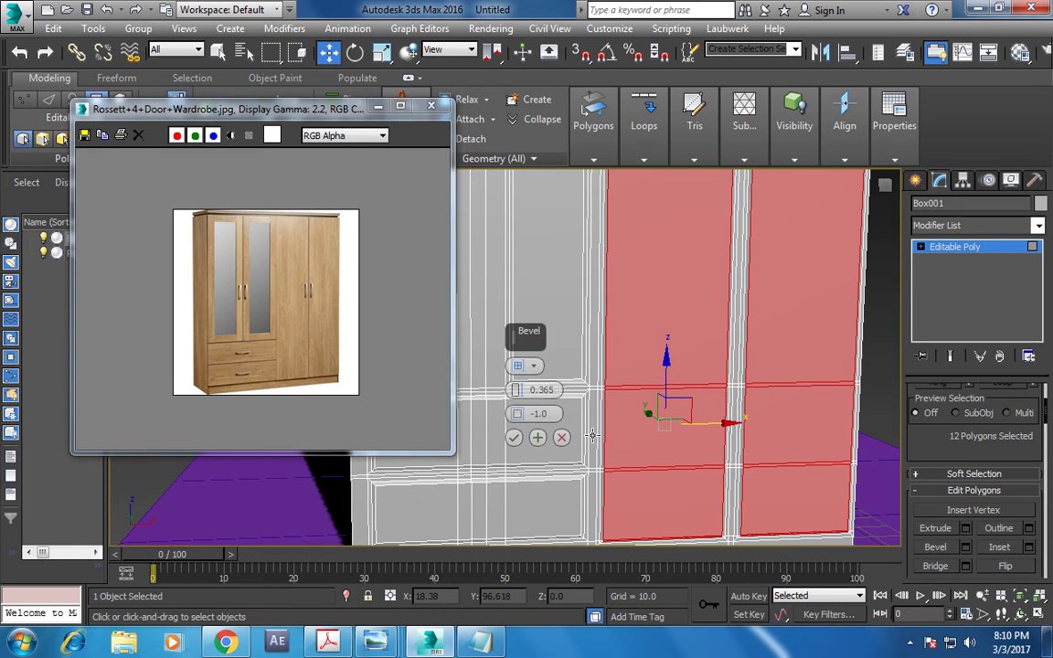
pyautogui.click(513, 435)
pyautogui.scroll(-3, 519, 432)
pyautogui.scroll(-5, 519, 432)
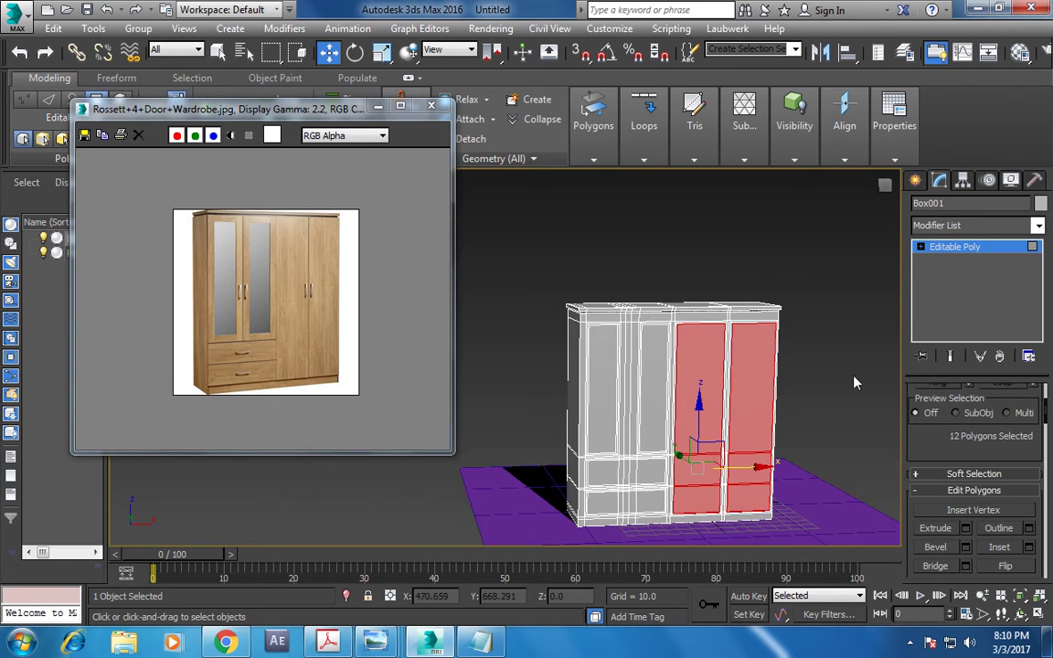
pyautogui.keyDown('alt'); pyautogui.moveTo(768, 337); pyautogui.dragTo(698, 343, button='middle'); pyautogui.keyUp('alt')
# Step: Clear the selection, move the reference photo aside and maximize the Left viewport
pyautogui.click(915, 180)
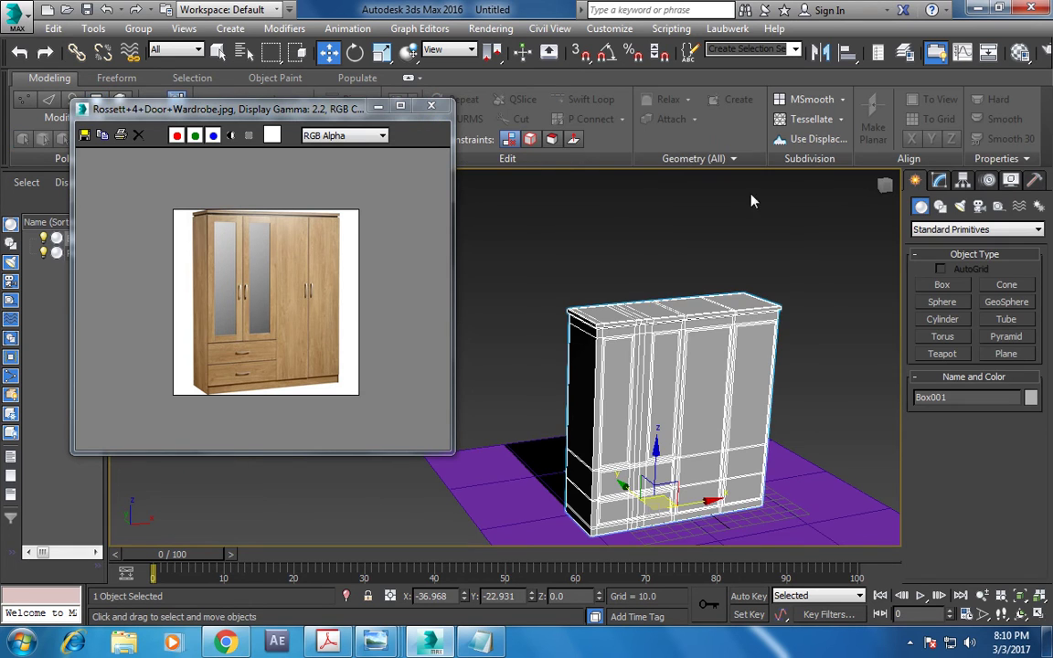
pyautogui.hotkey('alt', 'w')
pyautogui.hotkey('alt', 'w')
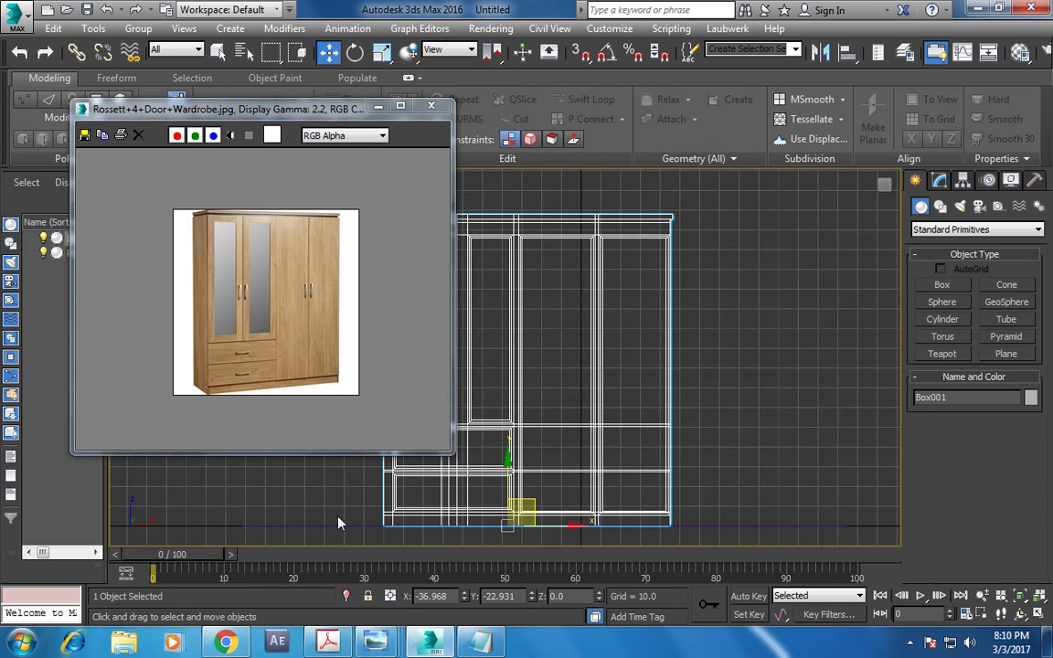
pyautogui.click(338, 523)
pyautogui.hotkey('alt', 'w')
pyautogui.moveTo(218, 112); pyautogui.dragTo(658, 123)
pyautogui.click(329, 388)
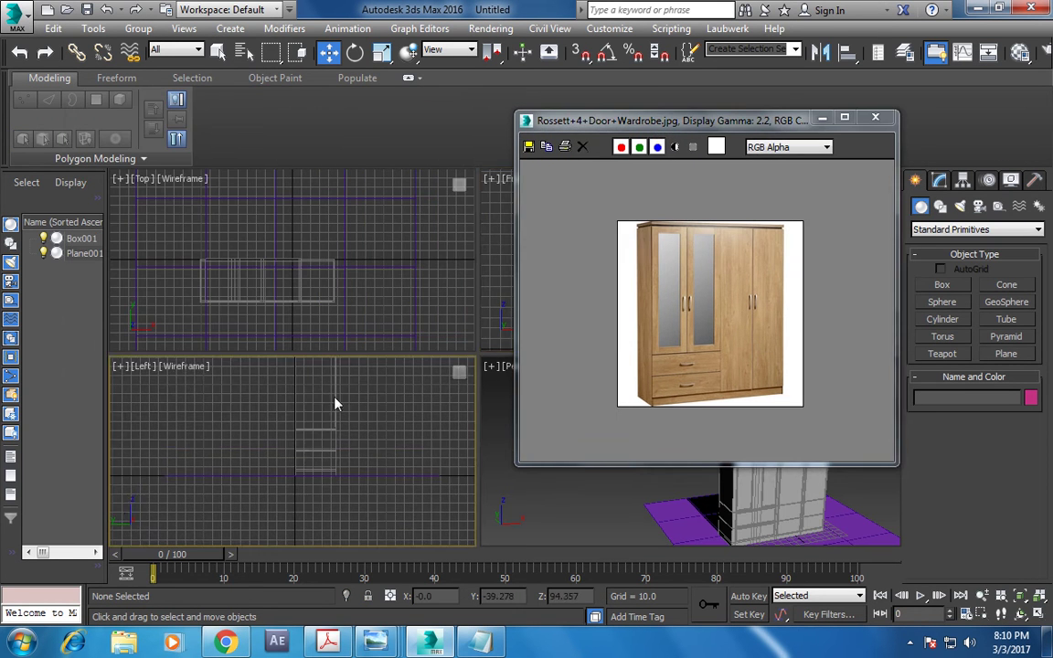
pyautogui.hotkey('alt', 'w')
pyautogui.scroll(-2, 215, 389)
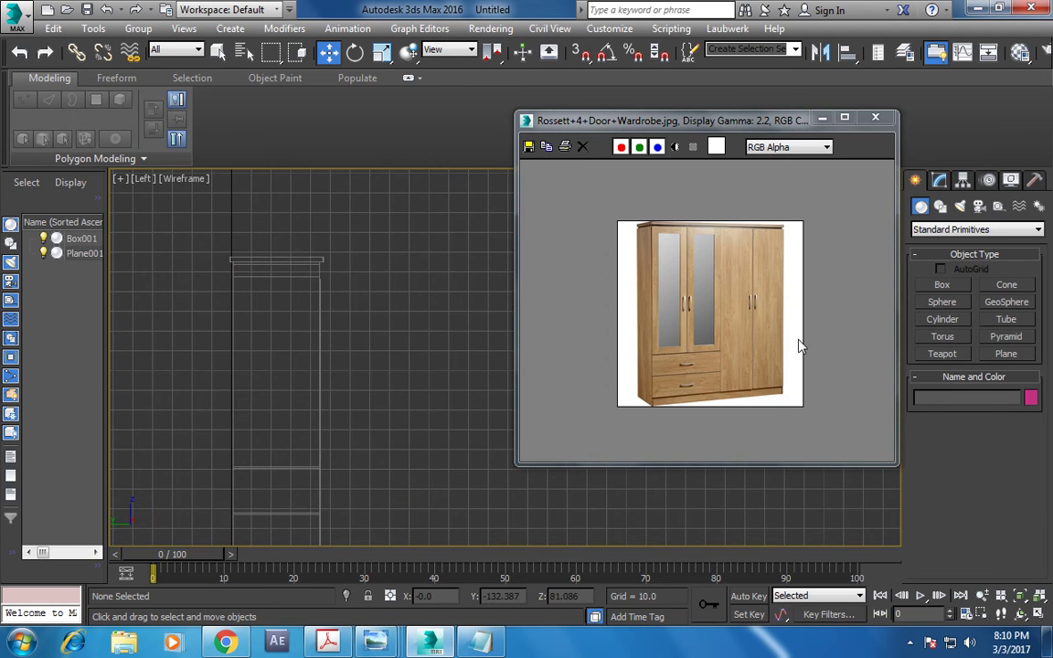
# Step: Draw a short two-point vertical Line spline beside the wardrobe's right-hand doors
pyautogui.click(939, 206)
pyautogui.click(942, 297)
pyautogui.scroll(2, 362, 383)
pyautogui.scroll(1, 382, 380)
pyautogui.moveTo(382, 380); pyautogui.dragTo(405, 330, button='middle')
pyautogui.click(402, 329)
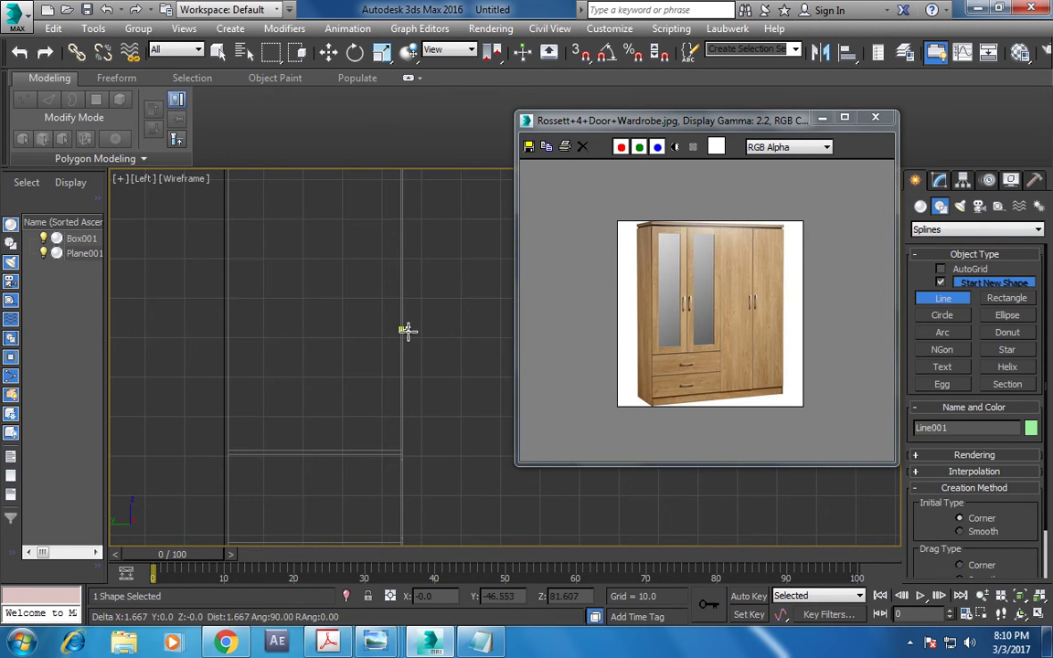
pyautogui.click(413, 396)
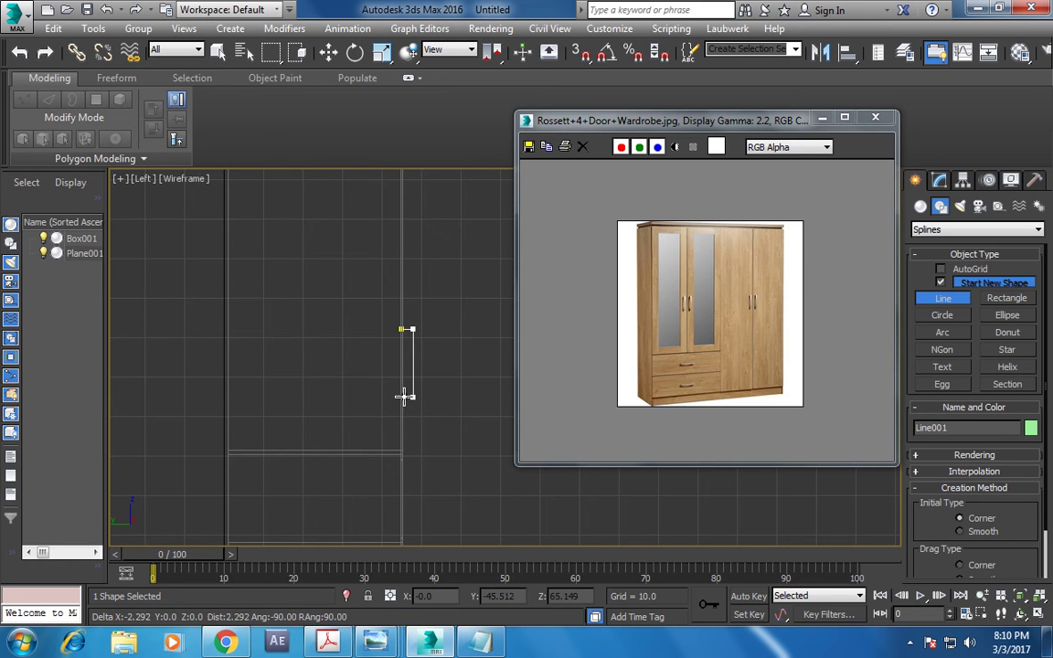
pyautogui.rightClick(402, 396)
pyautogui.press('w')
# Step: Inspect the new Line001 side-on in a maximized Perspective view and bring up its settings
pyautogui.hotkey('alt', 'w')
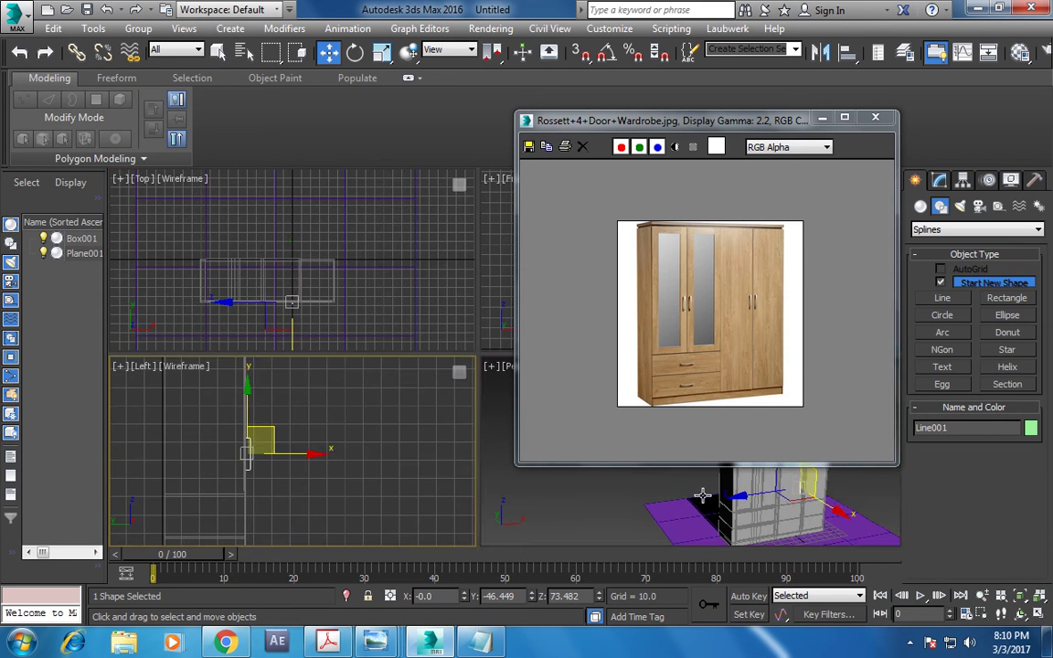
pyautogui.moveTo(685, 135); pyautogui.dragTo(305, 136)
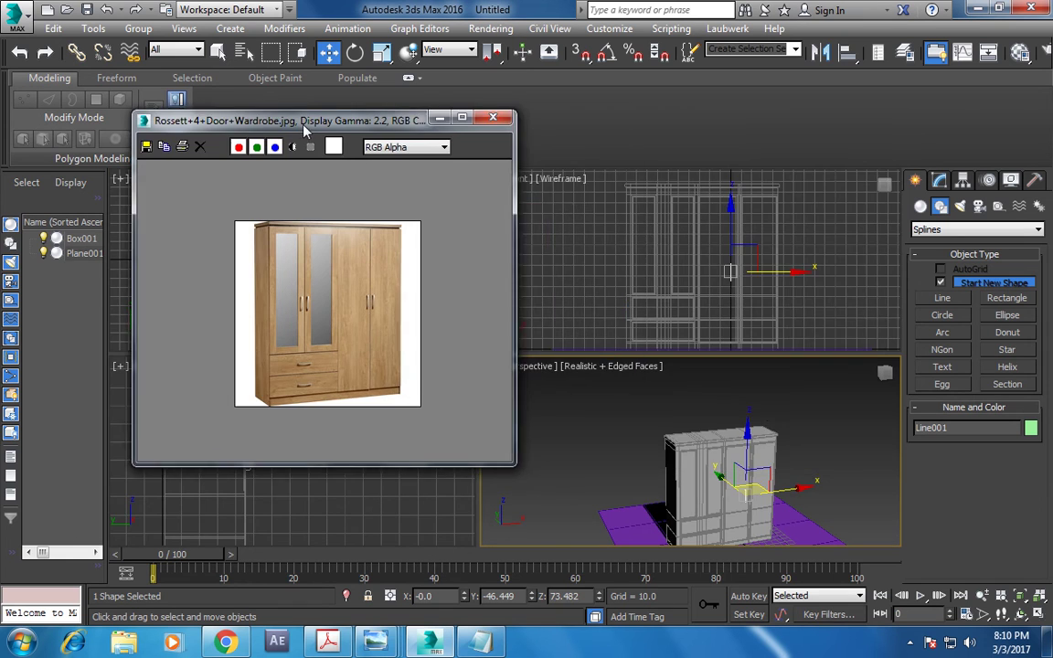
pyautogui.hotkey('alt', 'w')
pyautogui.scroll(3, 747, 428)
pyautogui.scroll(2, 742, 434)
pyautogui.moveTo(741, 436)
pyautogui.keyDown('alt'); pyautogui.mouseDown(button='middle')
pyautogui.moveTo(791, 428)
pyautogui.moveTo(857, 441)
pyautogui.moveTo(806, 423)
pyautogui.mouseUp(button='middle'); pyautogui.keyUp('alt')
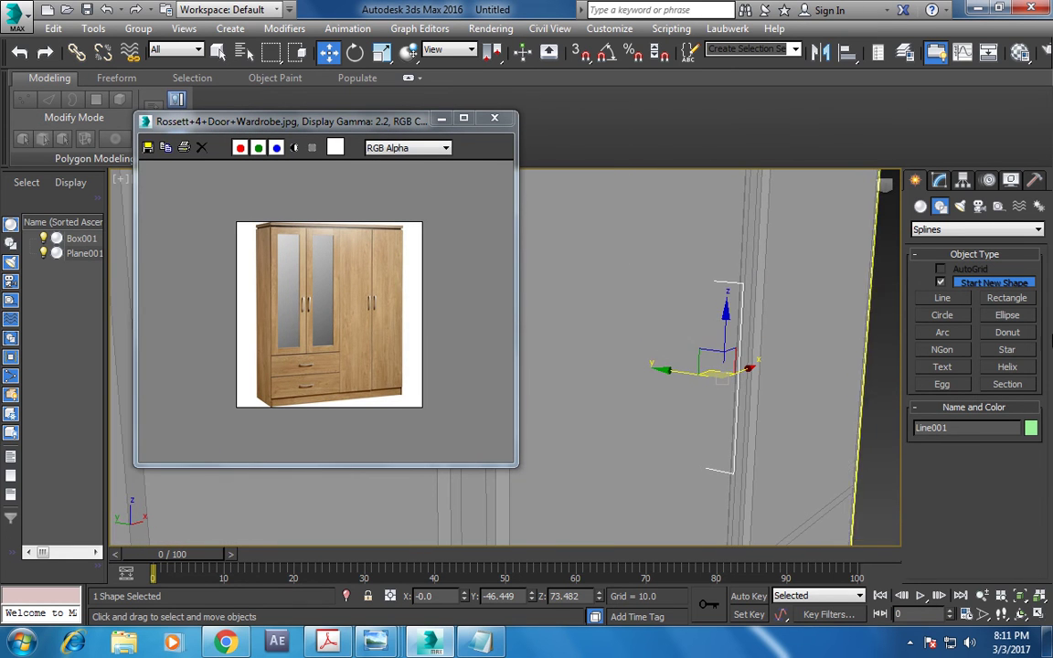
pyautogui.click(939, 180)
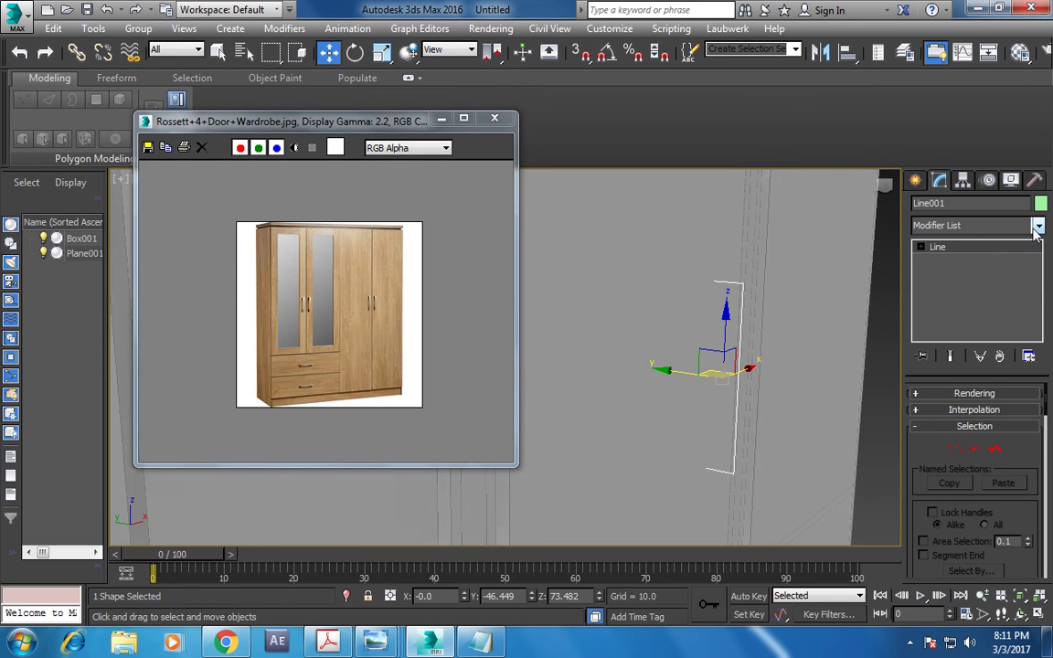
# Step: Render the line in the viewport as a rectangular 3.12 × 0.62 profile
pyautogui.click(966, 395)
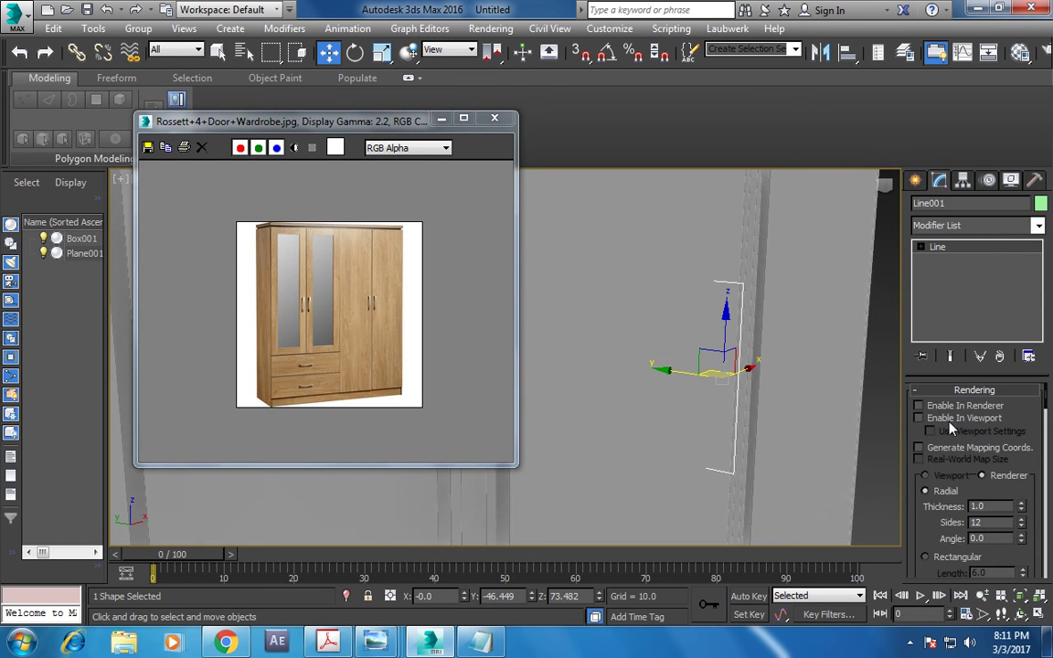
pyautogui.click(918, 418)
pyautogui.click(941, 552)
pyautogui.moveTo(941, 548); pyautogui.dragTo(948, 396)
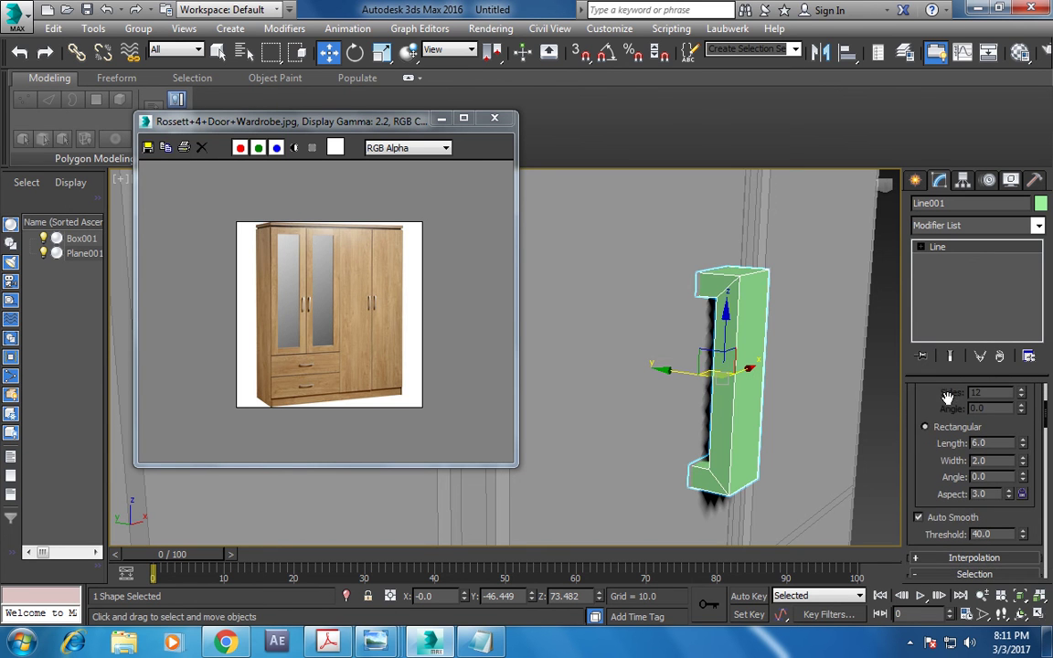
pyautogui.moveTo(1023, 443); pyautogui.dragTo(1042, 518)
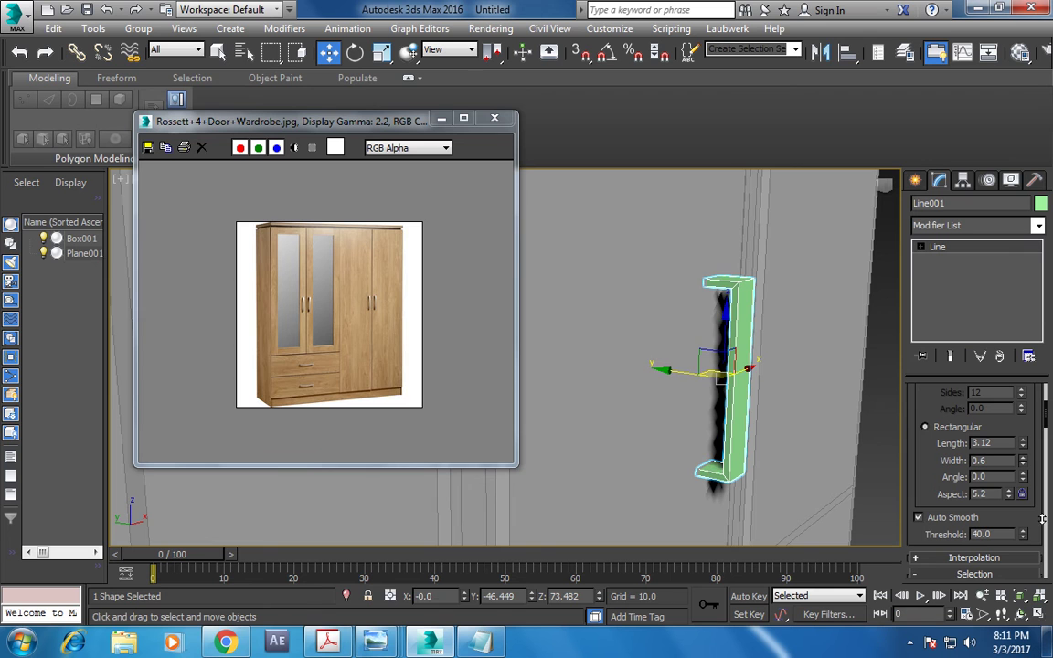
# Step: Fillet the line's vertices so the bracket-shaped handle gets rounded corners
pyautogui.click(951, 261)
pyautogui.moveTo(780, 294)
pyautogui.keyDown('alt'); pyautogui.mouseDown(button='middle')
pyautogui.moveTo(764, 313)
pyautogui.moveTo(749, 299)
pyautogui.mouseUp(button='middle'); pyautogui.keyUp('alt')
pyautogui.moveTo(803, 355)
pyautogui.mouseDown()
pyautogui.moveTo(739, 468)
pyautogui.moveTo(791, 517)
pyautogui.mouseUp()
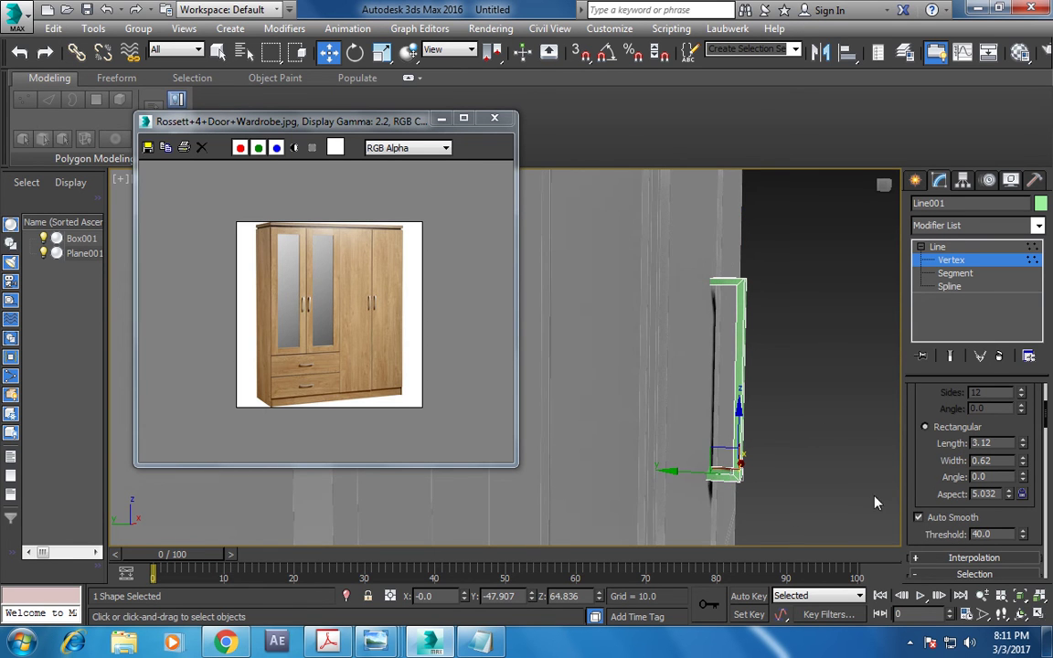
pyautogui.click(743, 279)
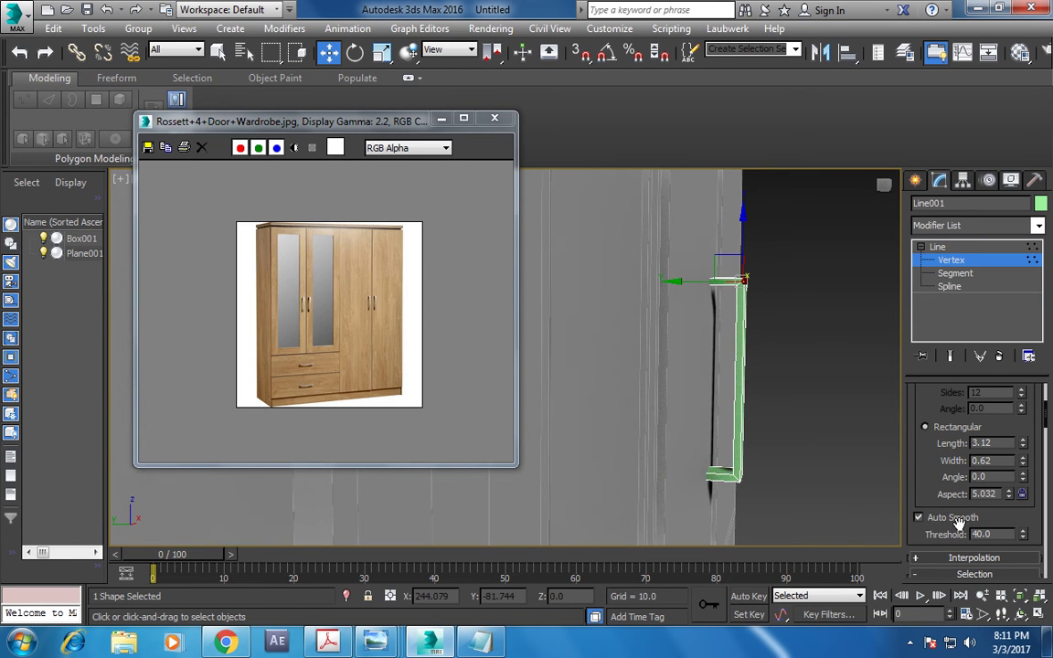
pyautogui.scroll(-10, 968, 456)
pyautogui.moveTo(1000, 542); pyautogui.dragTo(1008, 250)
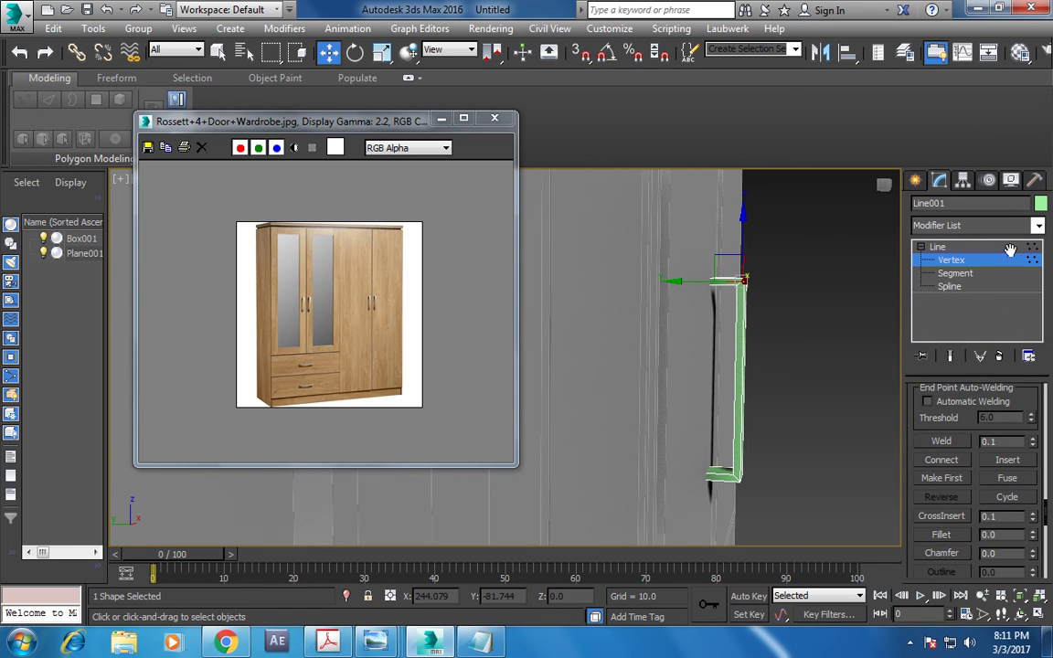
pyautogui.click(935, 536)
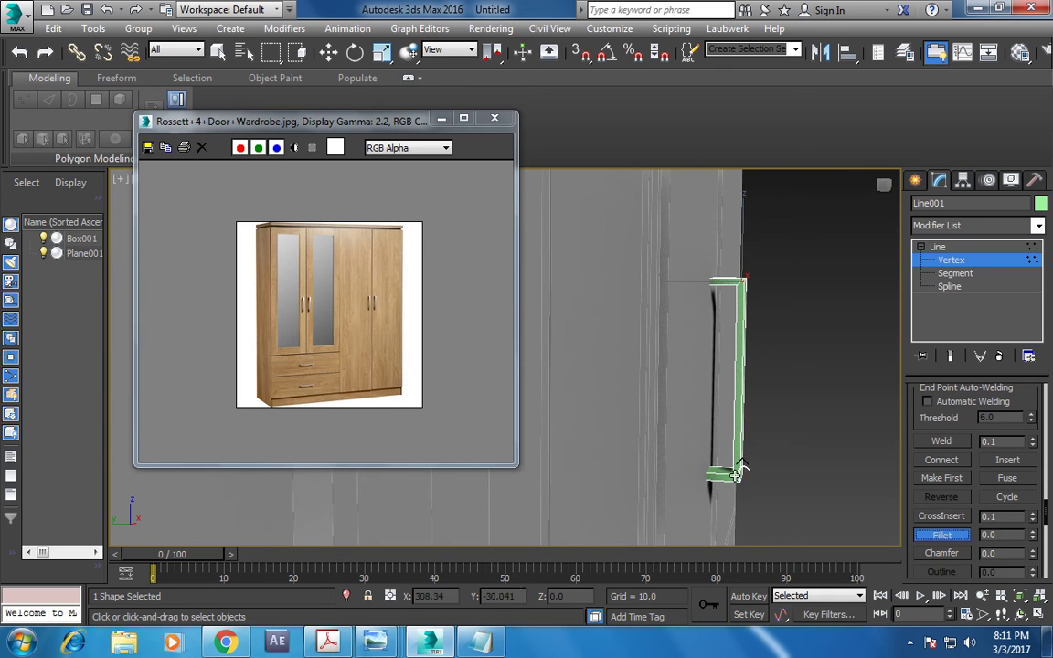
pyautogui.moveTo(738, 473); pyautogui.dragTo(748, 468)
pyautogui.click(936, 247)
pyautogui.keyDown('alt'); pyautogui.moveTo(658, 394); pyautogui.dragTo(708, 388, button='middle'); pyautogui.keyUp('alt')
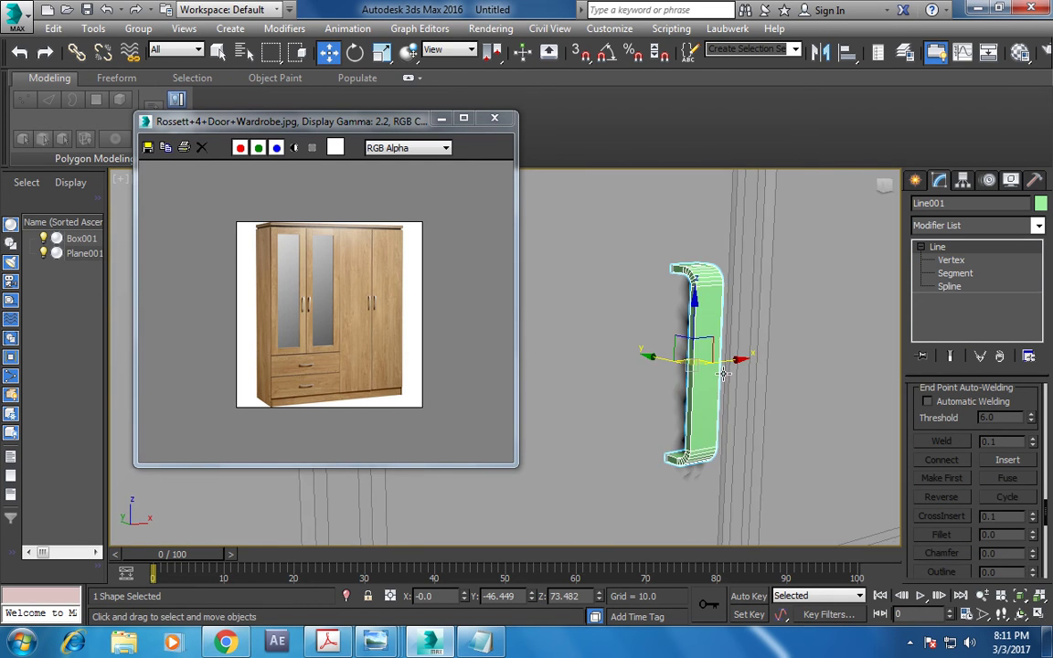
pyautogui.scroll(5, 721, 376)
# Step: Convert the handle to an Editable Poly and scale it narrower along X
pyautogui.press('r')
pyautogui.moveTo(550, 351)
pyautogui.keyDown('alt'); pyautogui.mouseDown(button='middle')
pyautogui.moveTo(606, 357)
pyautogui.moveTo(622, 329)
pyautogui.mouseUp(button='middle'); pyautogui.keyUp('alt')
pyautogui.scroll(-5, 704, 352)
pyautogui.moveTo(705, 352)
pyautogui.mouseDown(button='middle')
pyautogui.moveTo(756, 368)
pyautogui.moveTo(685, 371)
pyautogui.mouseUp(button='middle')
pyautogui.scroll(4, 685, 371)
pyautogui.press('w')
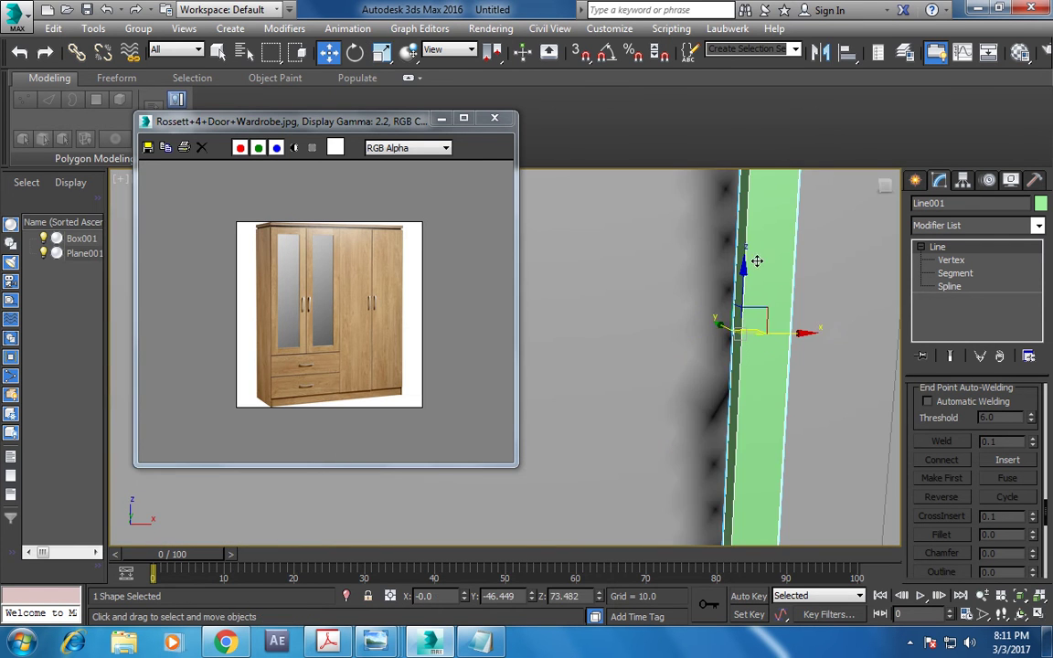
pyautogui.rightClick(751, 256)
pyautogui.click(962, 448)
pyautogui.press('r')
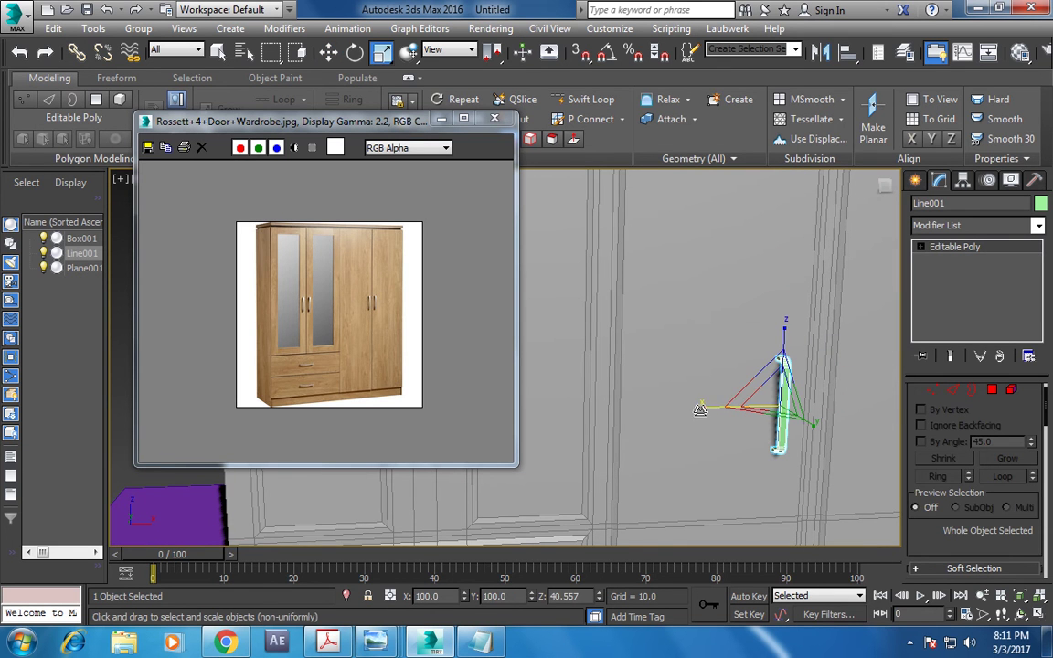
pyautogui.moveTo(713, 408); pyautogui.dragTo(740, 411)
# Step: Add a Swift Loop across the handle and scale the middle vertices wider
pyautogui.press('w')
pyautogui.moveTo(815, 387); pyautogui.dragTo(774, 359, button='middle')
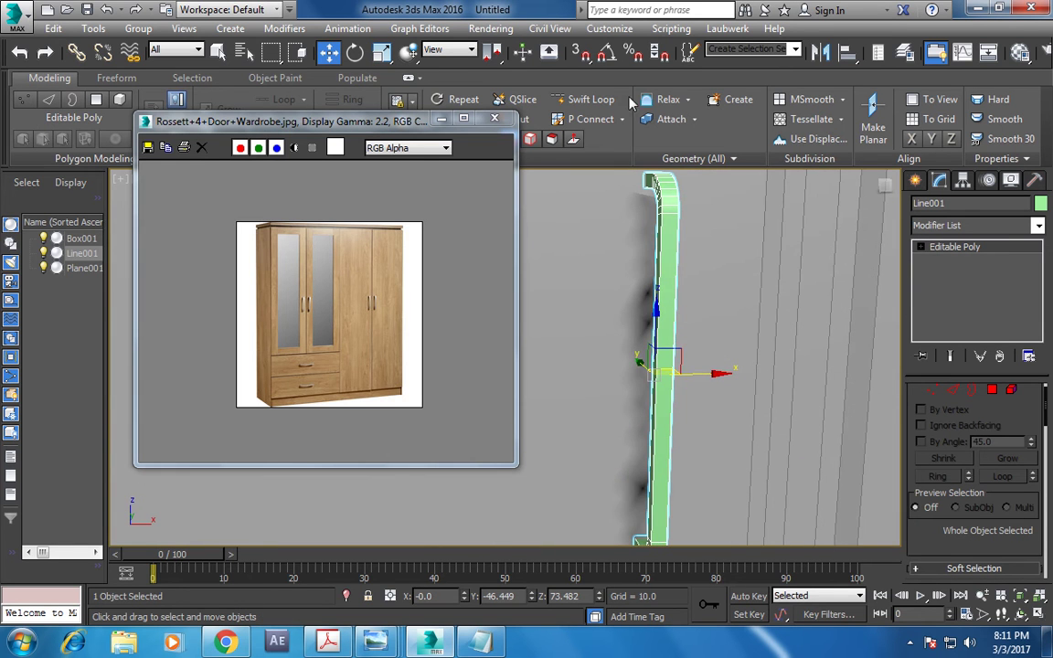
pyautogui.click(591, 99)
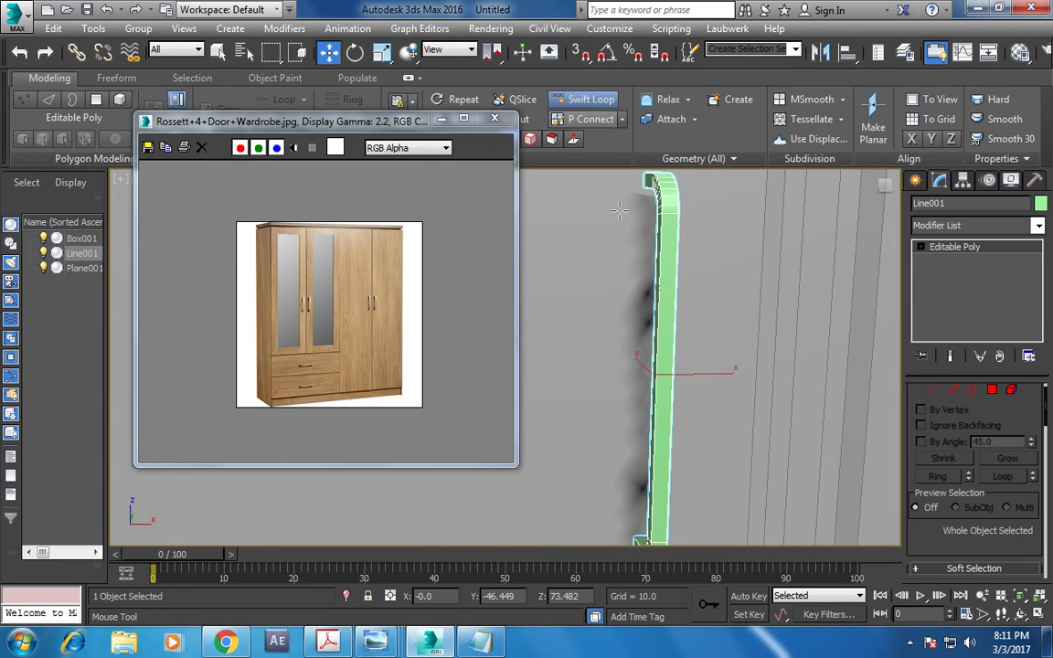
pyautogui.click(658, 450)
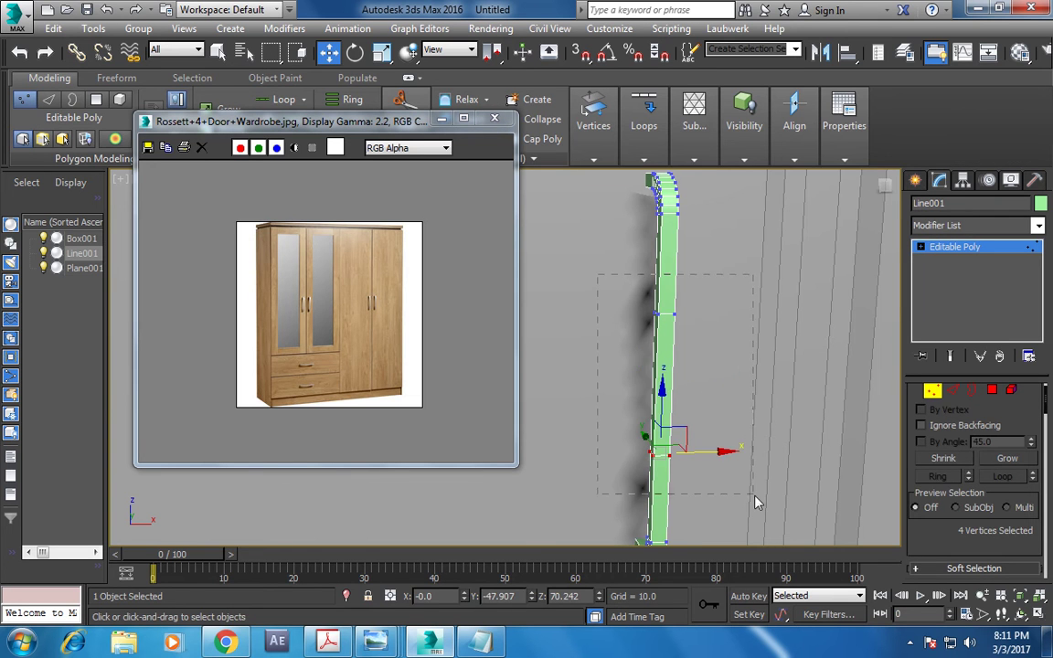
pyautogui.keyDown('ctrl'); pyautogui.click(663, 313); pyautogui.keyUp('ctrl')
pyautogui.press('r')
pyautogui.moveTo(631, 370); pyautogui.dragTo(539, 370)
# Step: Uniformly scale the whole handle down to 69% to suit the door
pyautogui.moveTo(755, 365)
pyautogui.keyDown('alt'); pyautogui.mouseDown(button='middle')
pyautogui.moveTo(860, 364)
pyautogui.moveTo(918, 271)
pyautogui.mouseUp(button='middle'); pyautogui.keyUp('alt')
pyautogui.click(946, 247)
pyautogui.scroll(-3, 748, 334)
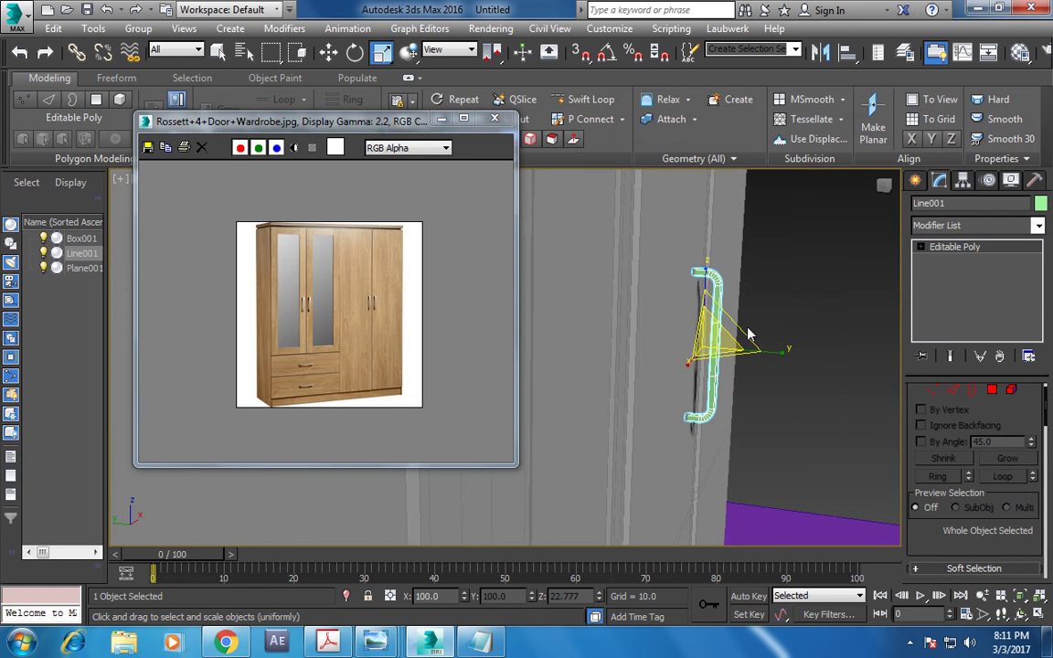
pyautogui.keyDown('alt'); pyautogui.moveTo(700, 383); pyautogui.dragTo(646, 385, button='middle'); pyautogui.keyUp('alt')
pyautogui.scroll(3, 646, 385)
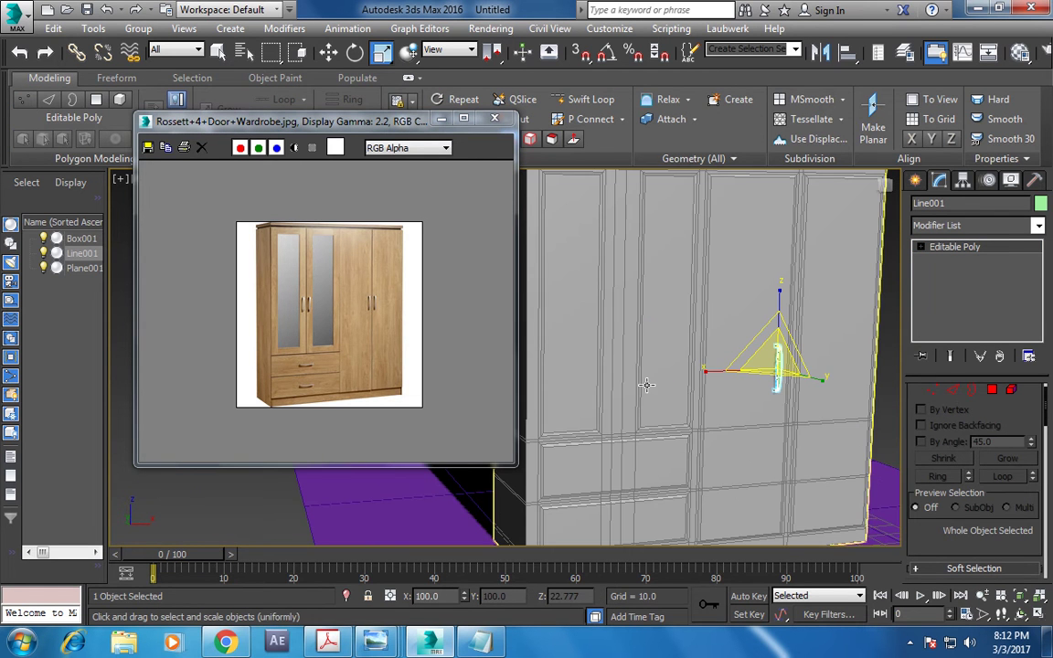
pyautogui.moveTo(776, 363); pyautogui.dragTo(797, 398)
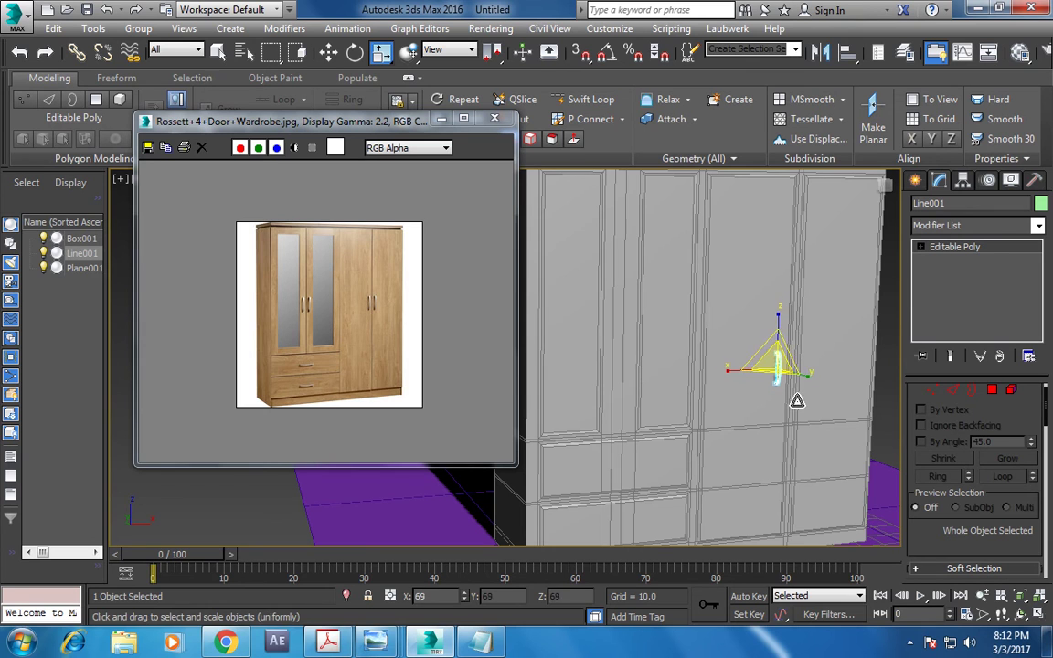
# Step: Raise the handle up the door and Shift-drag a copy beside it as Line002
pyautogui.press('w')
pyautogui.moveTo(758, 353)
pyautogui.mouseDown()
pyautogui.moveTo(833, 336)
pyautogui.moveTo(659, 336)
pyautogui.mouseUp()
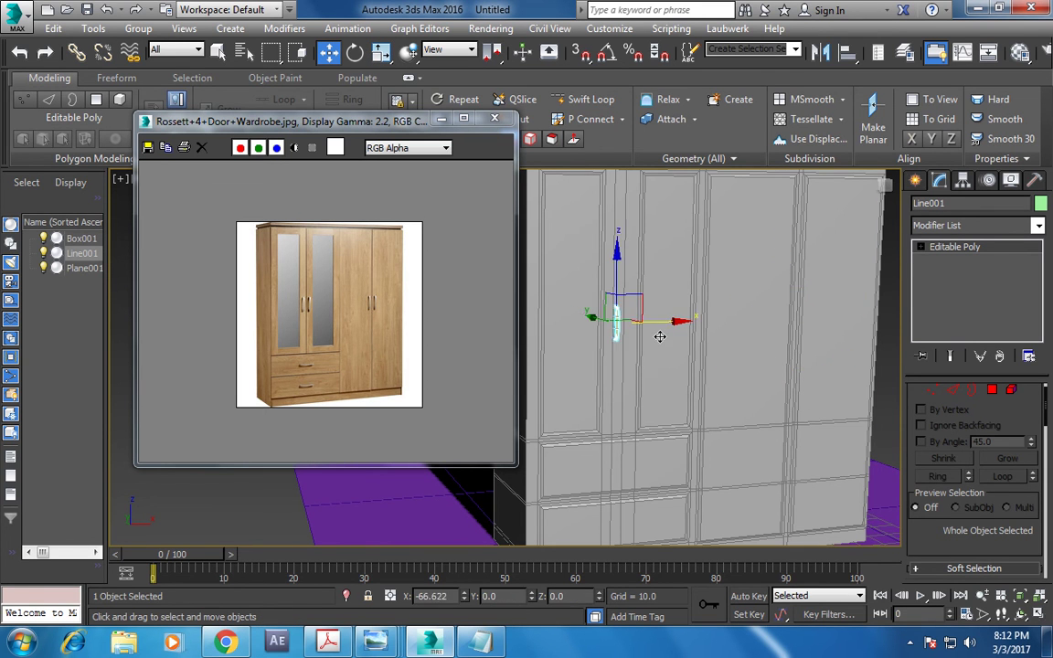
pyautogui.moveTo(654, 335)
pyautogui.keyDown('alt'); pyautogui.mouseDown(button='middle')
pyautogui.moveTo(692, 420)
pyautogui.moveTo(624, 382)
pyautogui.moveTo(647, 393)
pyautogui.mouseUp(button='middle'); pyautogui.keyUp('alt')
pyautogui.keyDown('alt'); pyautogui.moveTo(728, 411); pyautogui.dragTo(677, 428, button='middle'); pyautogui.keyUp('alt')
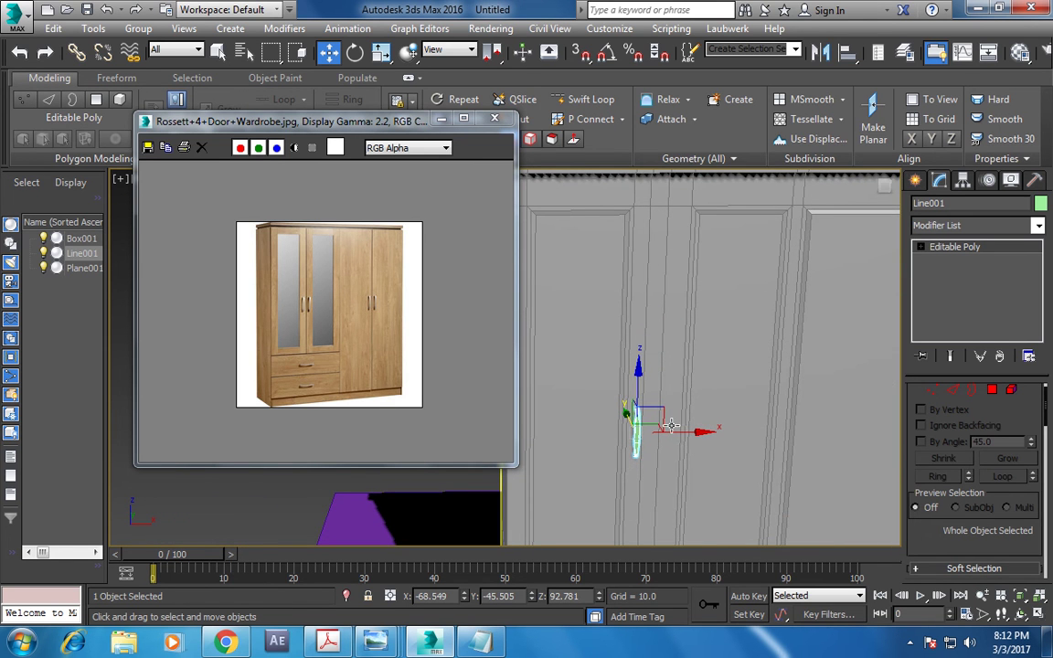
pyautogui.moveTo(683, 431); pyautogui.dragTo(720, 431)
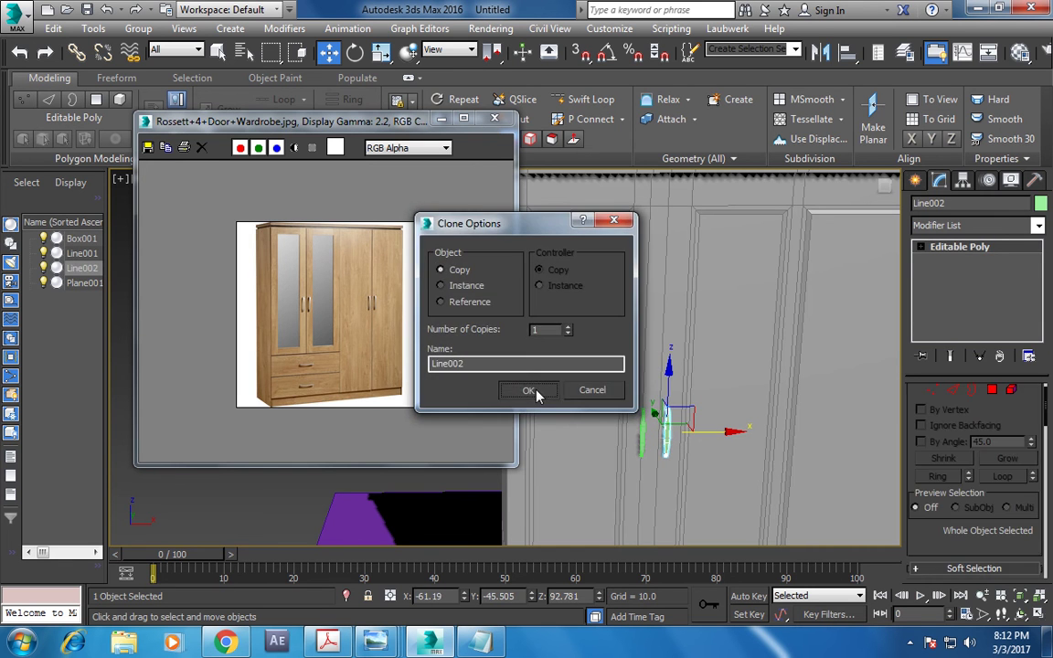
pyautogui.click(530, 391)
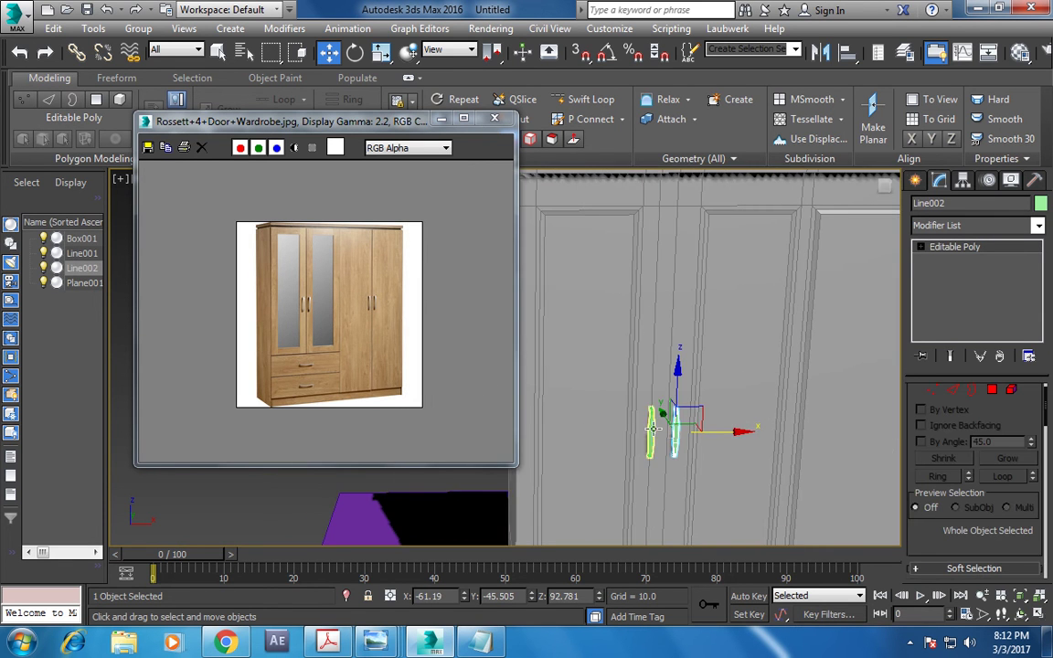
# Step: Copy both handles across to the right-hand doors as Line003 and Line004
pyautogui.keyDown('ctrl'); pyautogui.click(653, 427); pyautogui.keyUp('ctrl')
pyautogui.moveTo(688, 437); pyautogui.dragTo(586, 438, button='middle')
pyautogui.moveTo(559, 430); pyautogui.dragTo(850, 468)
pyautogui.click(527, 391)
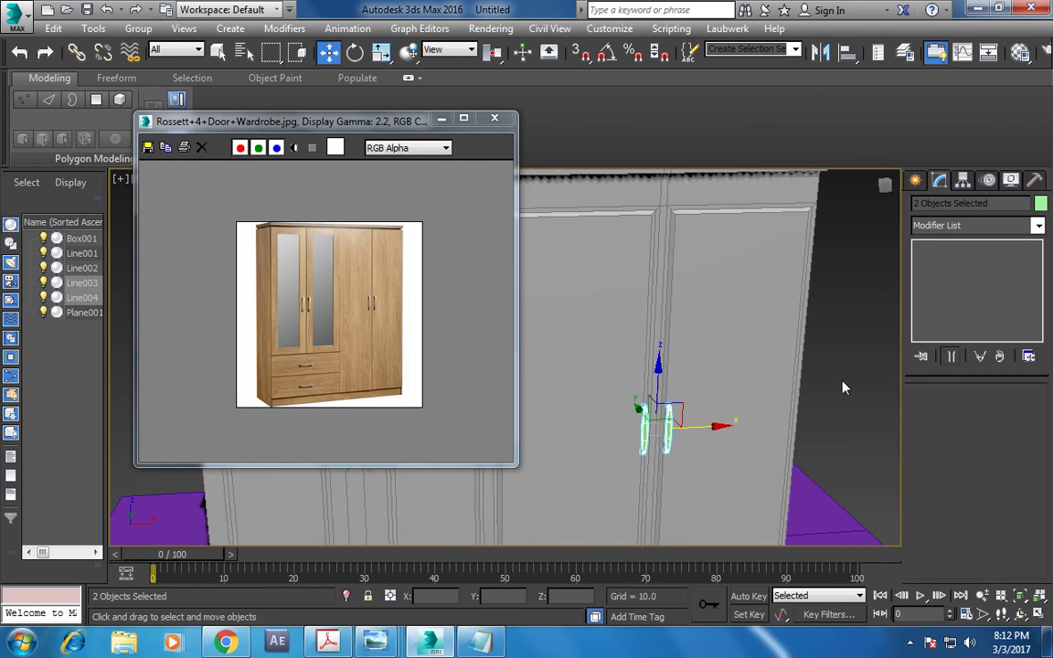
# Step: Nudge Line004 and Line003 slightly apart along X onto the right-hand doors
pyautogui.click(698, 432)
pyautogui.scroll(3, 697, 448)
pyautogui.click(768, 475)
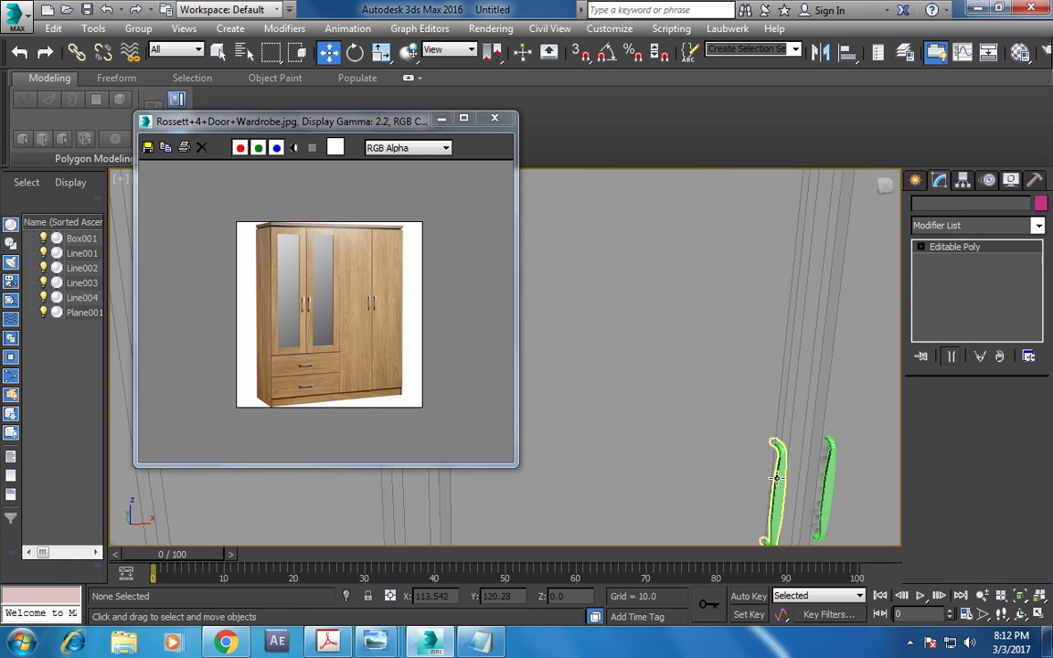
pyautogui.scroll(-3, 798, 393)
pyautogui.moveTo(782, 391); pyautogui.dragTo(784, 391)
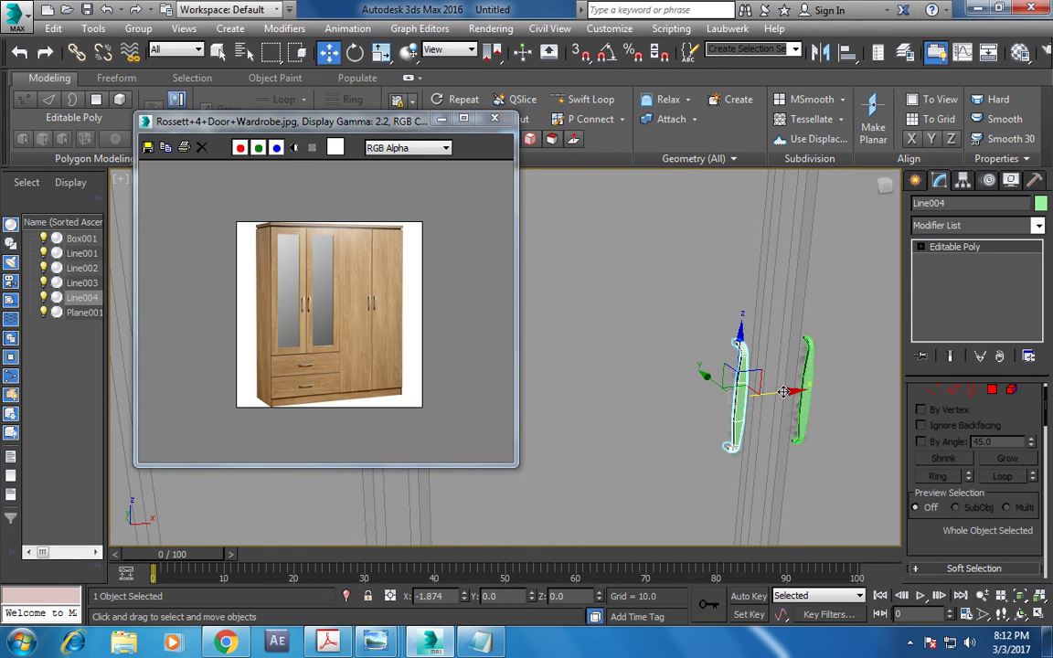
pyautogui.click(809, 370)
pyautogui.moveTo(865, 382); pyautogui.dragTo(875, 382)
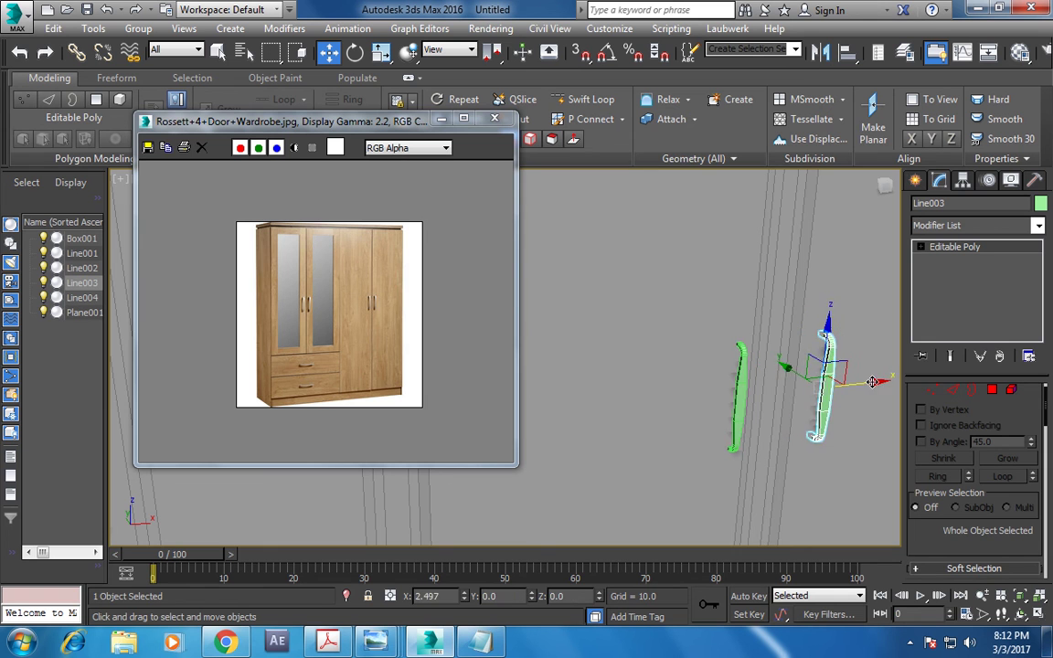
# Step: Shift-drag the left door handle Line002 down along Z toward the drawers to clone it
pyautogui.scroll(3, 752, 383)
pyautogui.scroll(3, 689, 409)
pyautogui.scroll(-2, 689, 409)
pyautogui.scroll(-2, 717, 416)
pyautogui.scroll(-1, 682, 419)
pyautogui.scroll(-2, 689, 363)
pyautogui.scroll(-2, 689, 363)
pyautogui.scroll(1, 713, 366)
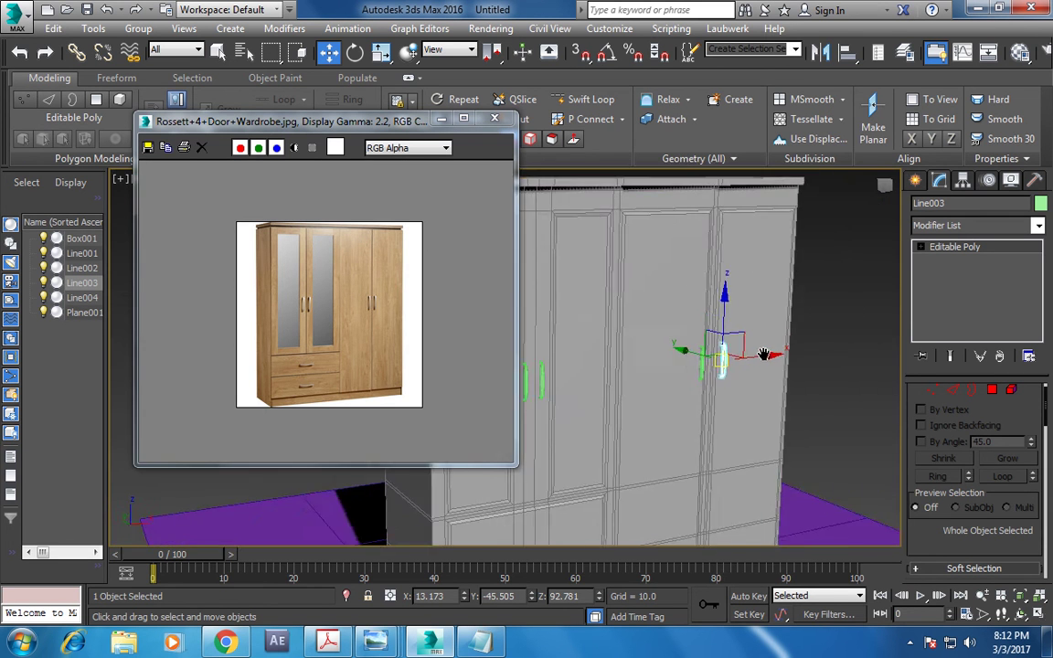
pyautogui.scroll(1, 735, 370)
pyautogui.moveTo(735, 371); pyautogui.dragTo(700, 321, button='middle')
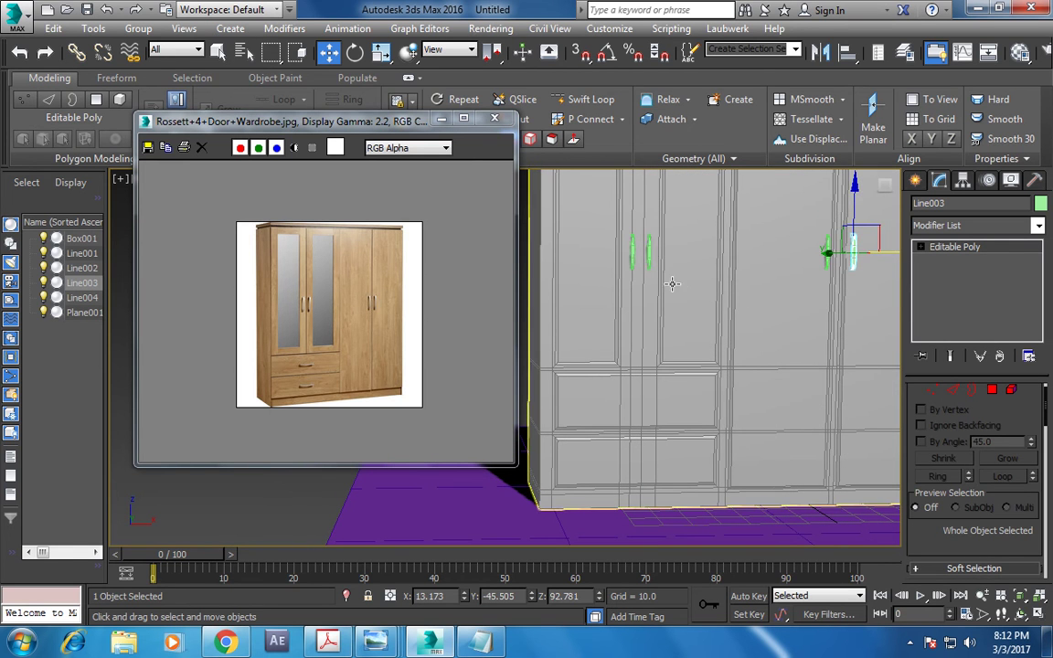
pyautogui.click(647, 256)
pyautogui.keyDown('shift'); pyautogui.moveTo(650, 203); pyautogui.dragTo(663, 339); pyautogui.keyUp('shift')
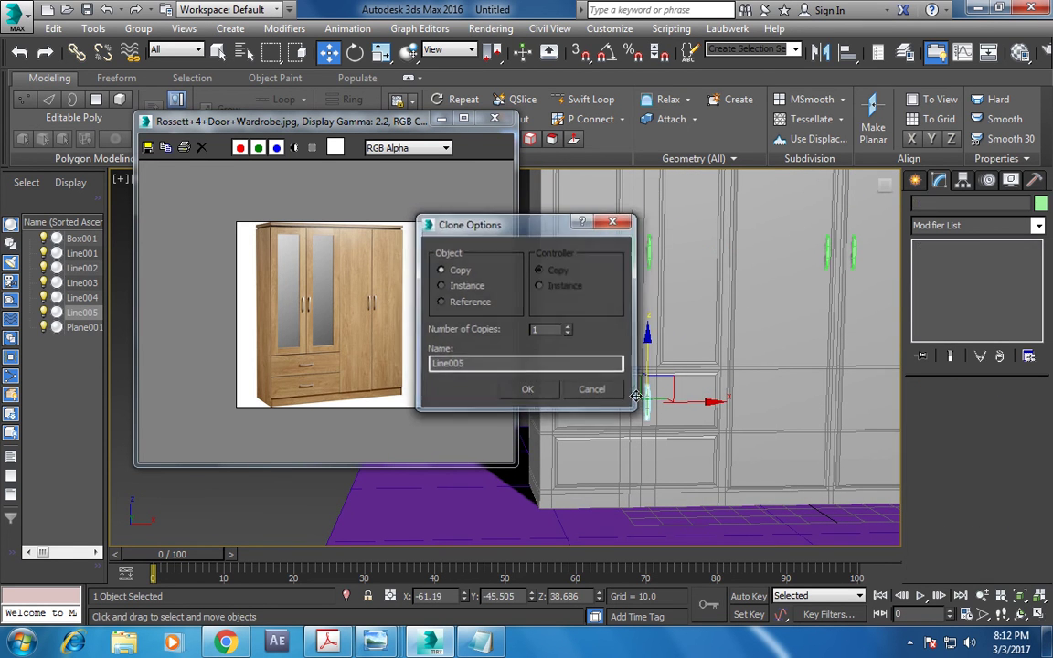
# Step: Create the Line005 copy and rotate it 90° with a 90-degree angle snap to lie horizontal
pyautogui.click(528, 388)
pyautogui.rightClick(603, 55)
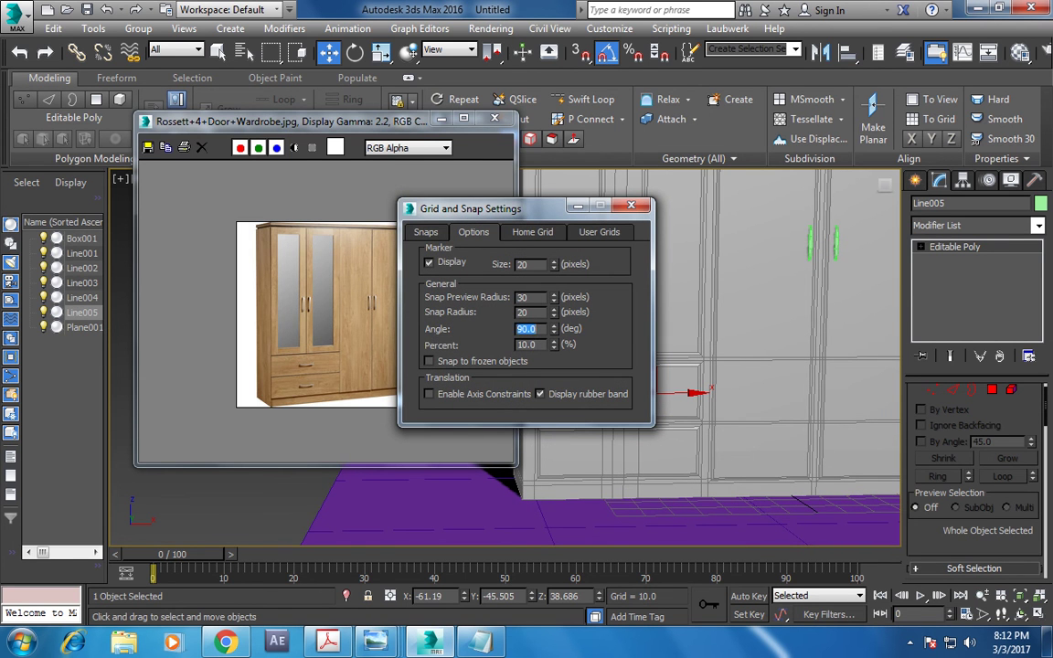
pyautogui.click(630, 205)
pyautogui.press('e')
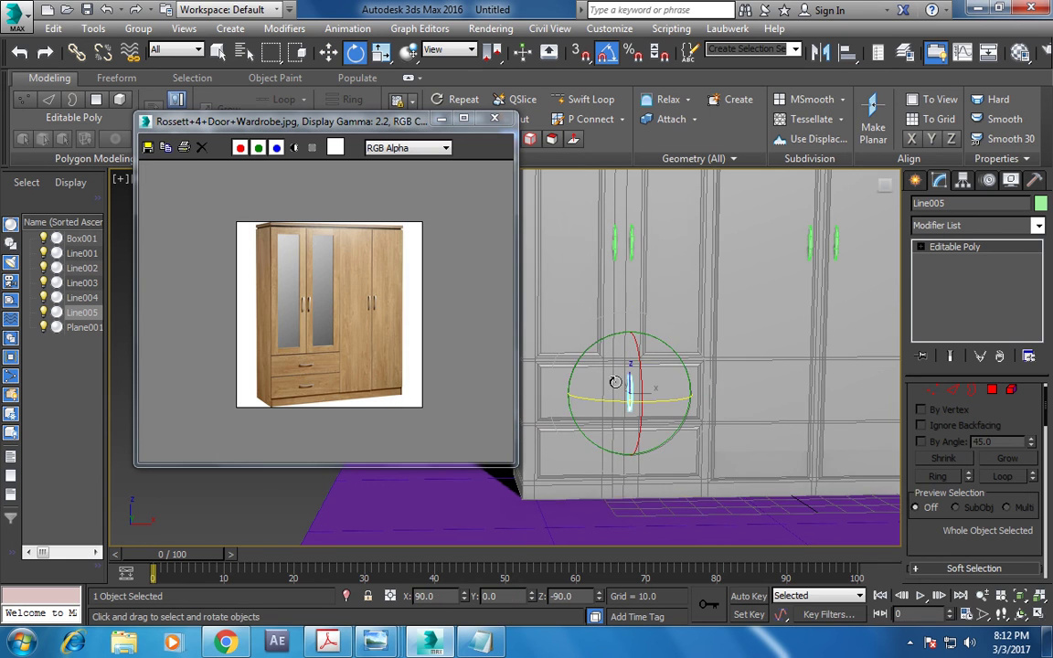
pyautogui.moveTo(594, 348); pyautogui.dragTo(594, 393)
pyautogui.press('w')
# Step: Copy the horizontal handle down onto the lower drawer as Line006, then select everything
pyautogui.moveTo(630, 393)
pyautogui.keyDown('alt'); pyautogui.mouseDown(button='middle')
pyautogui.moveTo(686, 395)
pyautogui.moveTo(707, 374)
pyautogui.moveTo(682, 315)
pyautogui.mouseUp(button='middle'); pyautogui.keyUp('alt')
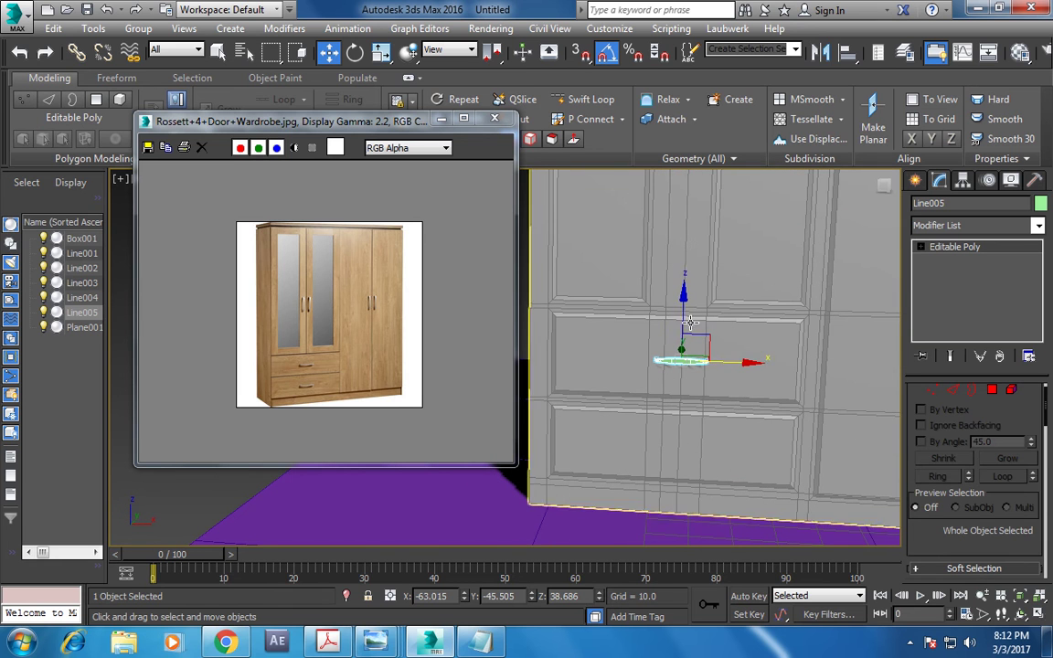
pyautogui.keyDown('shift'); pyautogui.moveTo(681, 315); pyautogui.dragTo(695, 404); pyautogui.keyUp('shift')
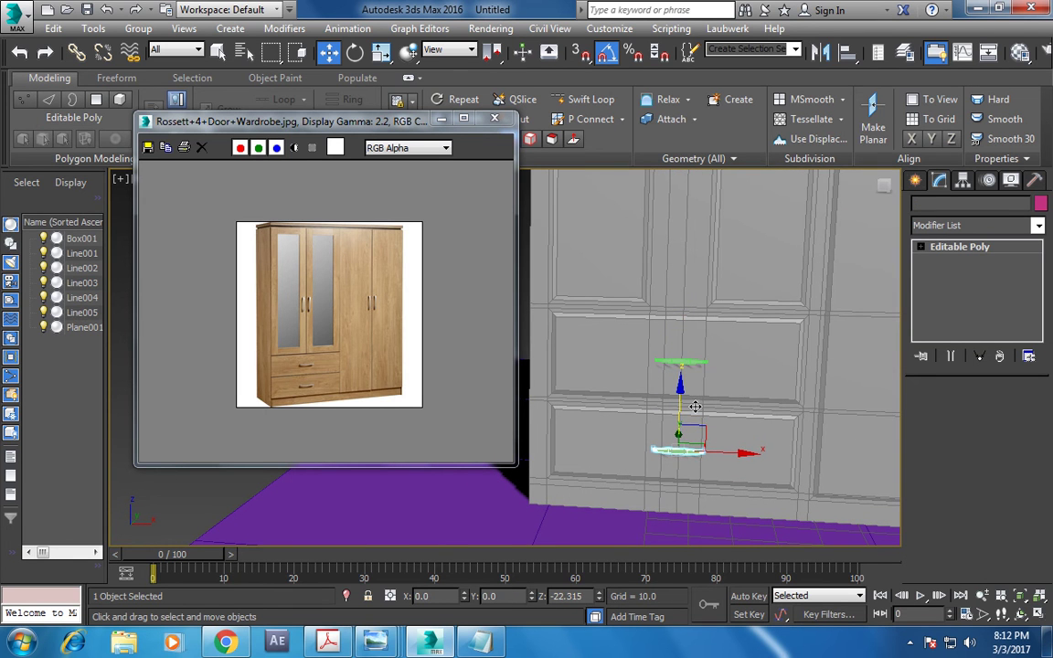
pyautogui.click(534, 393)
pyautogui.keyDown('alt'); pyautogui.moveTo(749, 411); pyautogui.dragTo(1047, 444, button='middle'); pyautogui.keyUp('alt')
pyautogui.scroll(-5, 822, 422)
pyautogui.hotkey('ctrl', 'a')
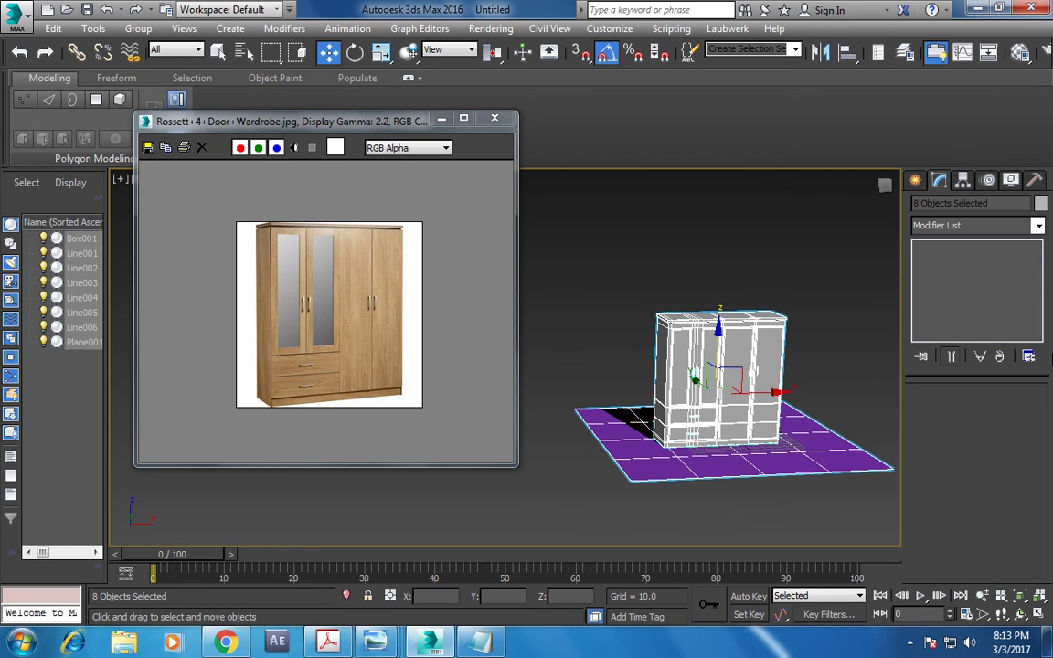
# Step: Give all eight selected objects a grey object colour, then select the wardrobe body Box001
pyautogui.click(1042, 203)
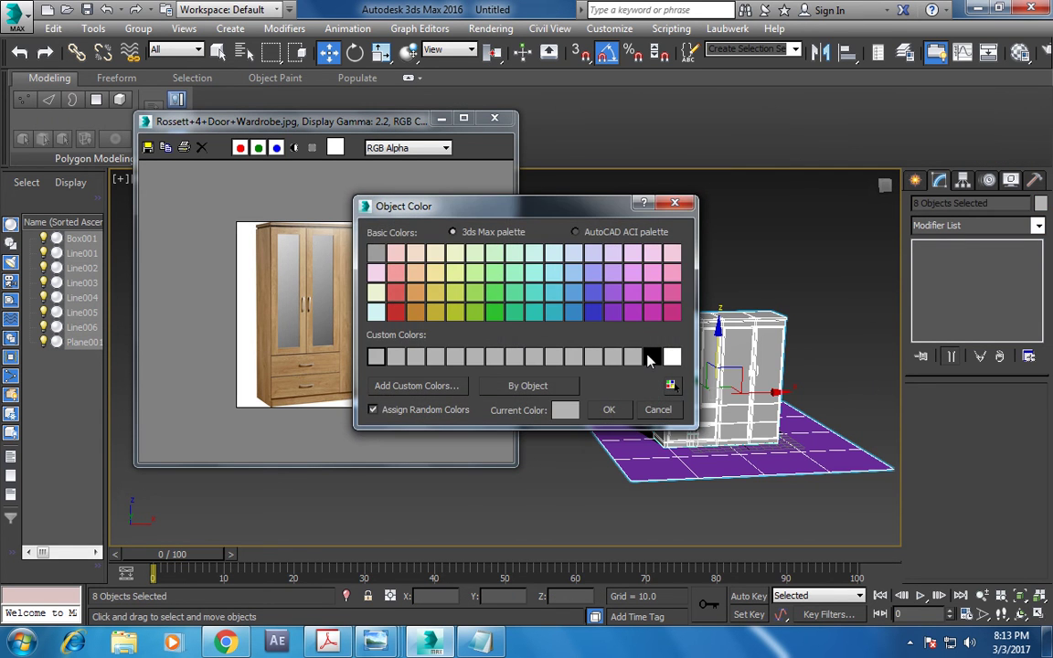
pyautogui.click(608, 409)
pyautogui.click(761, 268)
pyautogui.scroll(3, 731, 366)
pyautogui.scroll(3, 726, 418)
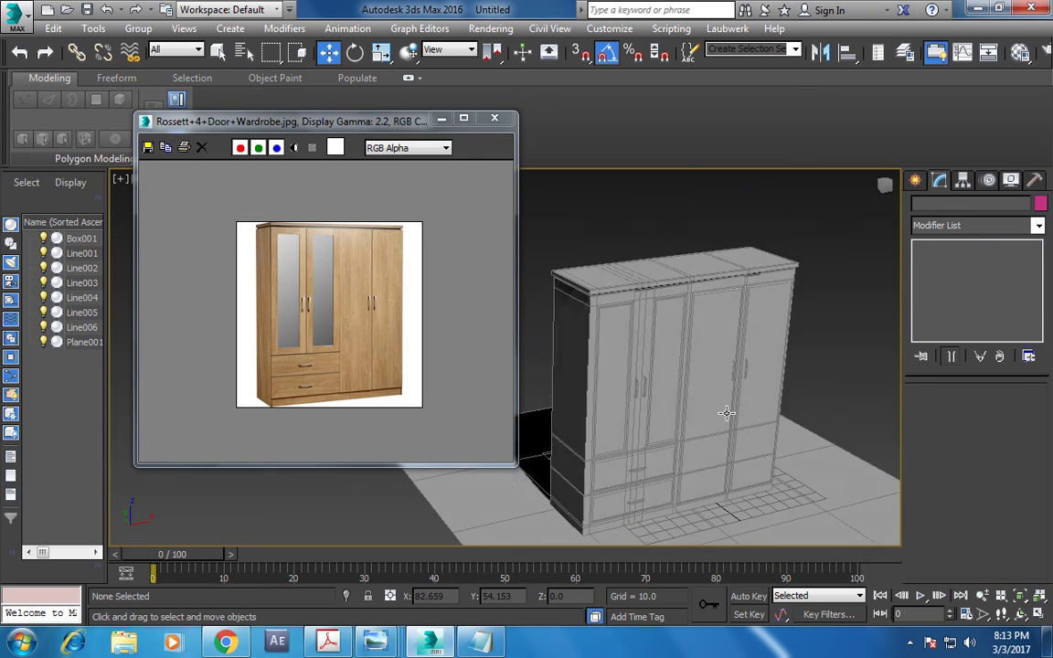
pyautogui.click(726, 418)
pyautogui.scroll(2, 627, 400)
pyautogui.scroll(2, 628, 399)
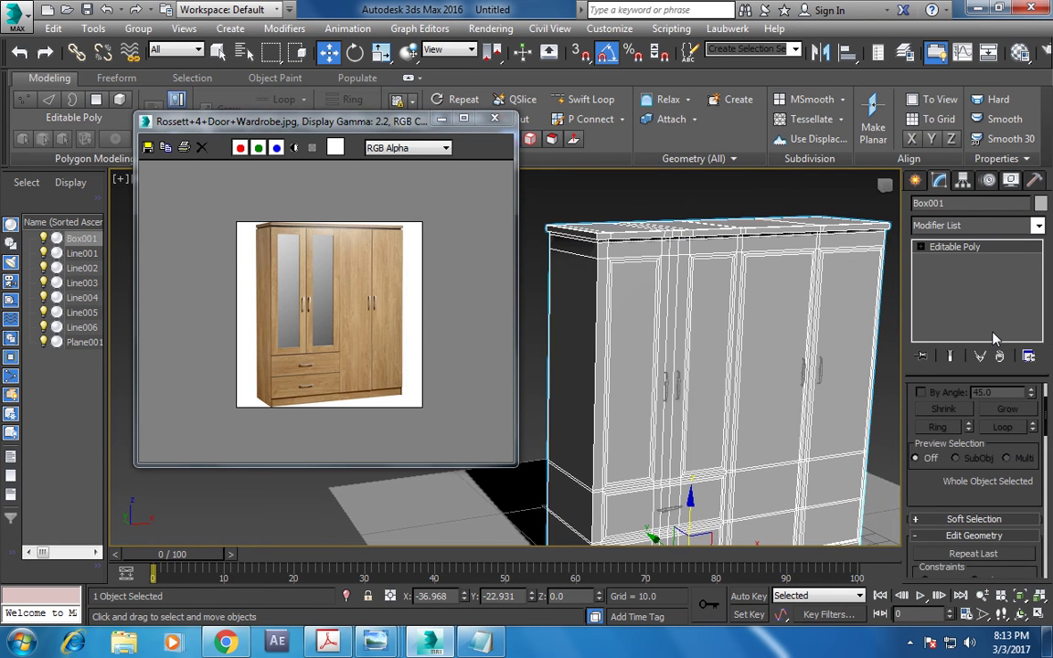
# Step: Select both door inset polygons and make slot 01 an Architectural material with the Mirror template
pyautogui.press('4')
pyautogui.click(637, 361)
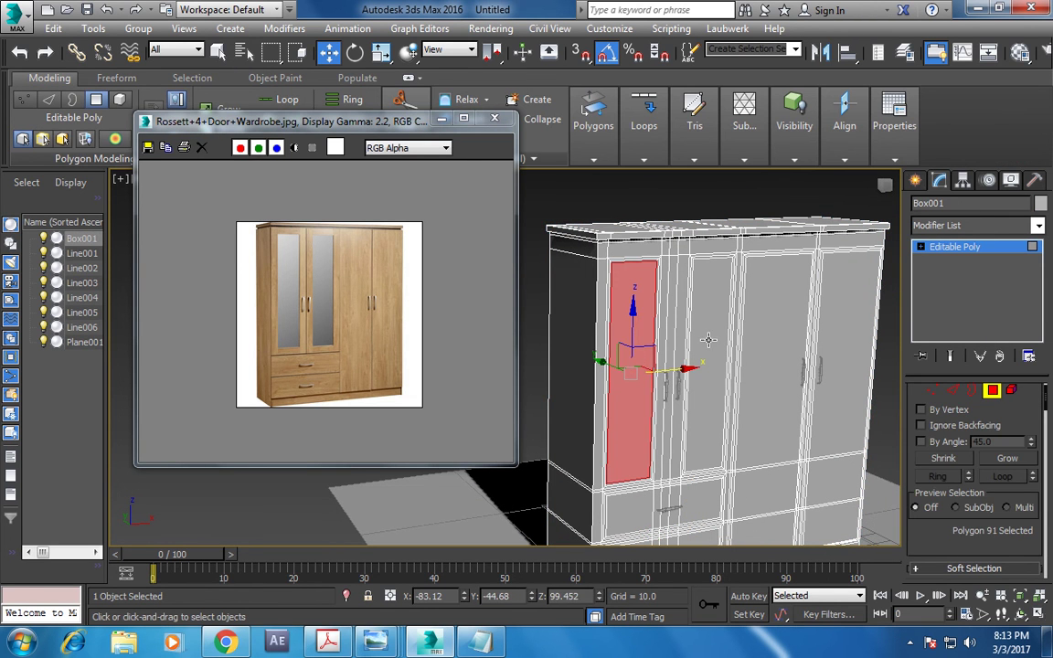
pyautogui.keyDown('ctrl'); pyautogui.click(721, 371); pyautogui.keyUp('ctrl')
pyautogui.press('m')
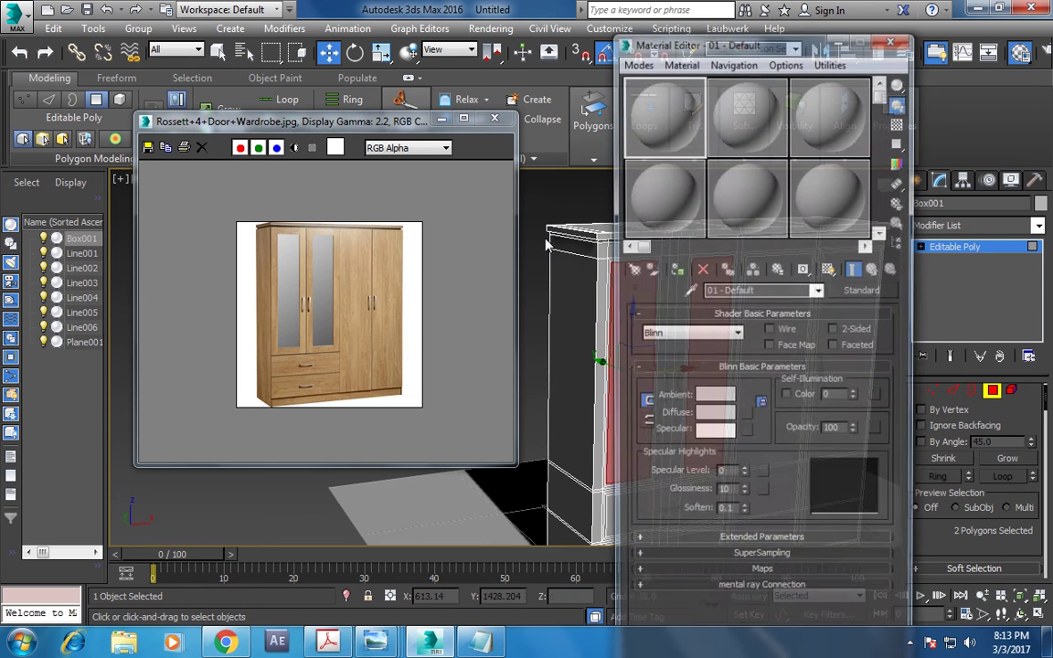
pyautogui.click(858, 289)
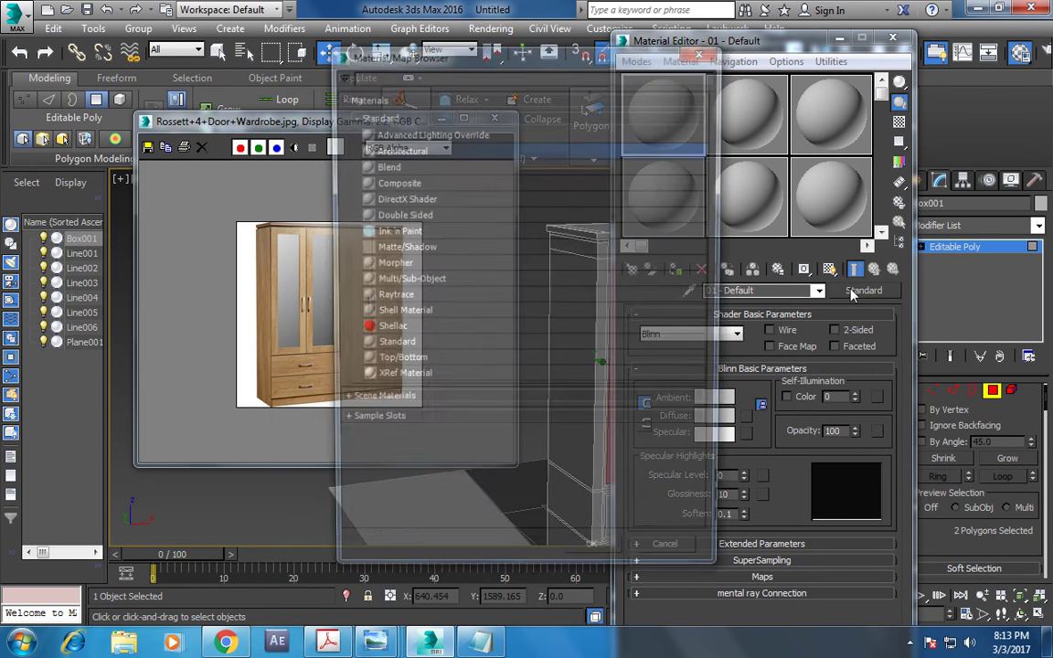
pyautogui.doubleClick(411, 152)
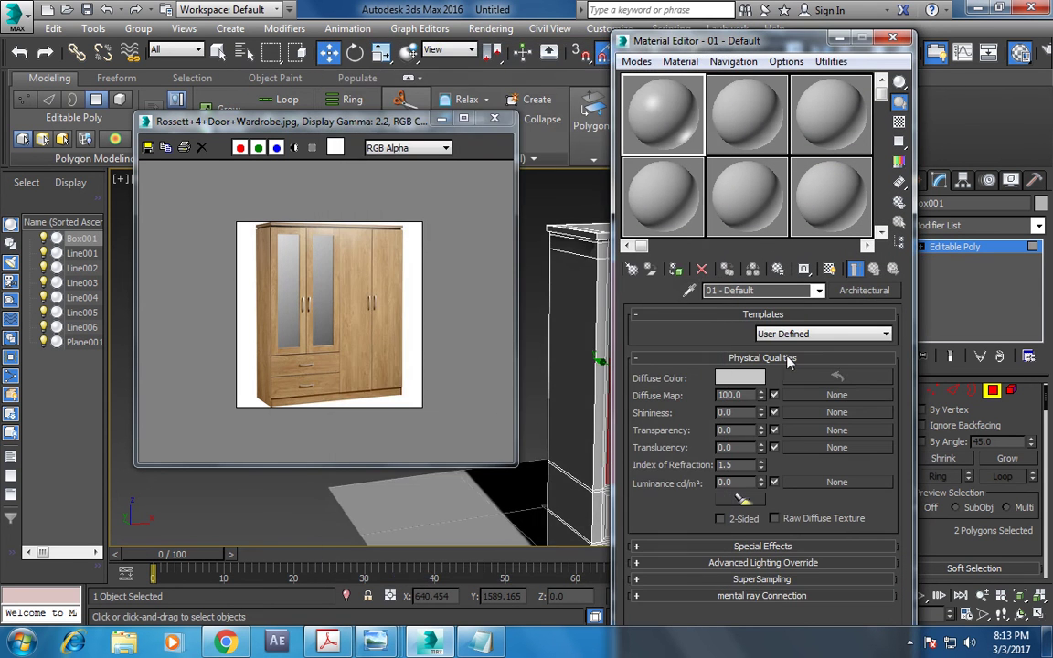
pyautogui.click(847, 334)
pyautogui.click(723, 405)
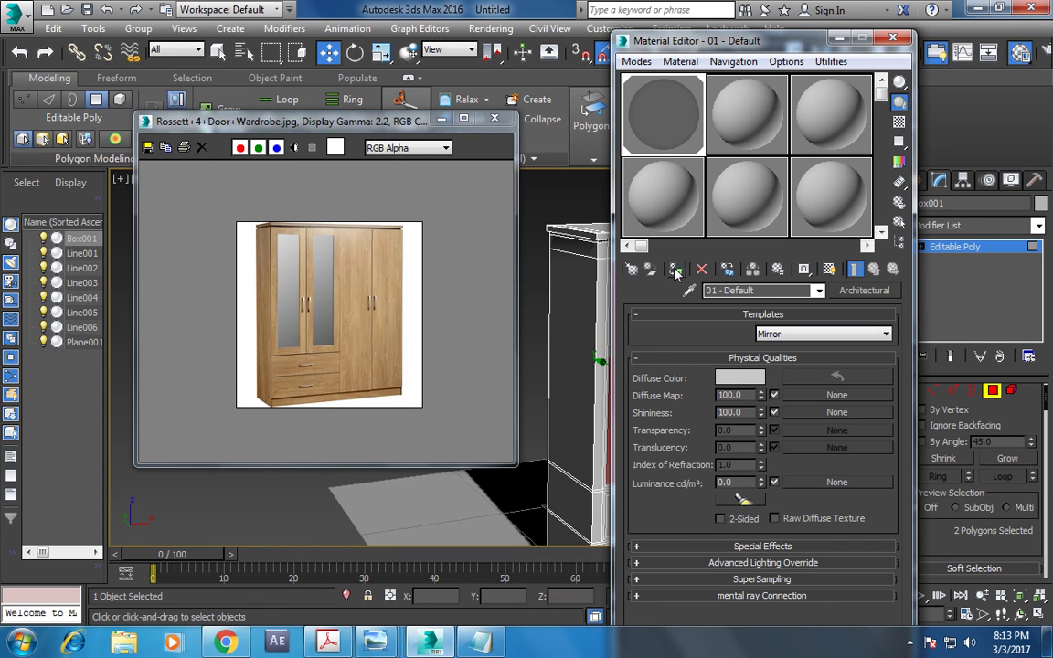
pyautogui.click(839, 39)
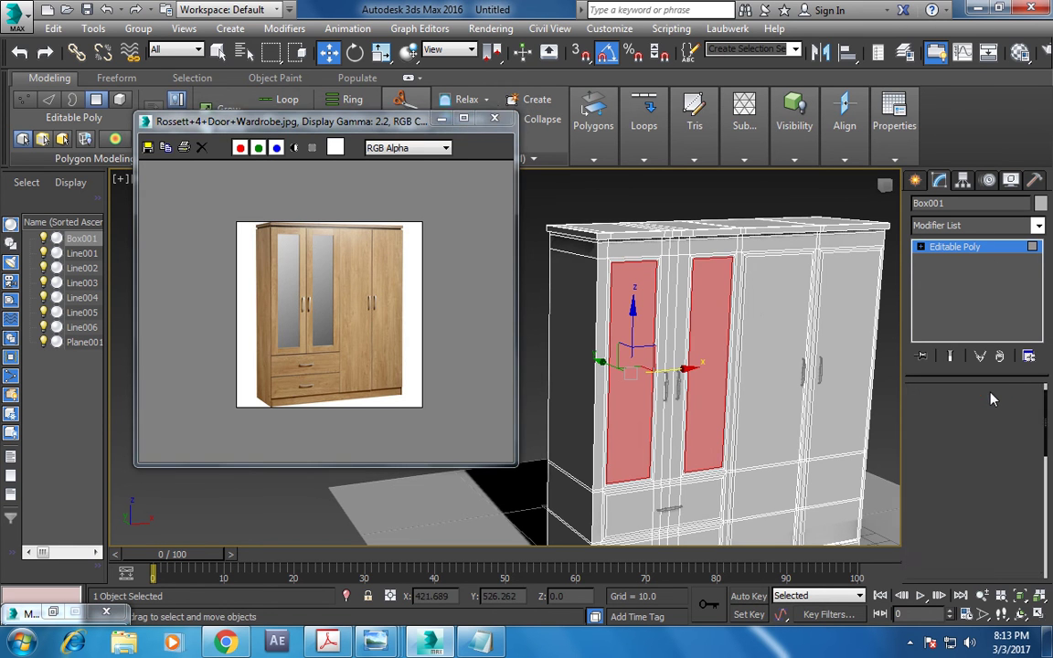
# Step: Invert the polygon selection to pick the wardrobe's remaining faces and reopen the Material Editor
pyautogui.click(992, 392)
pyautogui.click(993, 392)
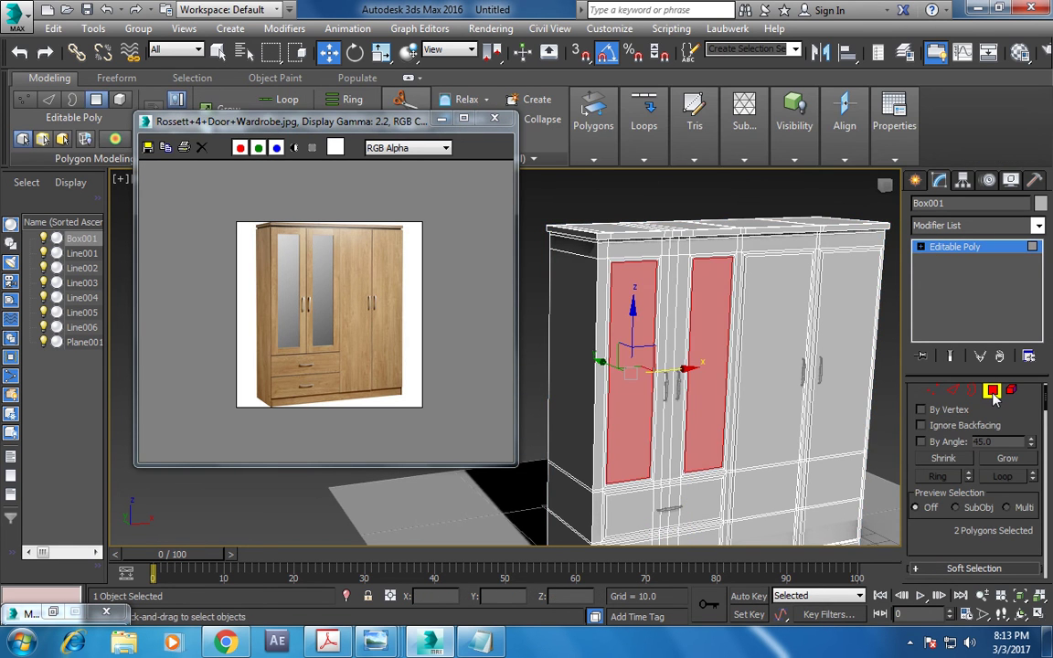
pyautogui.hotkey('ctrl', 'i')
pyautogui.press('m')
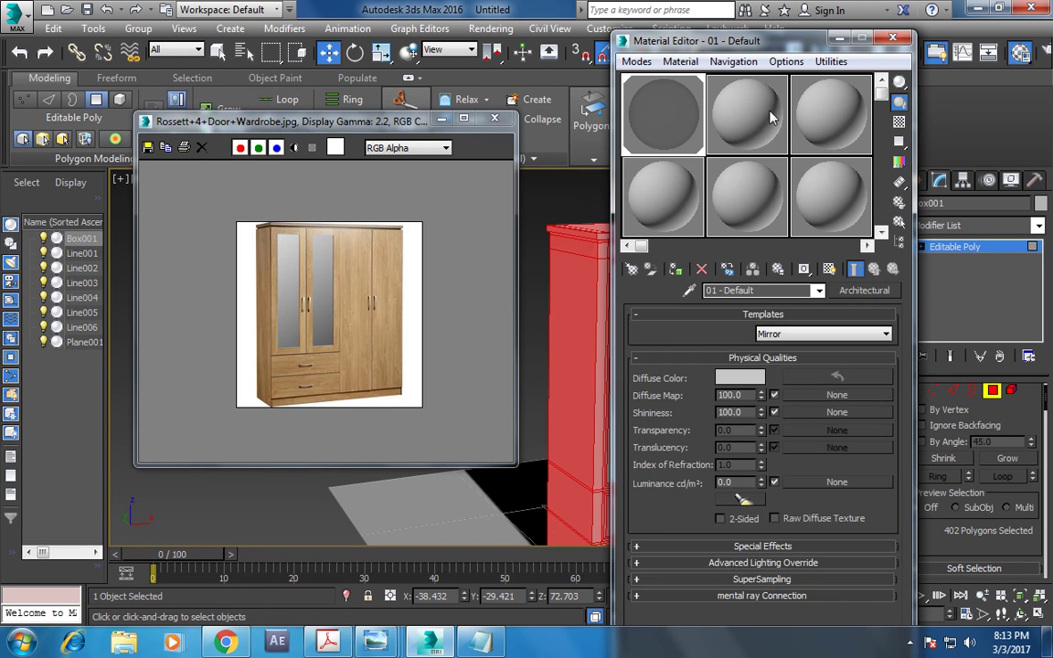
# Step: Load D:\Kayo\Texture lib\smaller wooden planks\ZWGrainH.jpg as the diffuse bitmap for slot 02
pyautogui.click(746, 417)
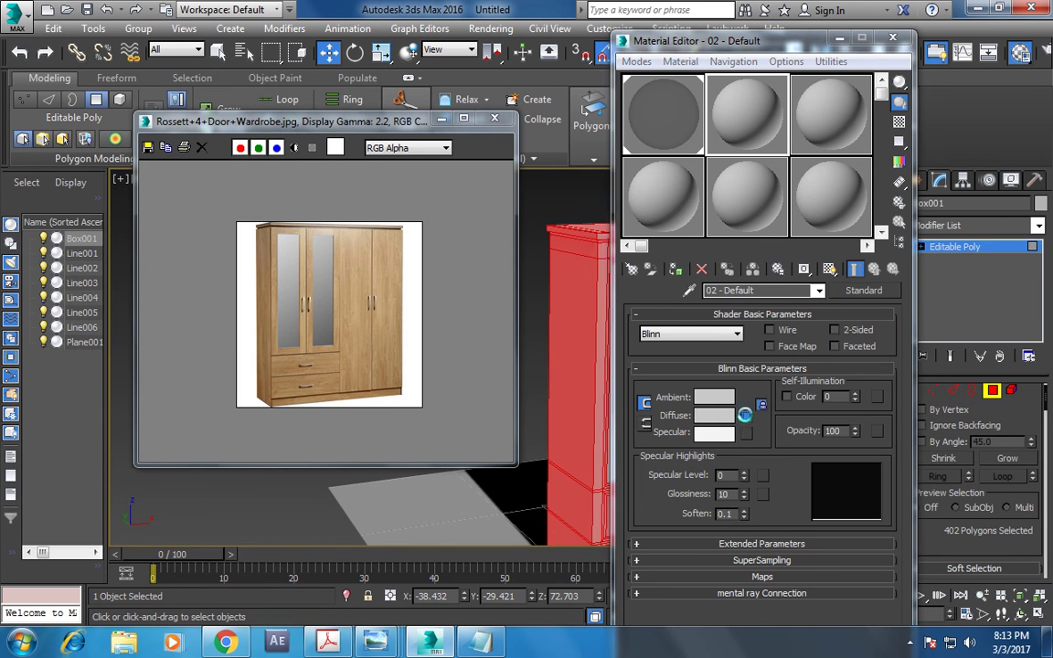
pyautogui.doubleClick(388, 134)
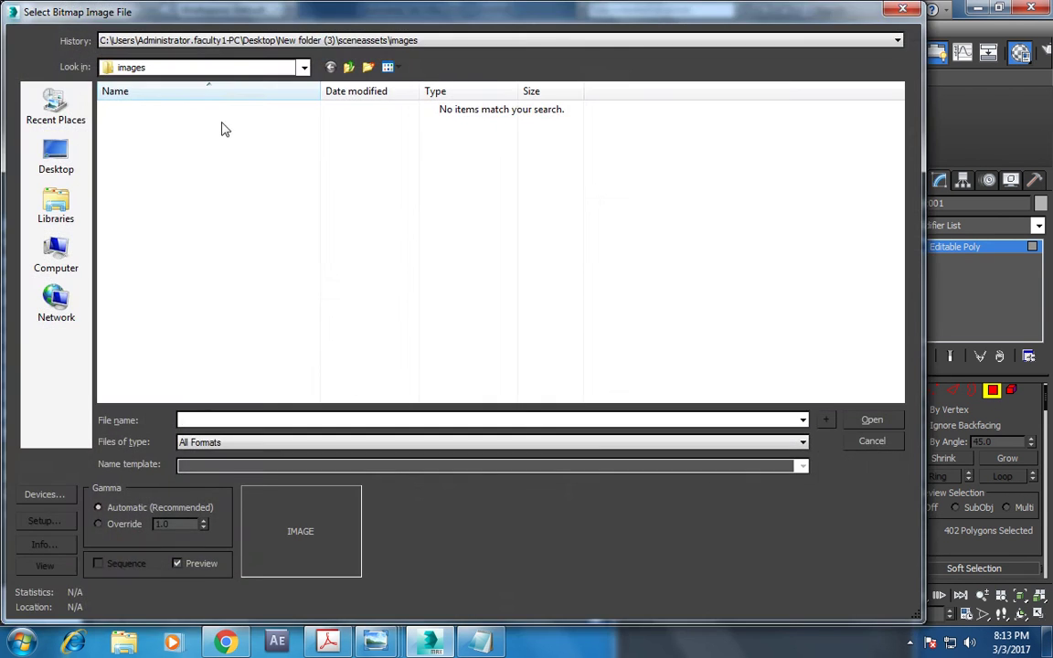
pyautogui.click(56, 256)
pyautogui.doubleClick(397, 142)
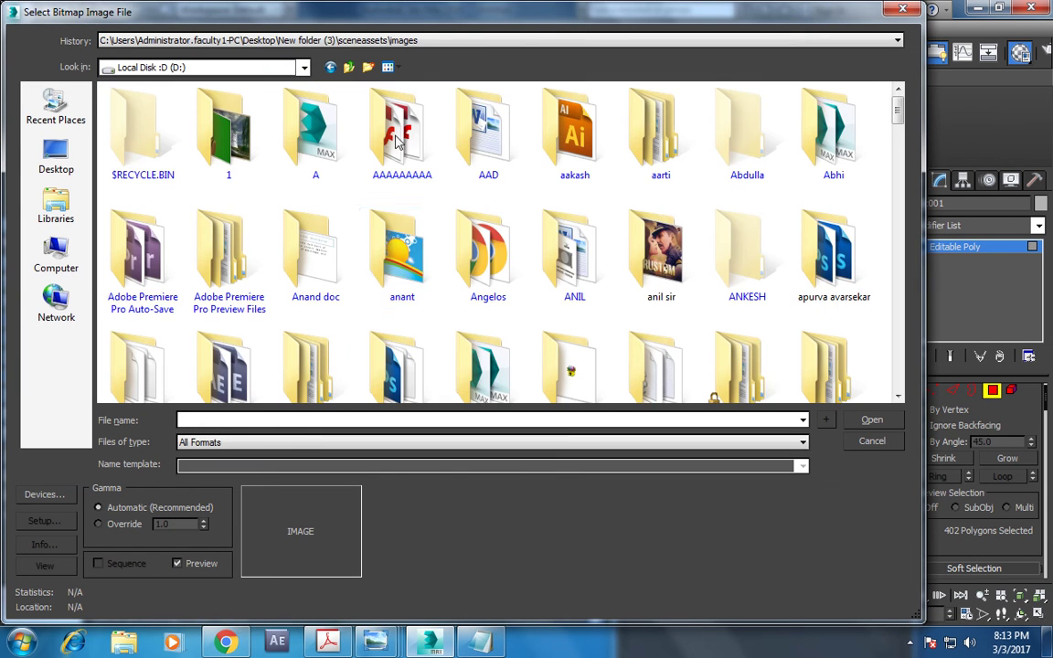
pyautogui.scroll(-5, 406, 274)
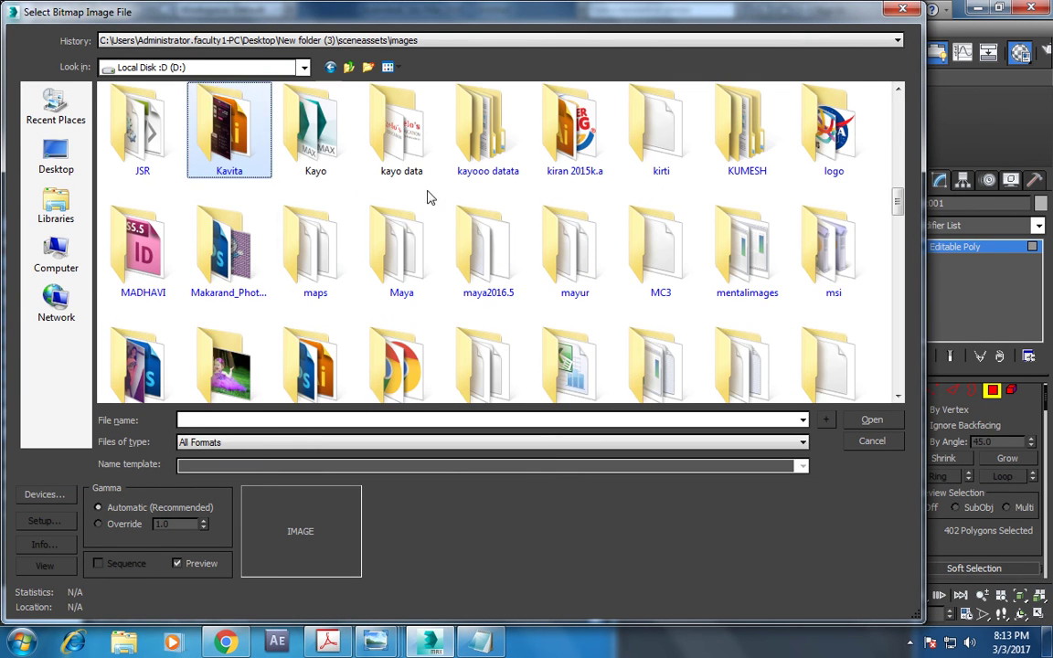
pyautogui.doubleClick(294, 139)
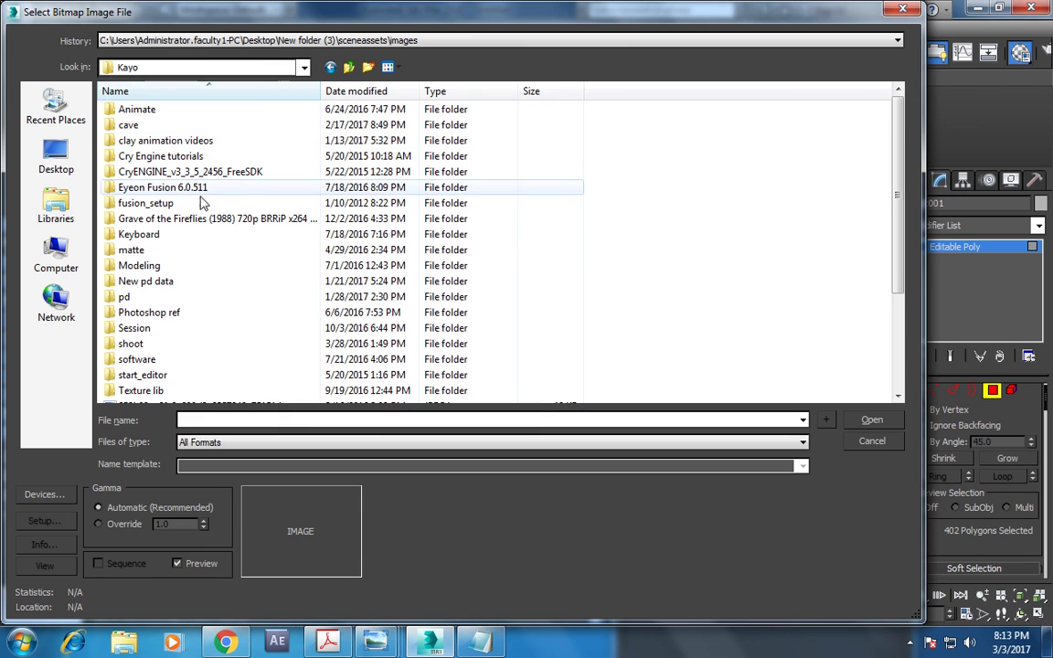
pyautogui.press('t')
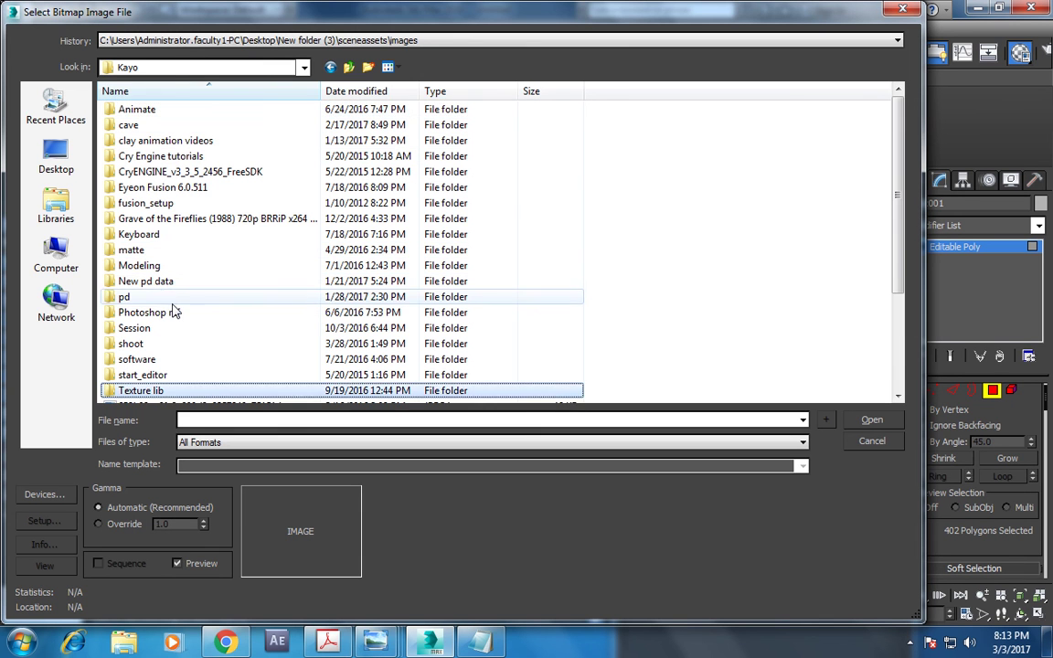
pyautogui.press('Return')
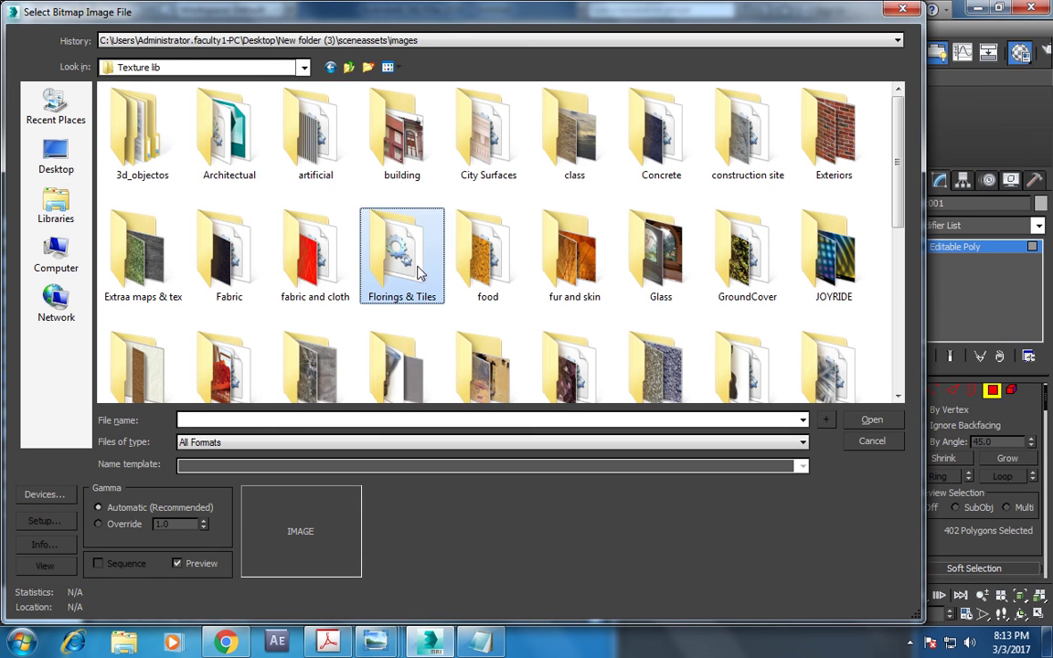
pyautogui.scroll(-5, 666, 282)
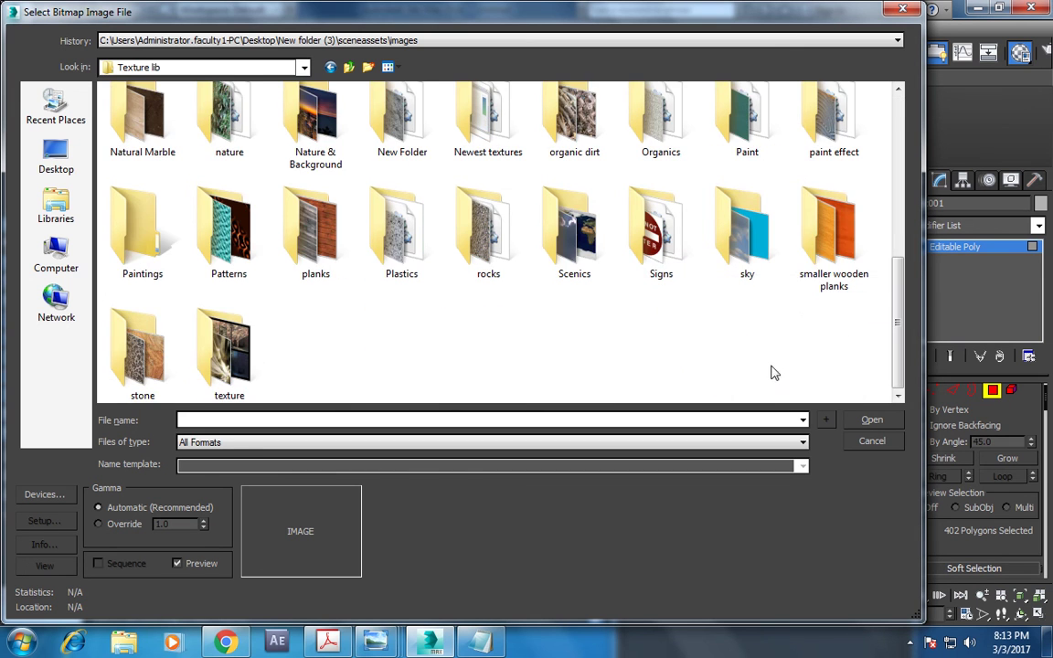
pyautogui.doubleClick(837, 247)
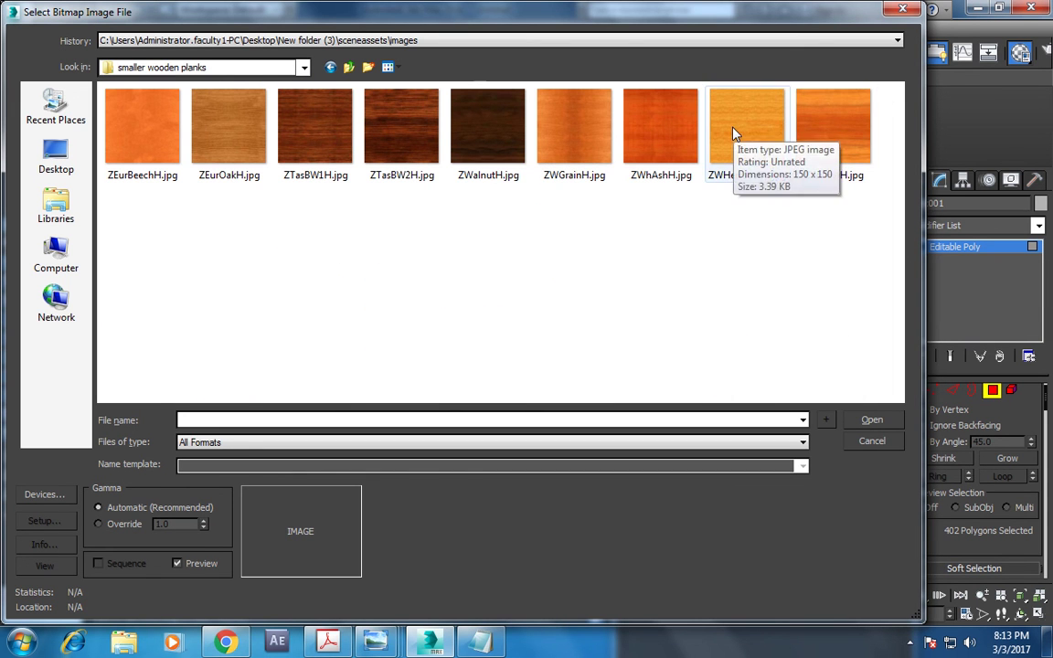
pyautogui.doubleClick(575, 128)
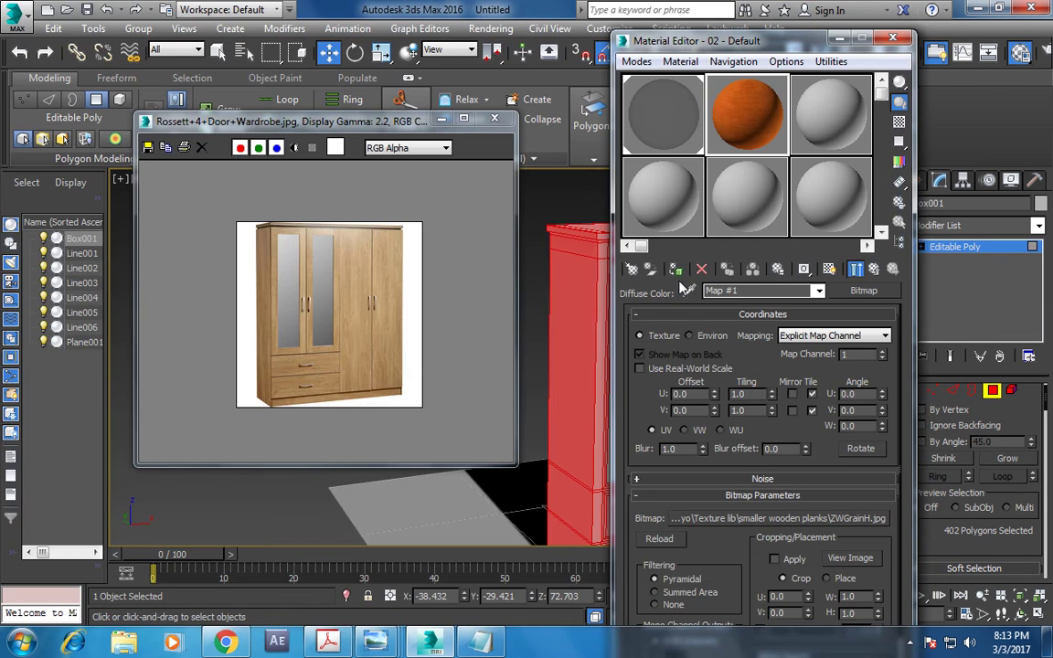
# Step: Show the orange wood material in the viewport, tiled 3.0 in both U and V
pyautogui.click(828, 269)
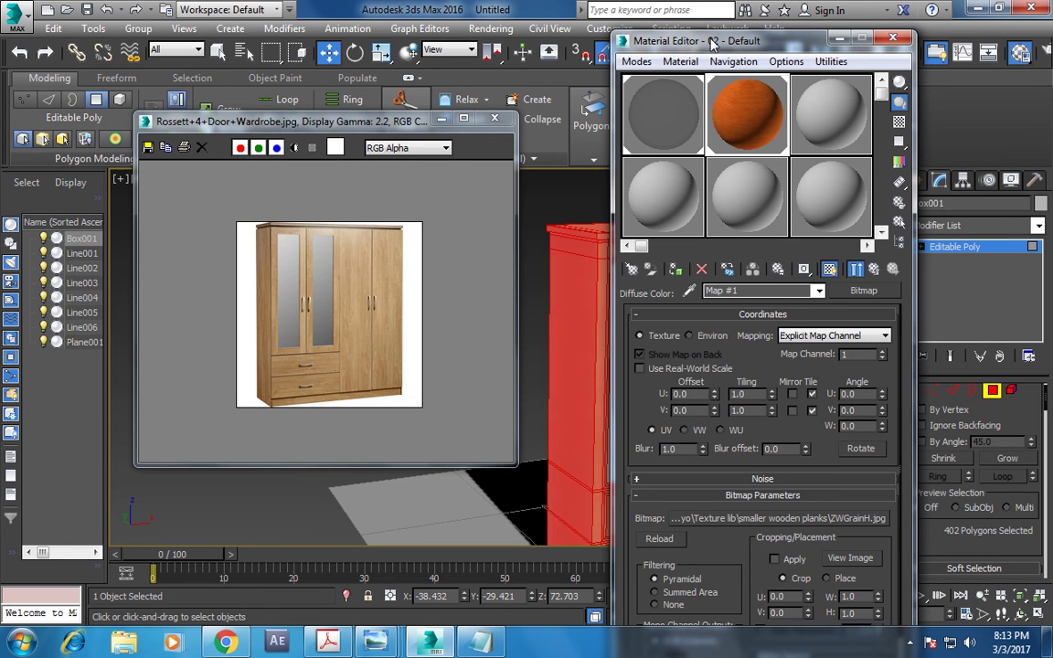
pyautogui.moveTo(712, 43); pyautogui.dragTo(898, 136)
pyautogui.click(923, 487)
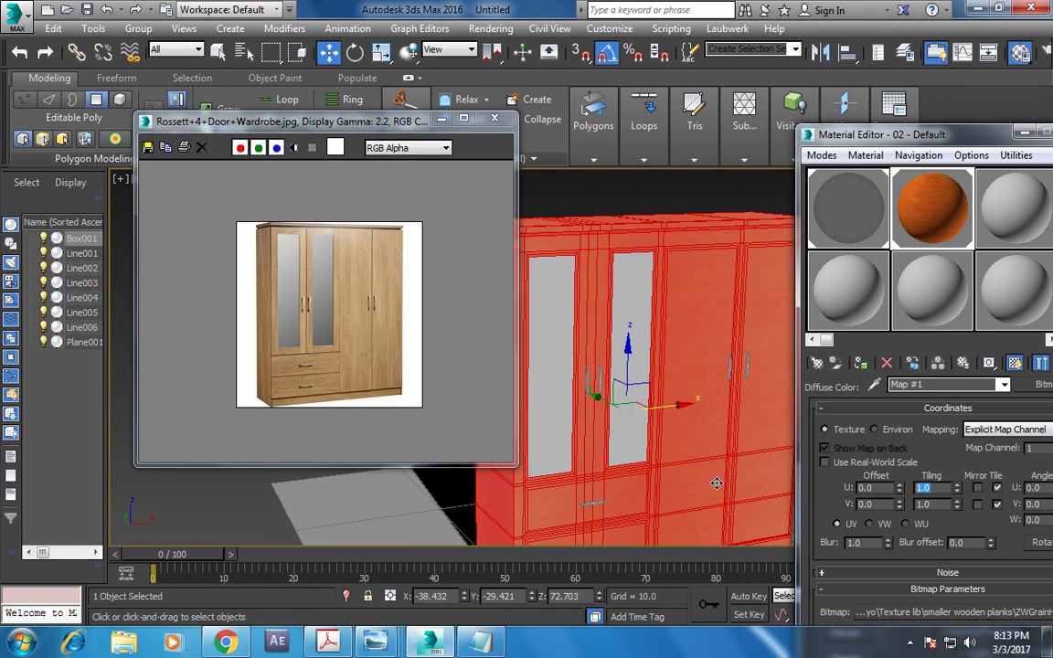
pyautogui.press('Tab')
pyautogui.write('3')
pyautogui.press('Return')
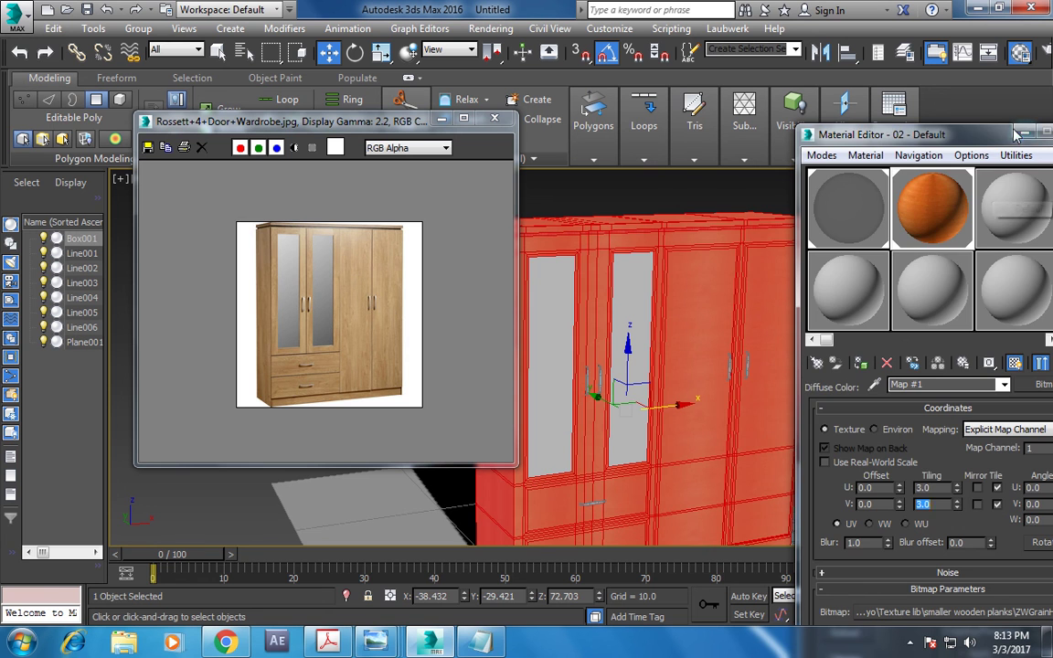
pyautogui.click(1020, 135)
# Step: Add a UVW Map modifier with Box mapping to the wardrobe body
pyautogui.click(772, 193)
pyautogui.moveTo(681, 293)
pyautogui.keyDown('alt'); pyautogui.mouseDown(button='middle')
pyautogui.moveTo(759, 302)
pyautogui.moveTo(845, 290)
pyautogui.mouseUp(button='middle'); pyautogui.keyUp('alt')
pyautogui.click(1037, 226)
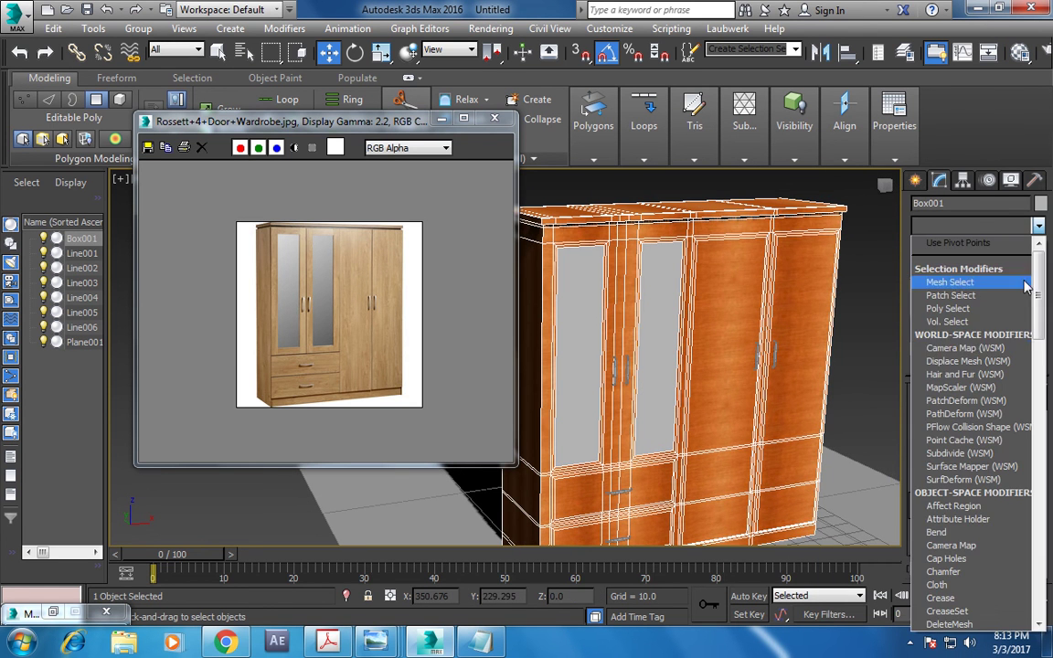
pyautogui.scroll(-10, 1014, 365)
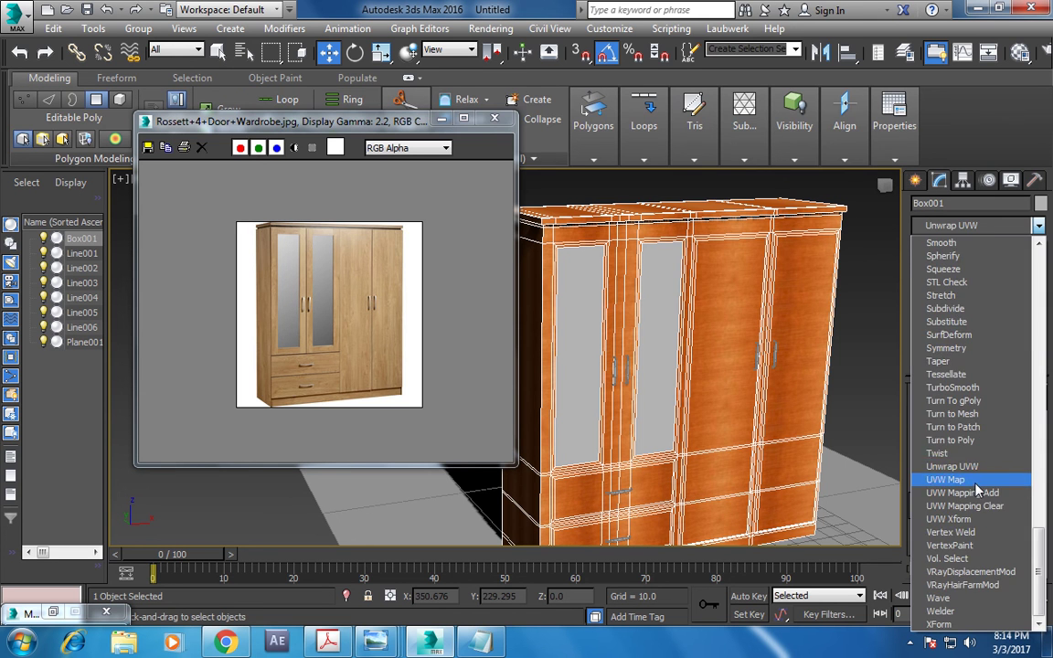
pyautogui.click(955, 462)
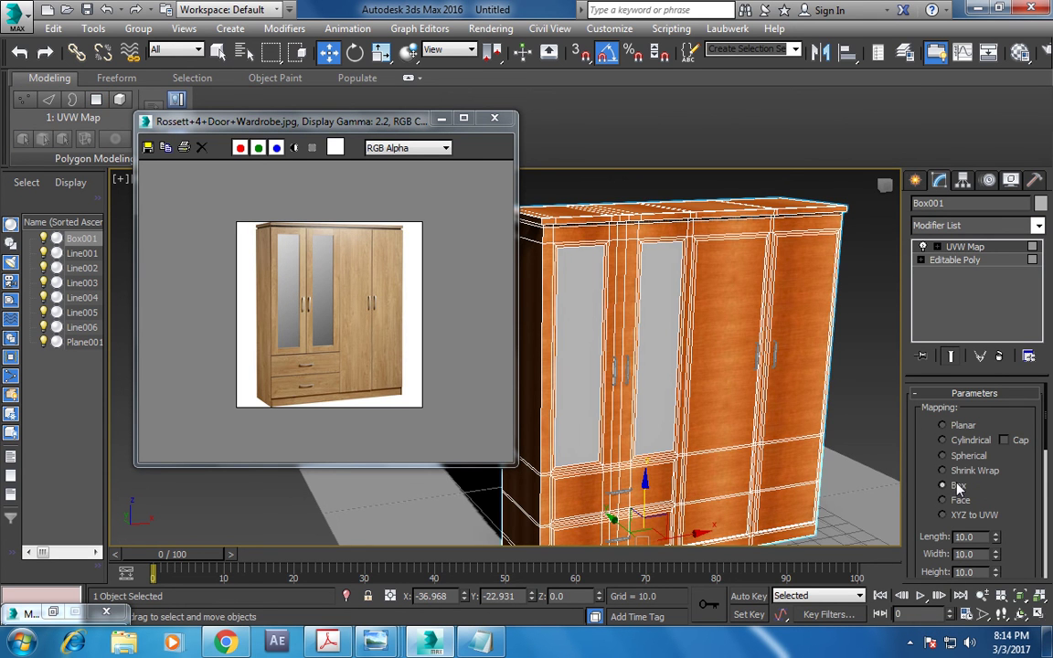
pyautogui.scroll(-3, 722, 383)
pyautogui.scroll(4, 730, 371)
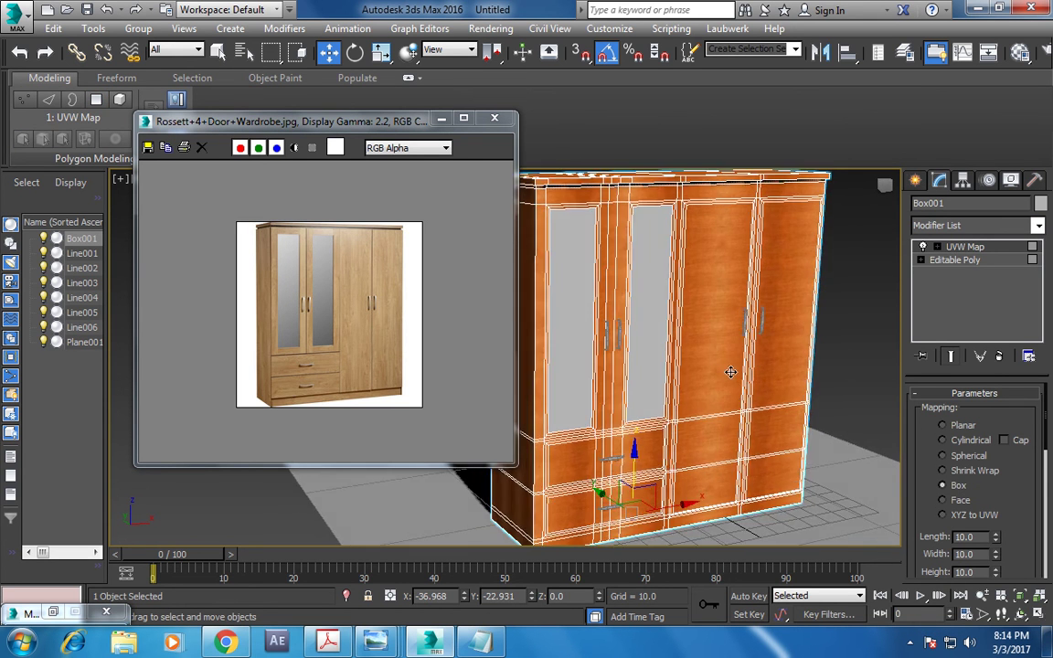
pyautogui.scroll(-2, 730, 372)
pyautogui.scroll(-1, 606, 259)
# Step: Select all objects and zoom in closer on the wardrobe
pyautogui.hotkey('ctrl', 'a')
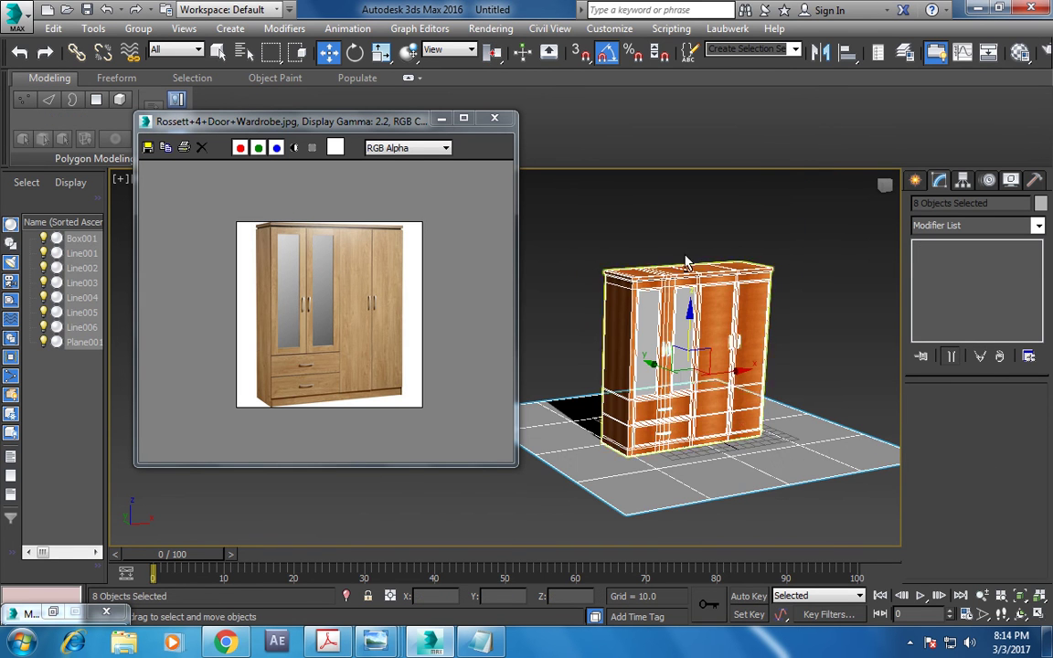
pyautogui.moveTo(909, 506)
pyautogui.mouseDown(button='middle')
pyautogui.moveTo(849, 446)
pyautogui.moveTo(794, 426)
pyautogui.mouseUp(button='middle')
pyautogui.scroll(3, 794, 426)
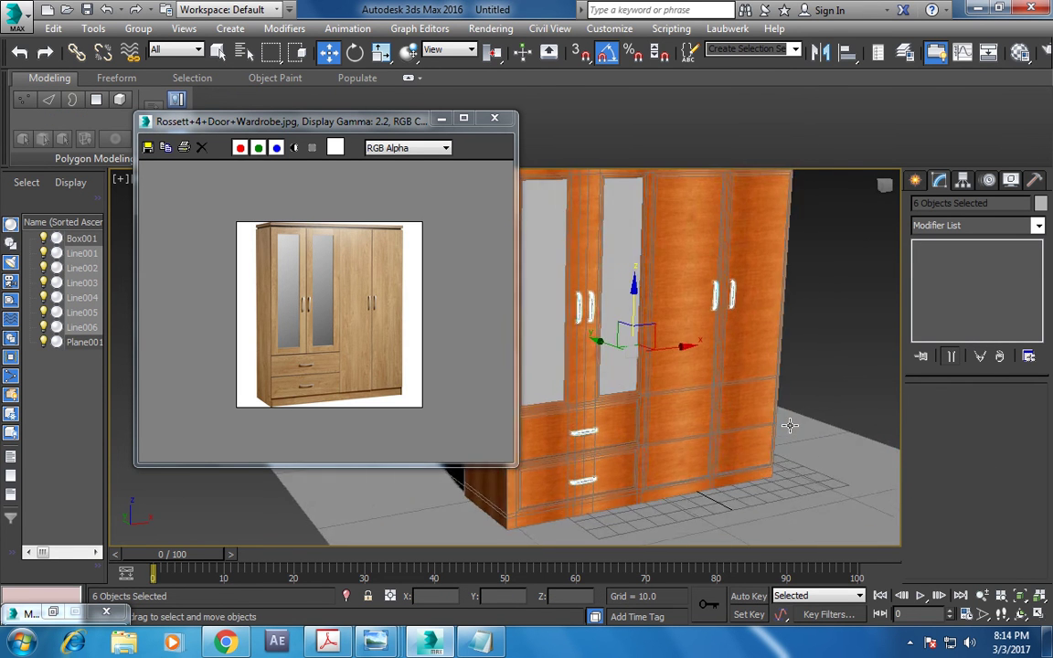
pyautogui.scroll(1, 804, 429)
pyautogui.scroll(2, 795, 430)
pyautogui.scroll(1, 791, 434)
# Step: Assign a grey Anisotropic material to the selected handles
pyautogui.press('m')
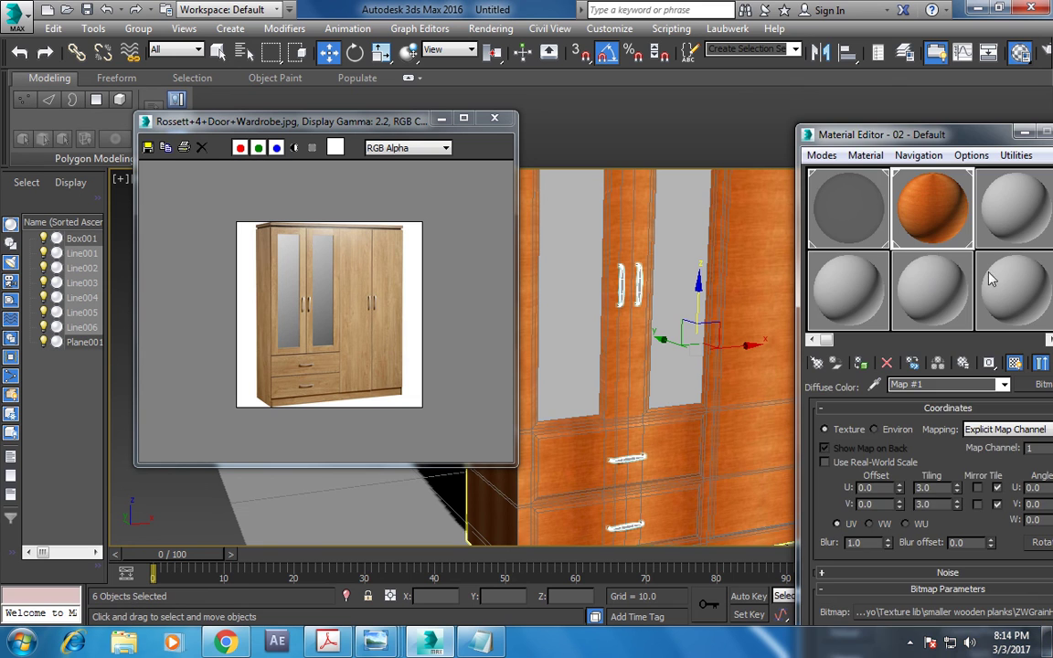
pyautogui.click(875, 427)
pyautogui.click(859, 443)
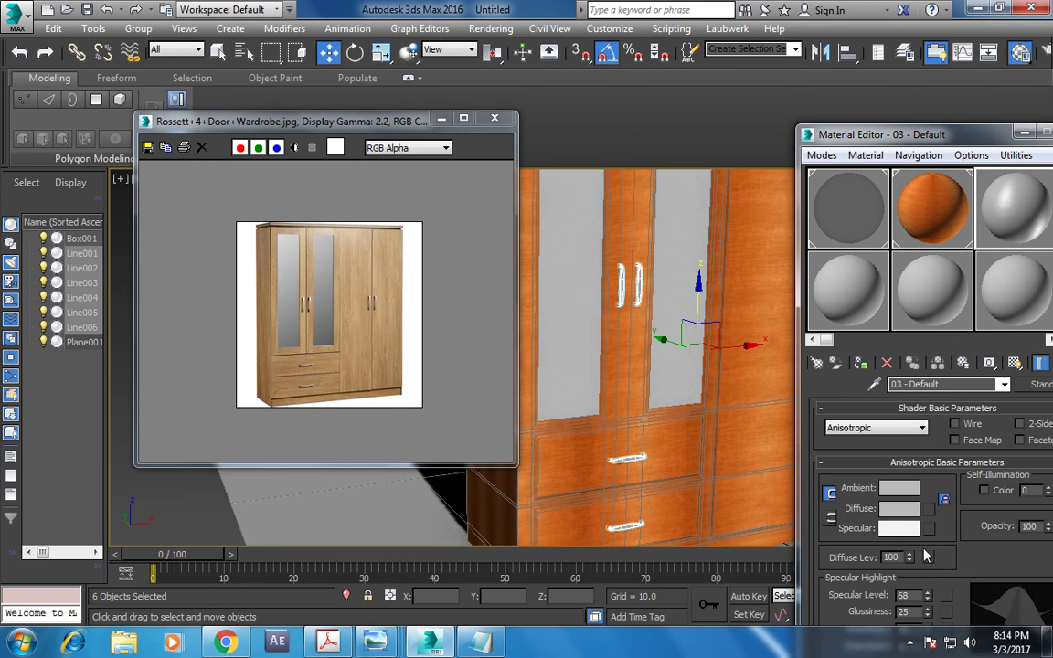
pyautogui.click(900, 509)
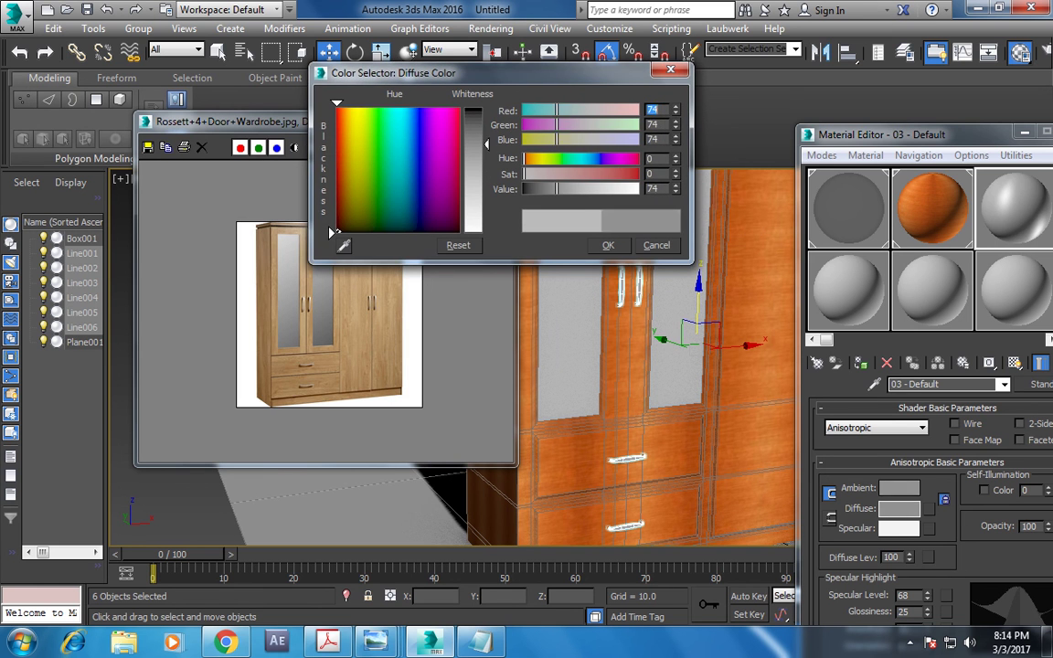
pyautogui.click(608, 245)
pyautogui.click(860, 364)
# Step: Close the Material Editor and the reference photo viewer
pyautogui.moveTo(877, 142); pyautogui.dragTo(603, 146)
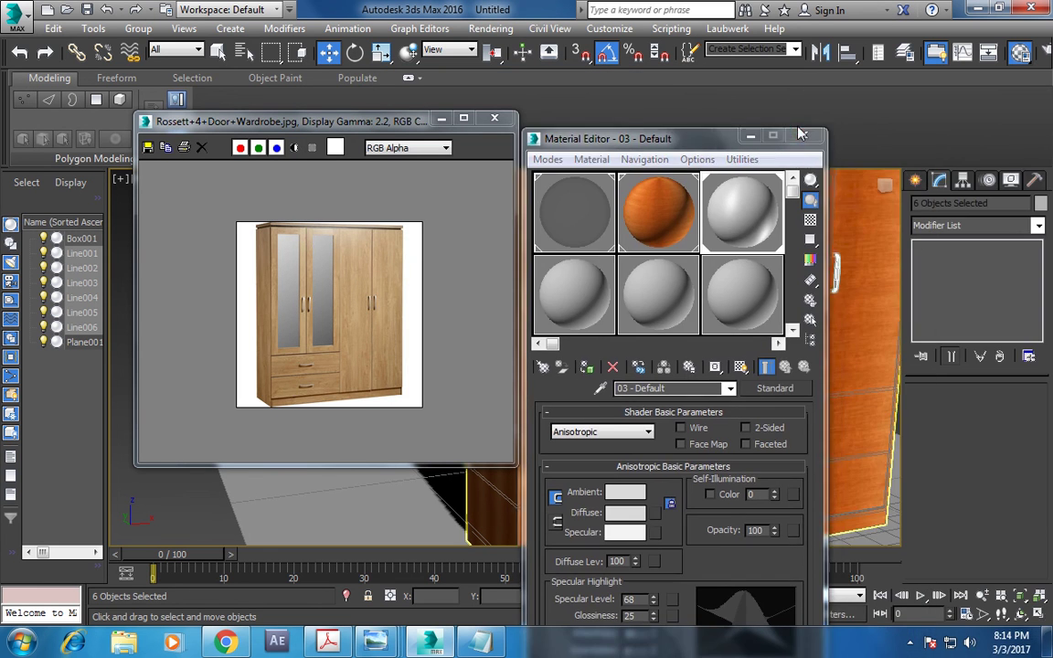
pyautogui.click(804, 136)
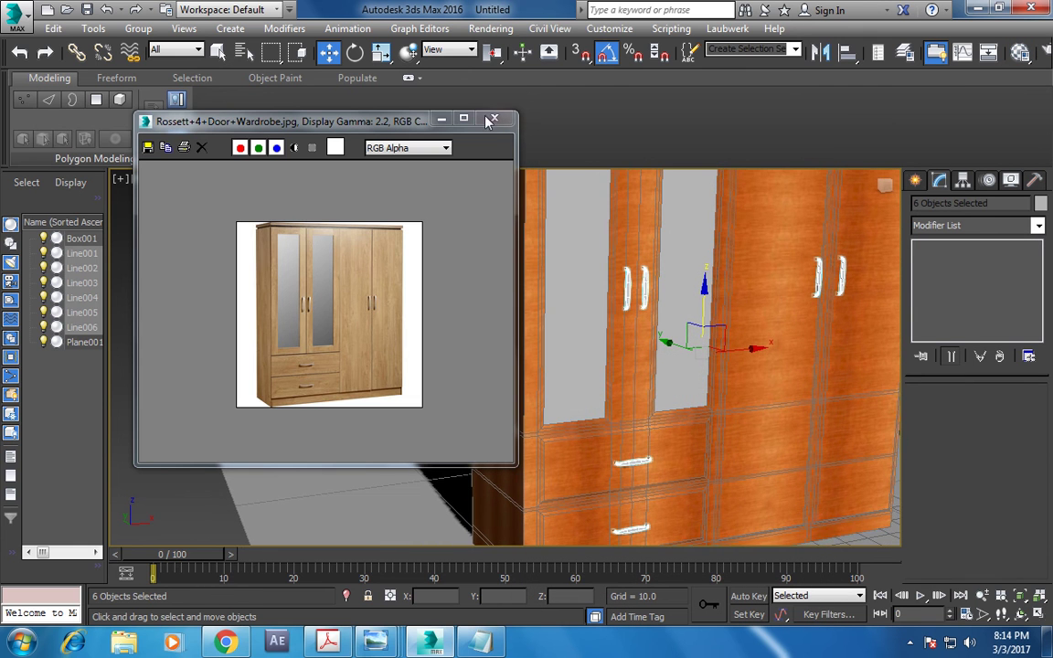
pyautogui.click(491, 120)
pyautogui.scroll(-3, 660, 317)
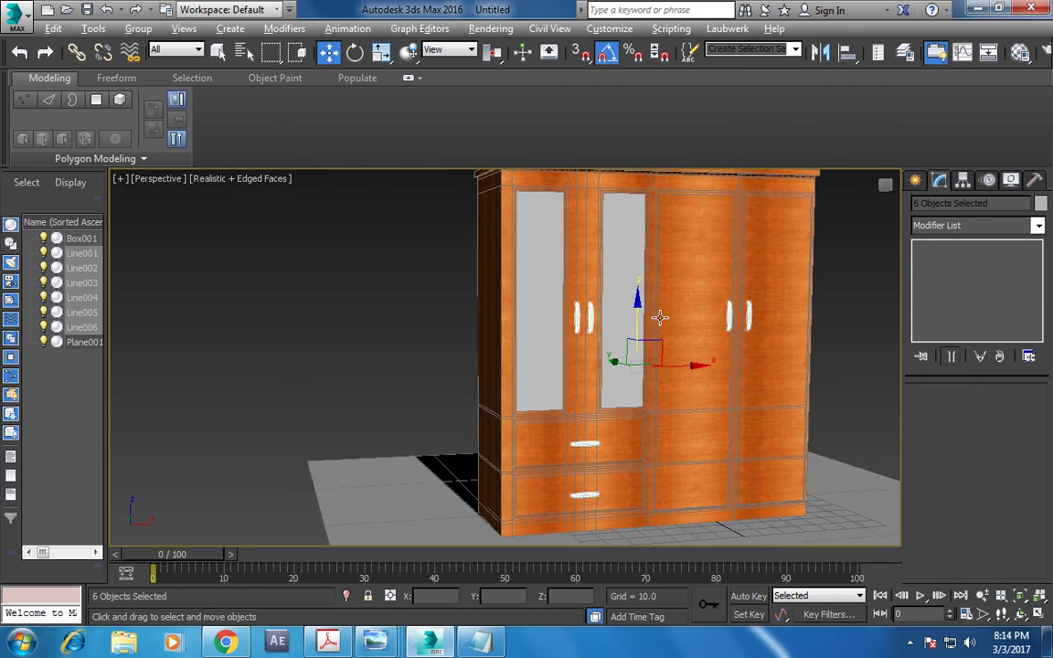
# Step: Reset the Box001 wood material tiling to 1.0 in both directions
pyautogui.keyDown('alt'); pyautogui.moveTo(659, 317); pyautogui.dragTo(698, 298, button='middle'); pyautogui.keyUp('alt')
pyautogui.click(698, 298)
pyautogui.press('m')
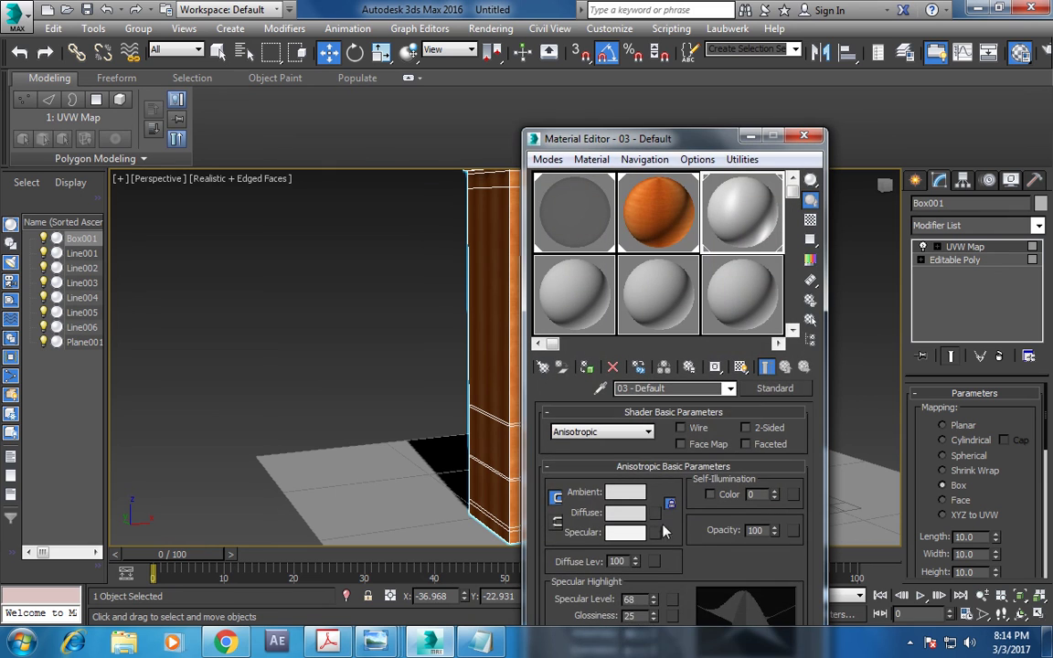
pyautogui.click(644, 224)
pyautogui.doubleClick(650, 492)
pyautogui.write('1')
pyautogui.press('Tab')
pyautogui.write('1')
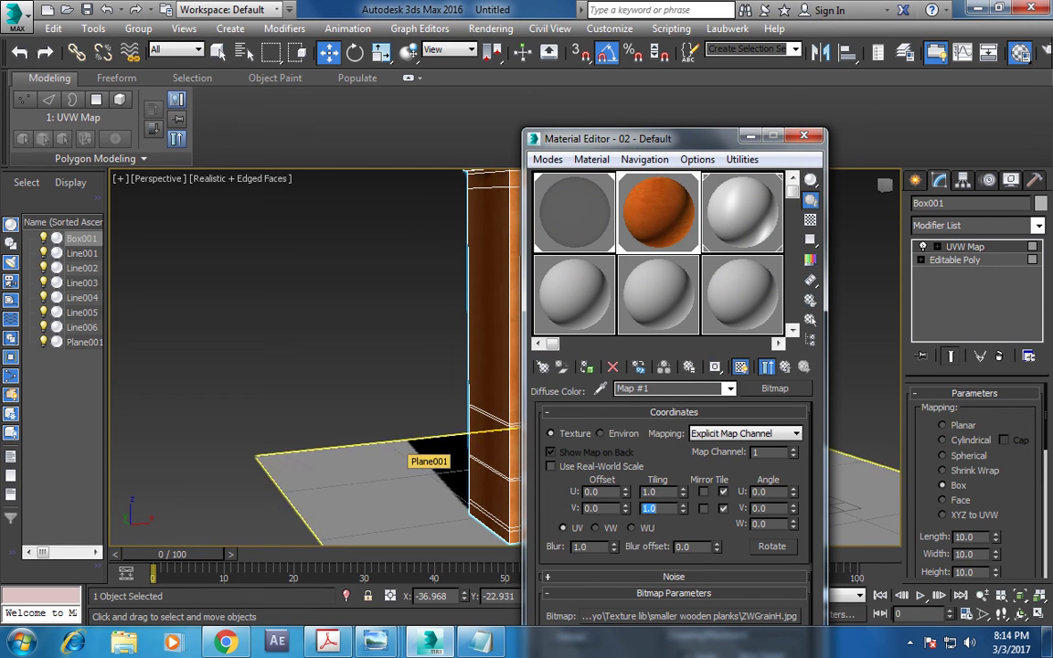
pyautogui.click(803, 137)
# Step: Turn off edged faces on the shaded wardrobe and bring the Notepad notes forward
pyautogui.moveTo(741, 288)
pyautogui.keyDown('alt'); pyautogui.mouseDown(button='middle')
pyautogui.moveTo(676, 337)
pyautogui.moveTo(691, 322)
pyautogui.mouseUp(button='middle'); pyautogui.keyUp('alt')
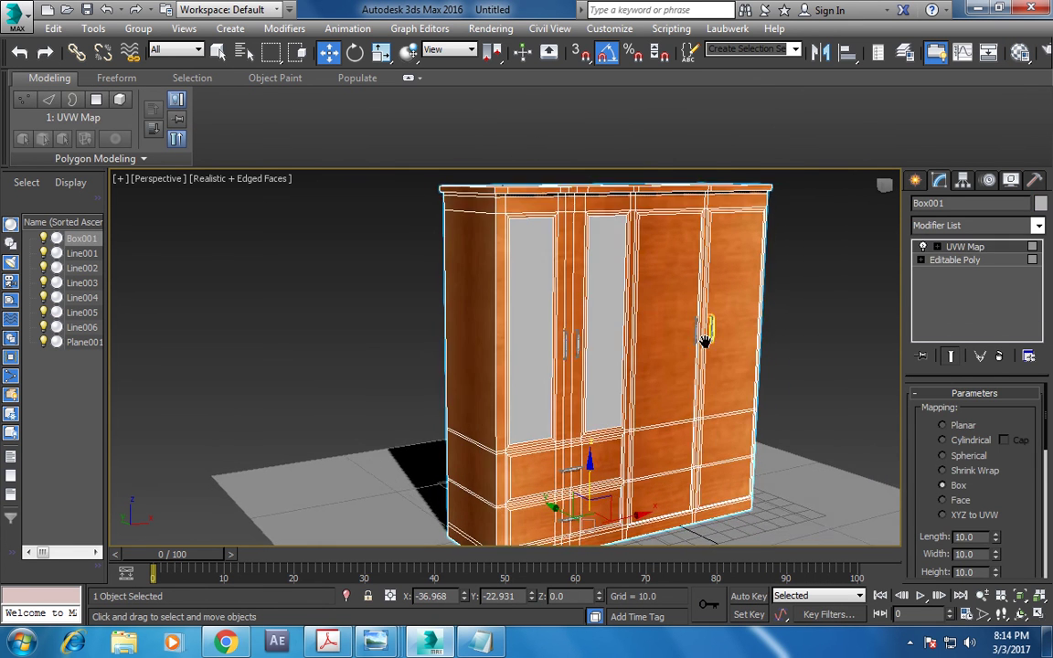
pyautogui.press('F4')
pyautogui.press('F4')
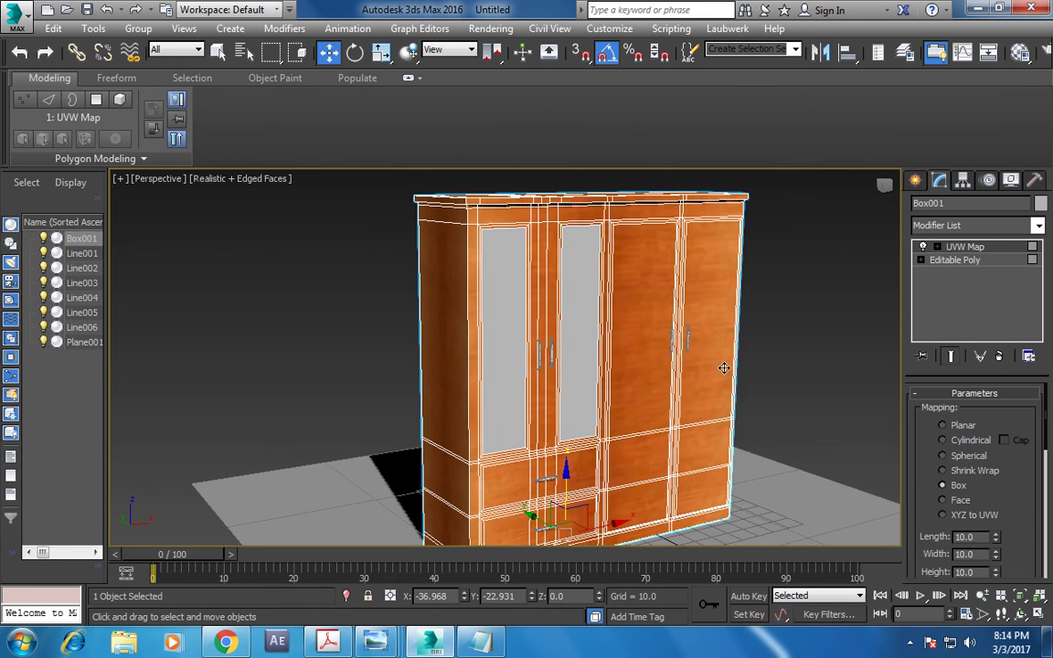
pyautogui.moveTo(698, 364)
pyautogui.mouseDown(button='middle')
pyautogui.moveTo(752, 380)
pyautogui.moveTo(729, 406)
pyautogui.mouseUp(button='middle')
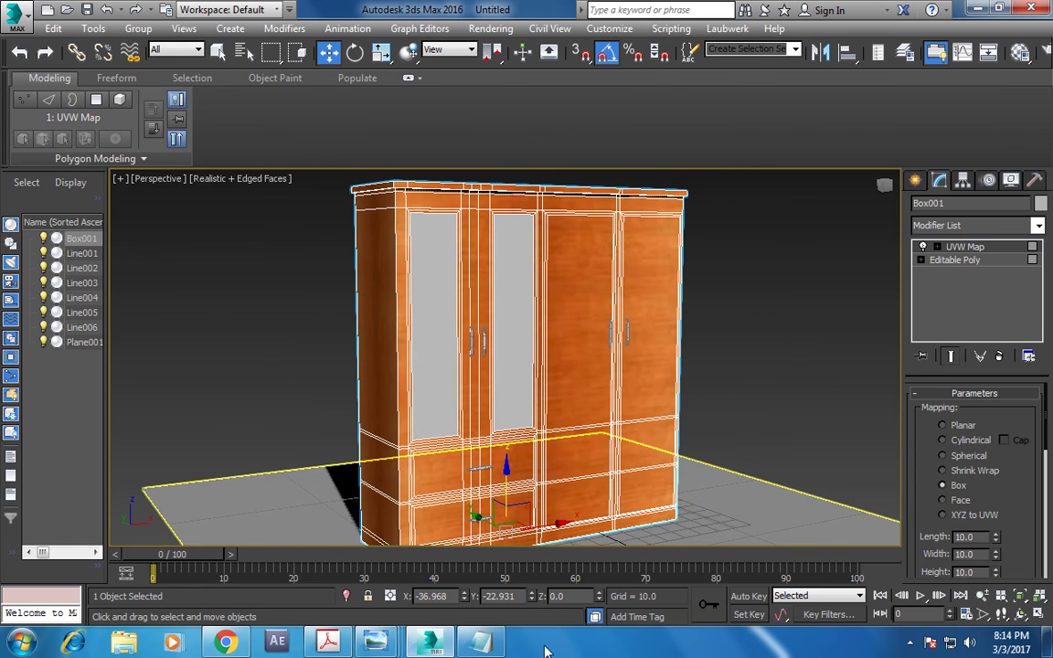
pyautogui.click(482, 642)
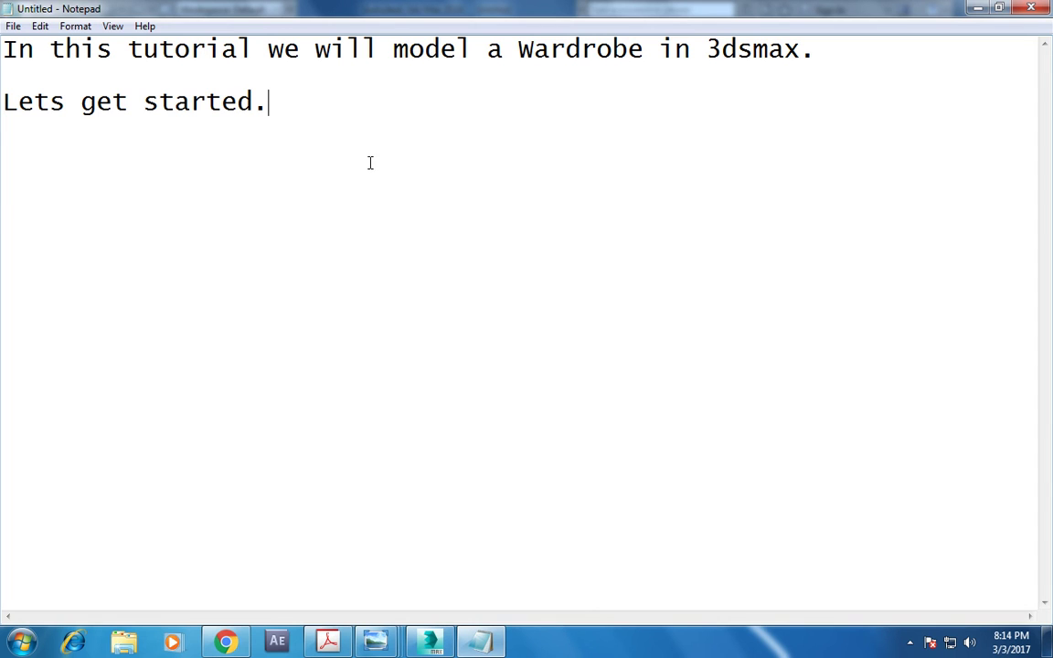